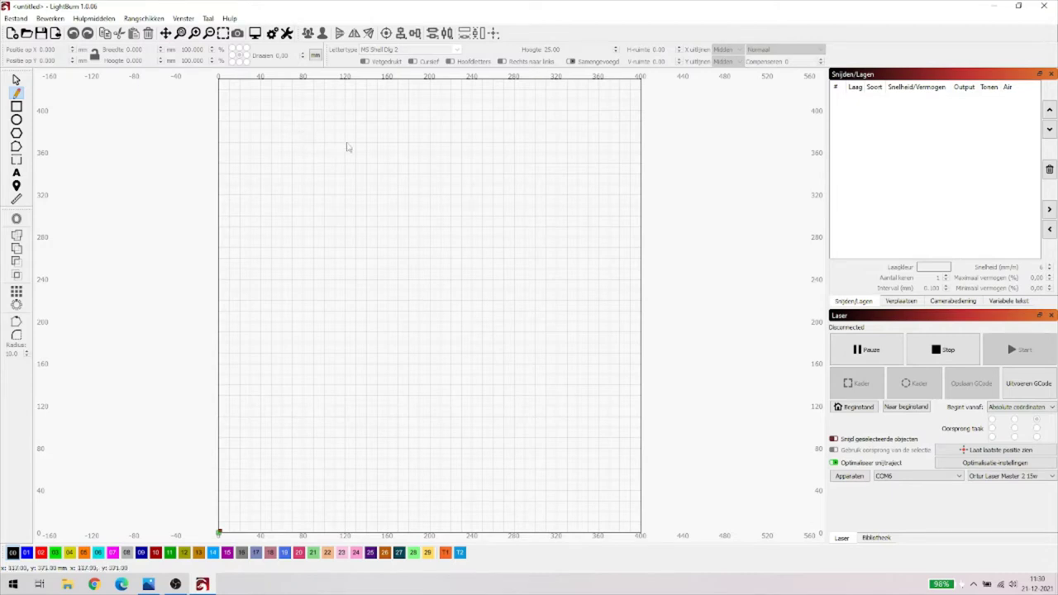
Draw an open zigzag polyline of five straight segments, about 212 × 291 mm overall, on the work area
left_click(301, 128)
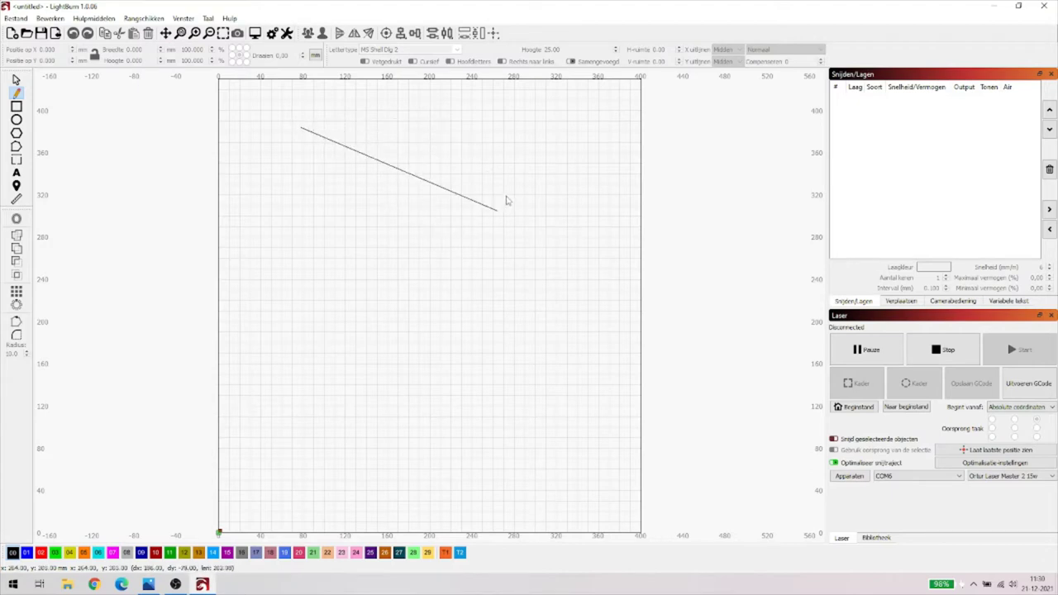
left_click(527, 241)
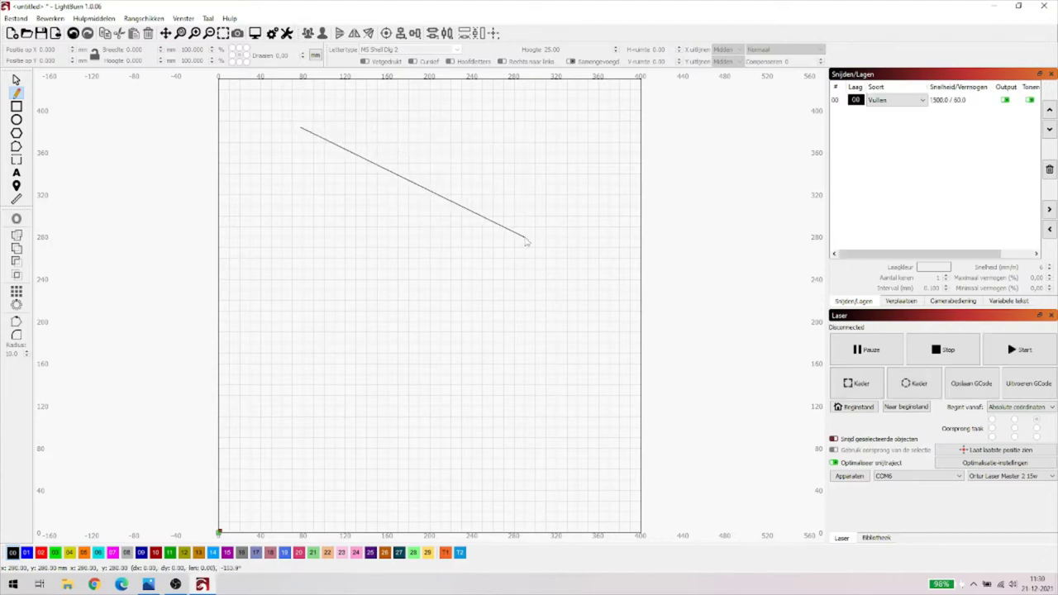
left_click(454, 336)
left_click(369, 353)
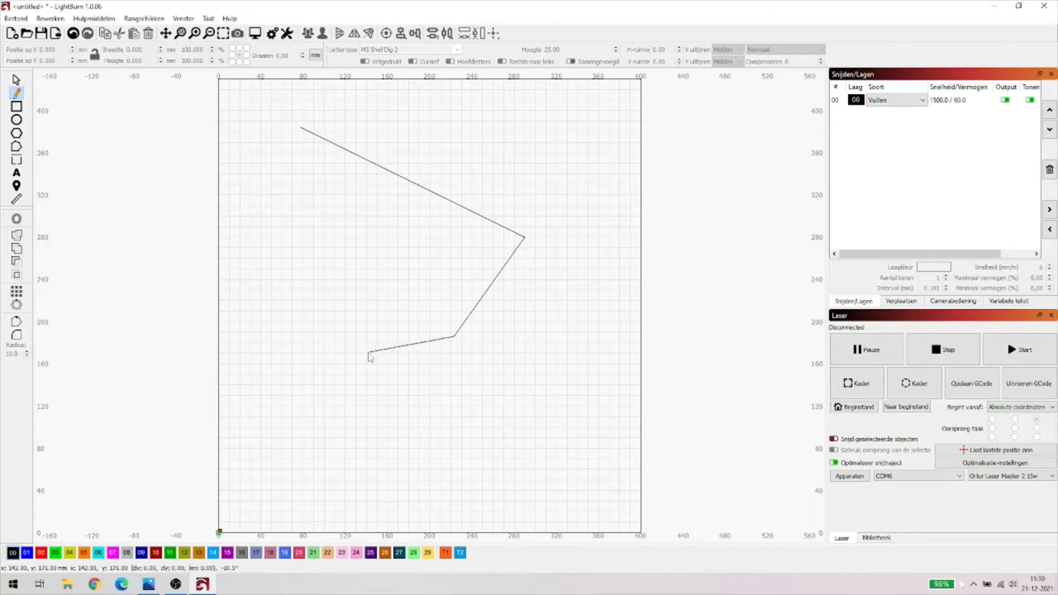
left_click(366, 408)
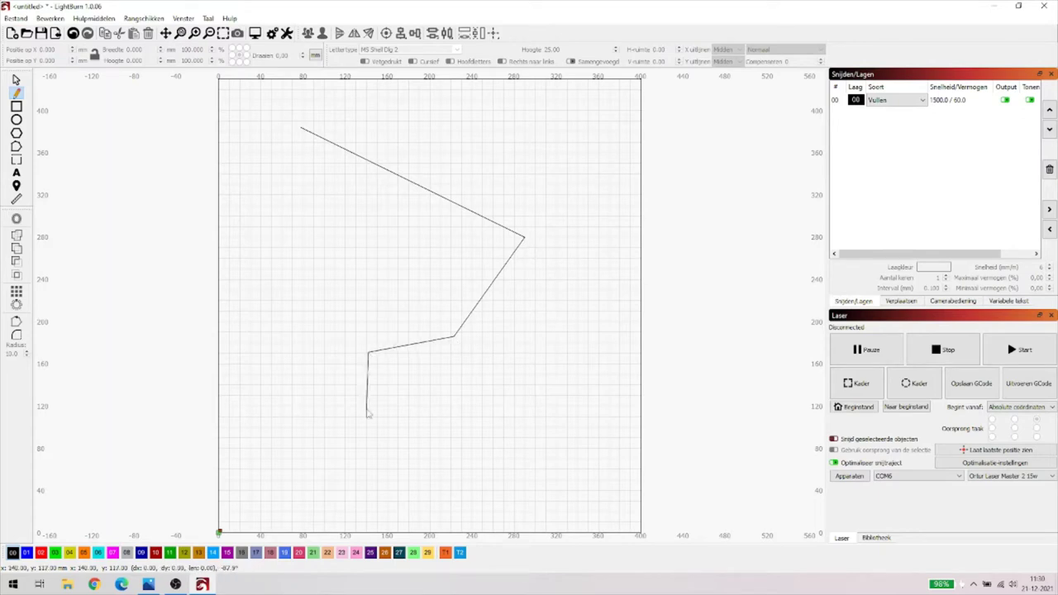
left_click(477, 434)
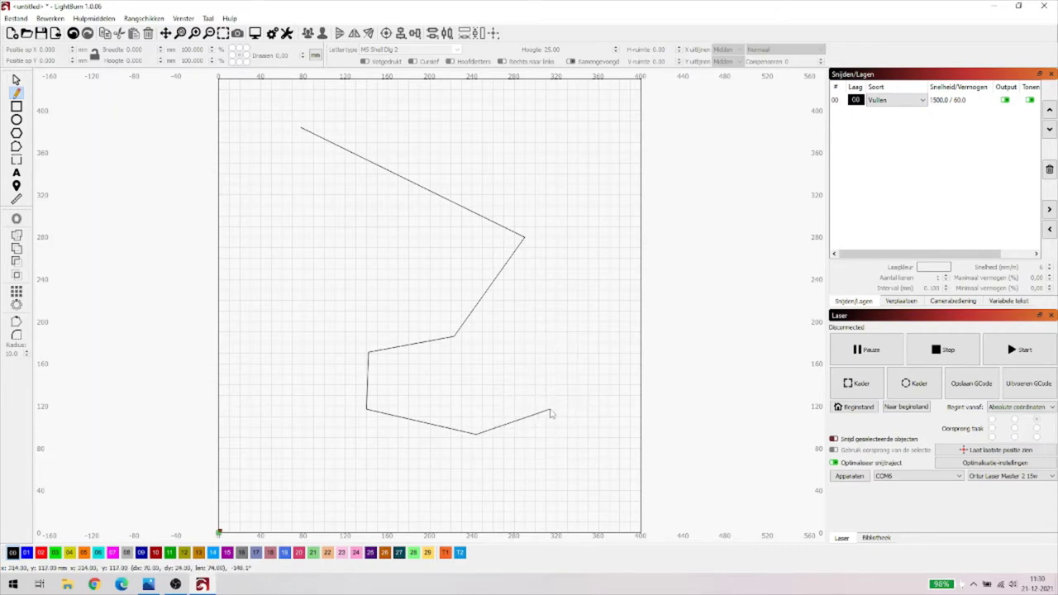
right_click(551, 413)
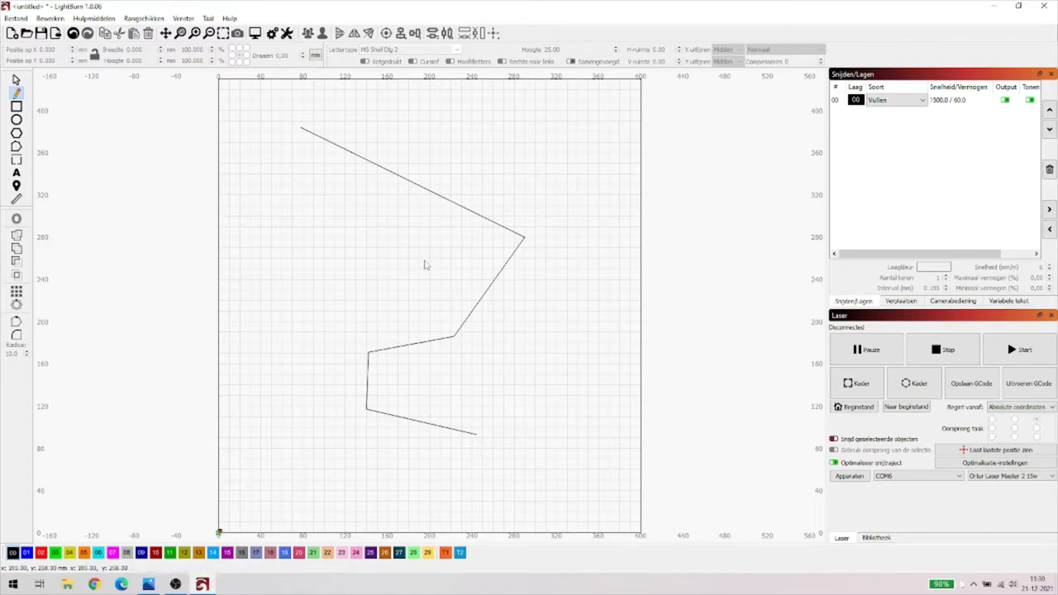
key("super")
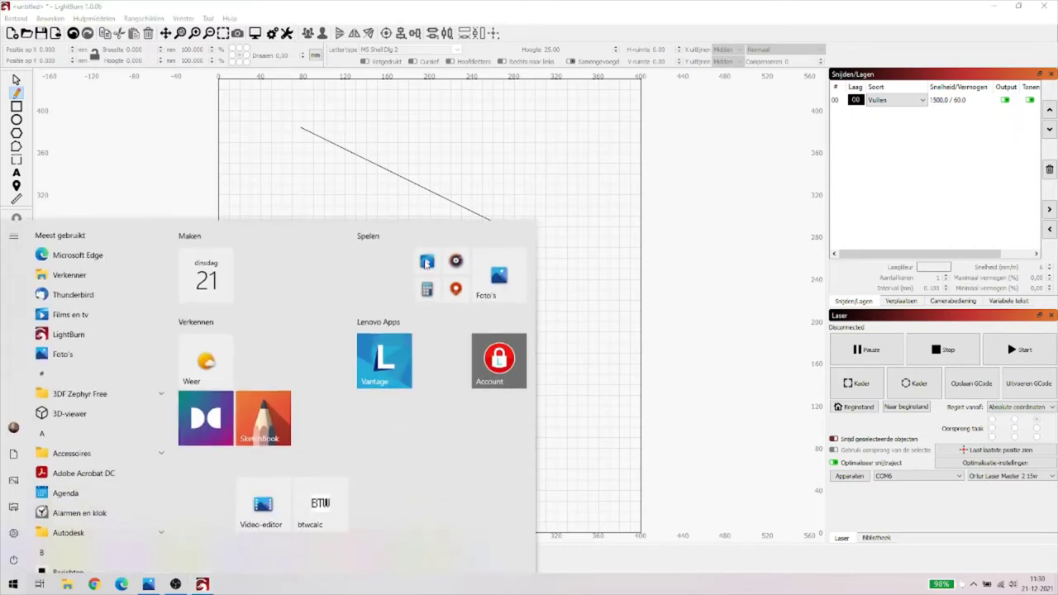
key("super")
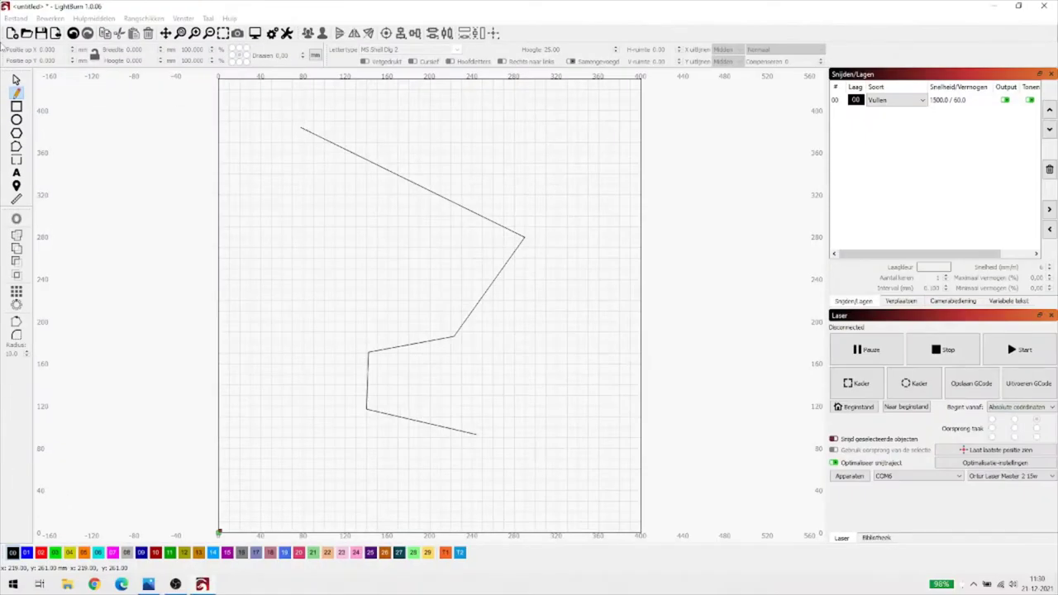
Select the freehand polyline and delete it from the work area
left_click(16, 79)
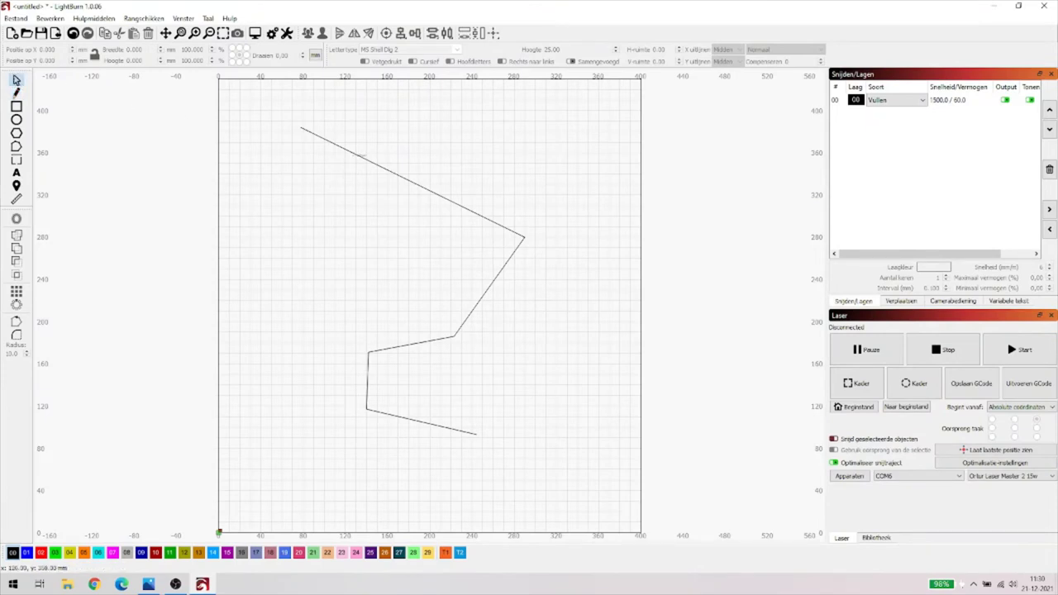
left_click(360, 157)
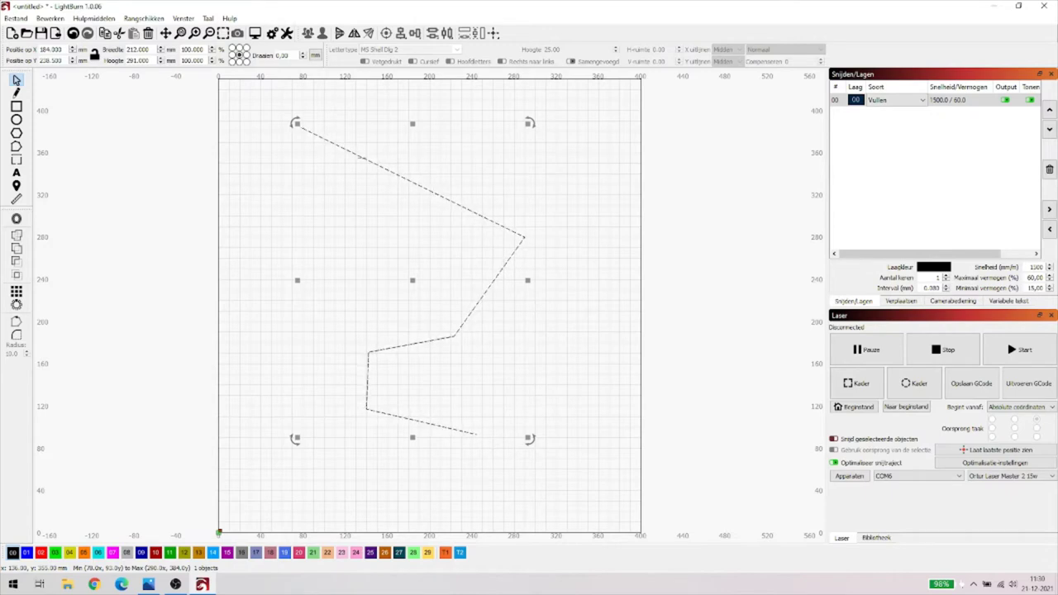
key("Delete")
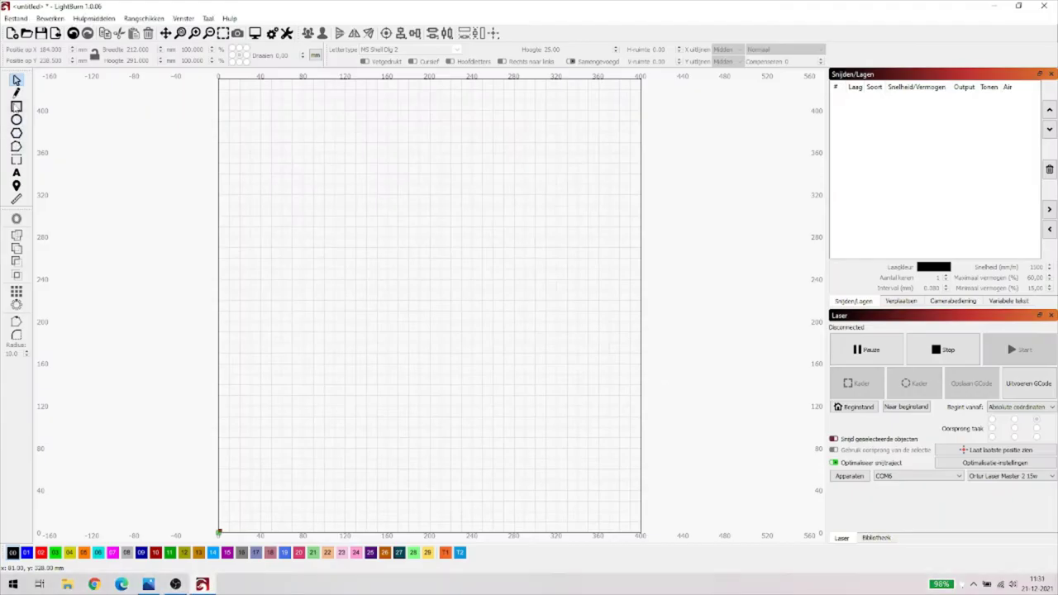
Try the Rectangle tool with freehand rectangles of about 168 × 110 mm and 102 × 114 mm, undoing each one
left_click(16, 106)
left_click_drag(328, 205, 503, 316)
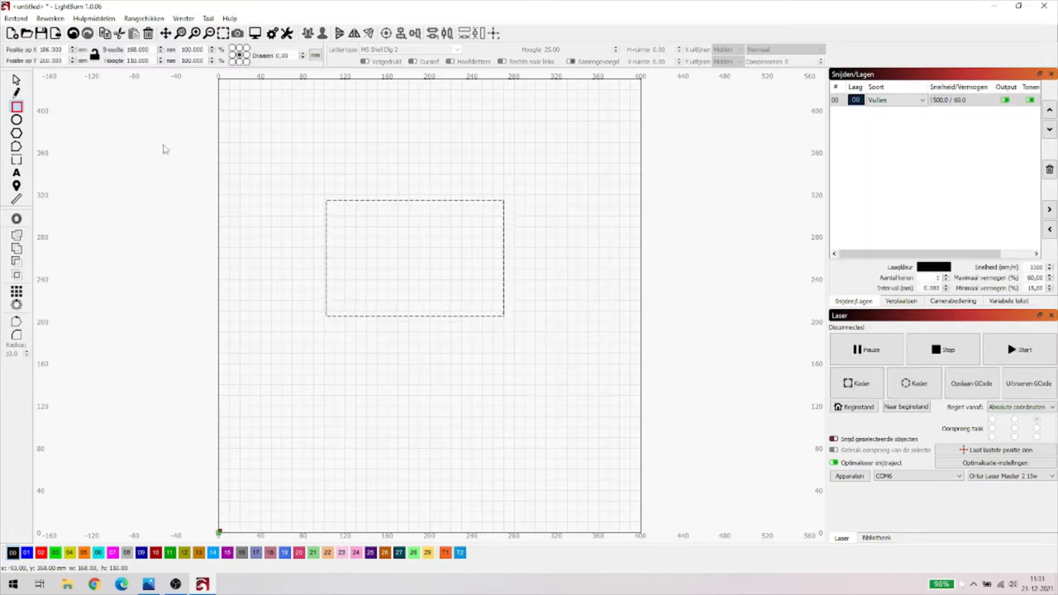
left_click(73, 33)
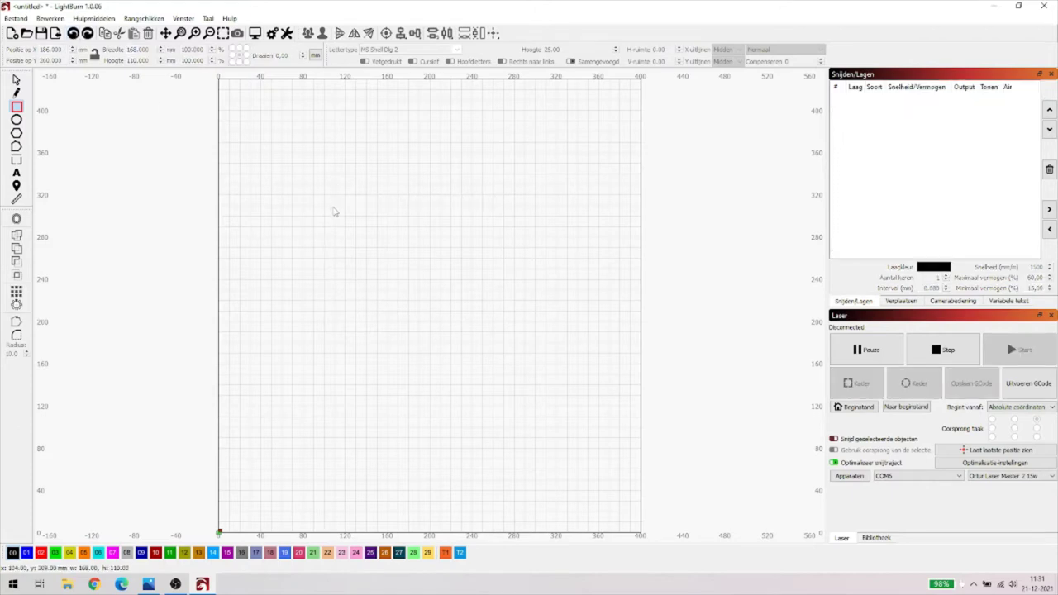
mouse_move(345, 193)
left_mouse_down()
mouse_move(444, 283)
mouse_move(455, 318)
left_mouse_up()
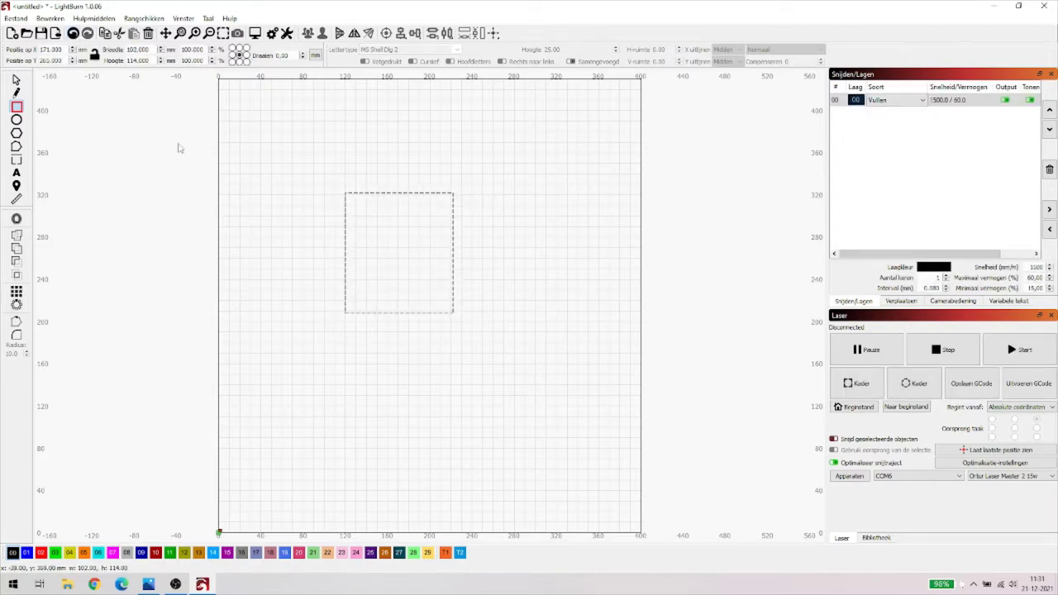
left_click(73, 33)
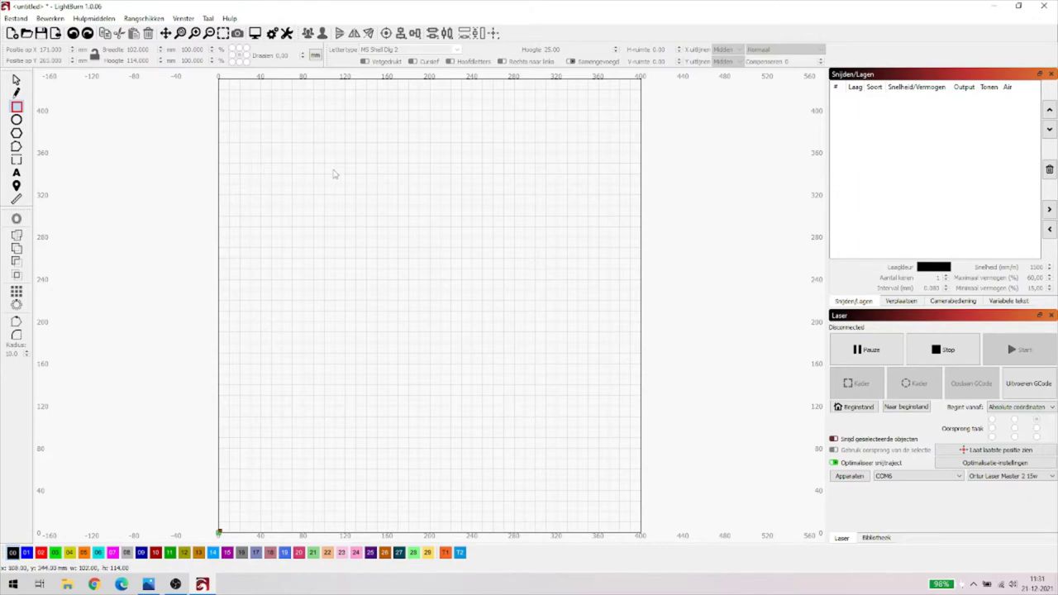
Draw and undo a constrained square of about 171 mm, and likewise a freehand rectangle of about 128 × 171 mm
left_click_drag(333, 171, 514, 308)
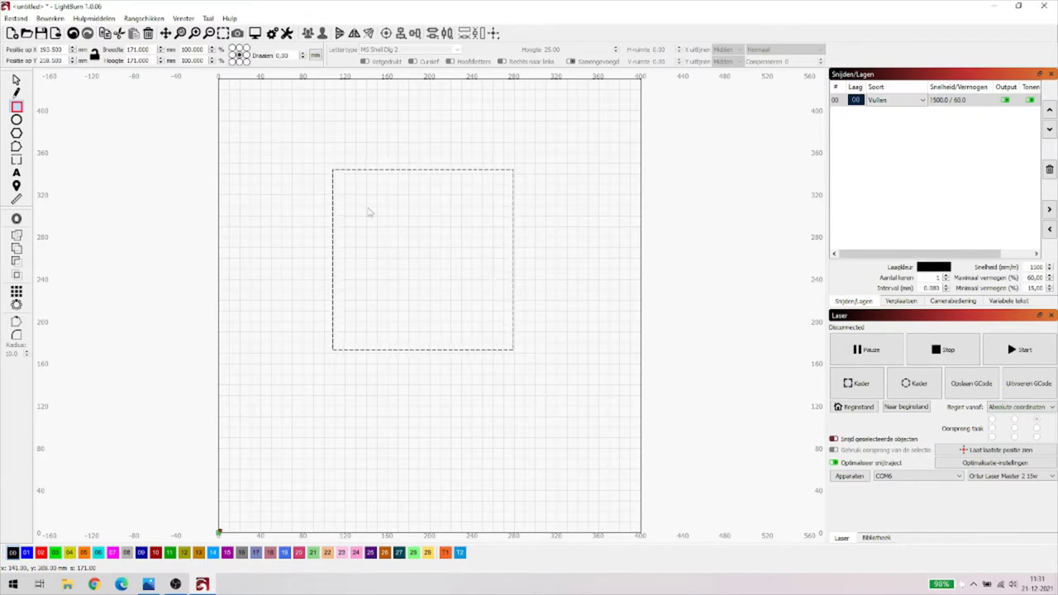
left_click(73, 33)
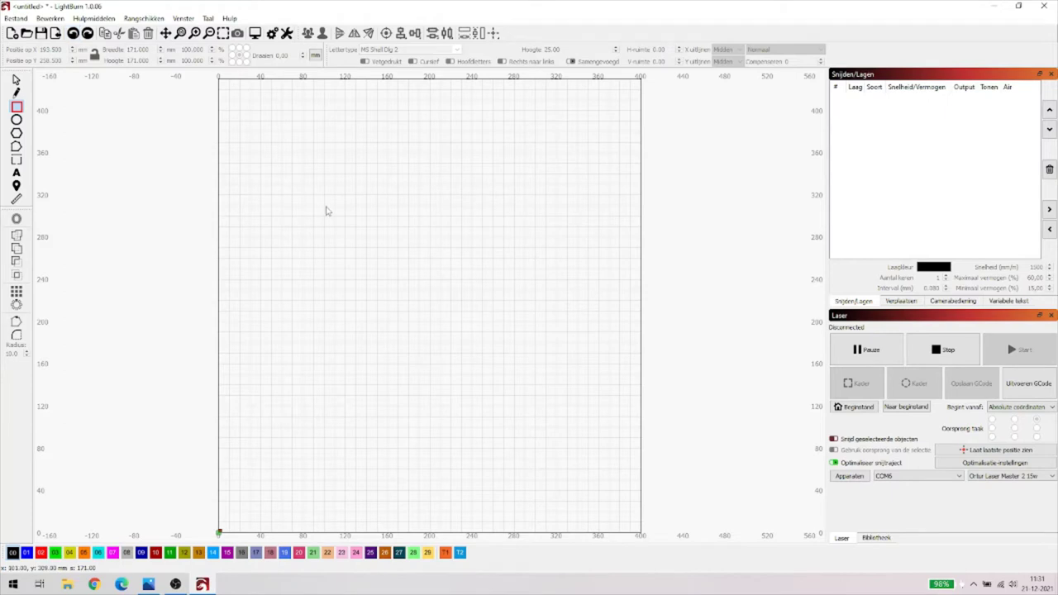
left_click_drag(325, 209, 534, 423)
left_click_drag(476, 481, 461, 392)
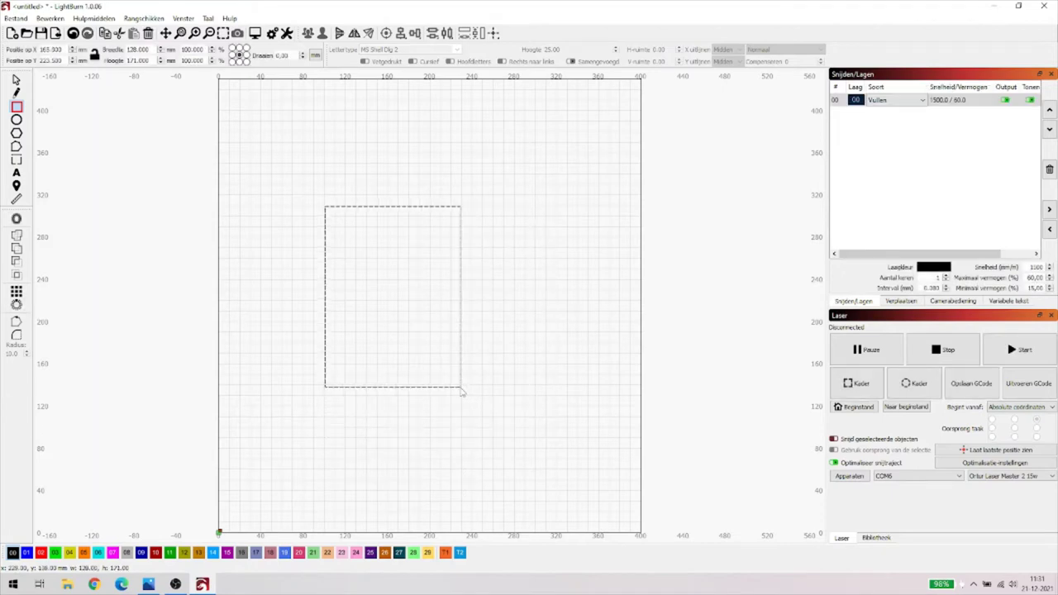
left_click(74, 33)
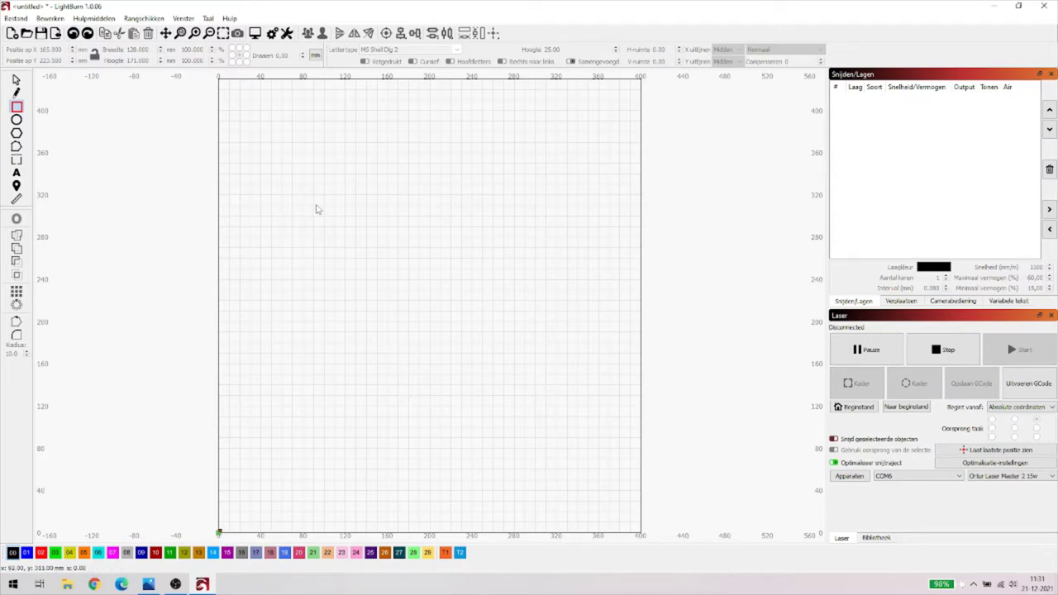
Draw and remove a rectangle of about 220 × 129 mm, and likewise a constrained square of about 146 mm
left_click_drag(315, 205, 548, 345)
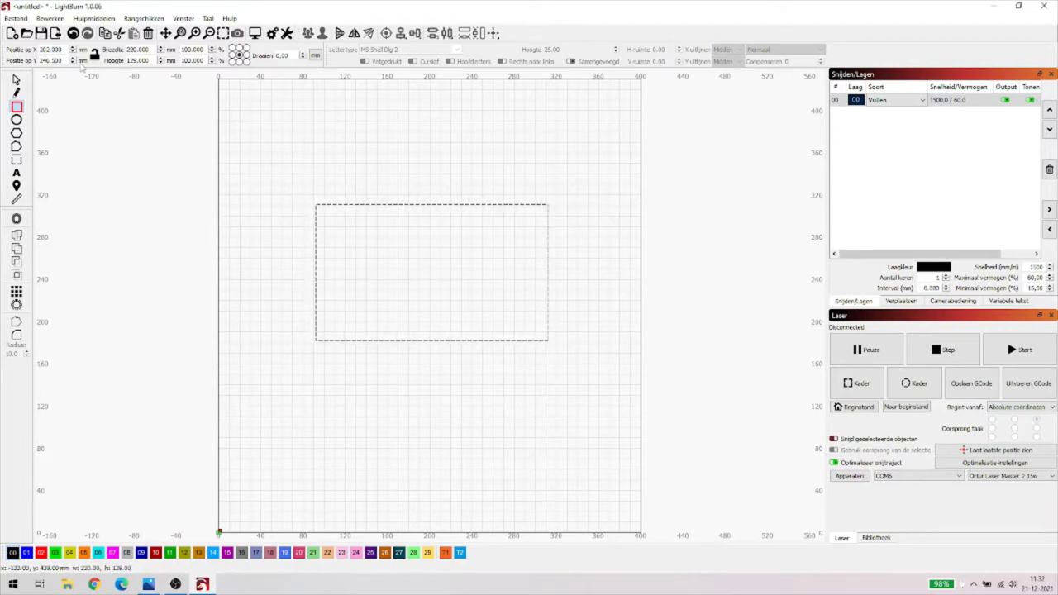
left_click(73, 33)
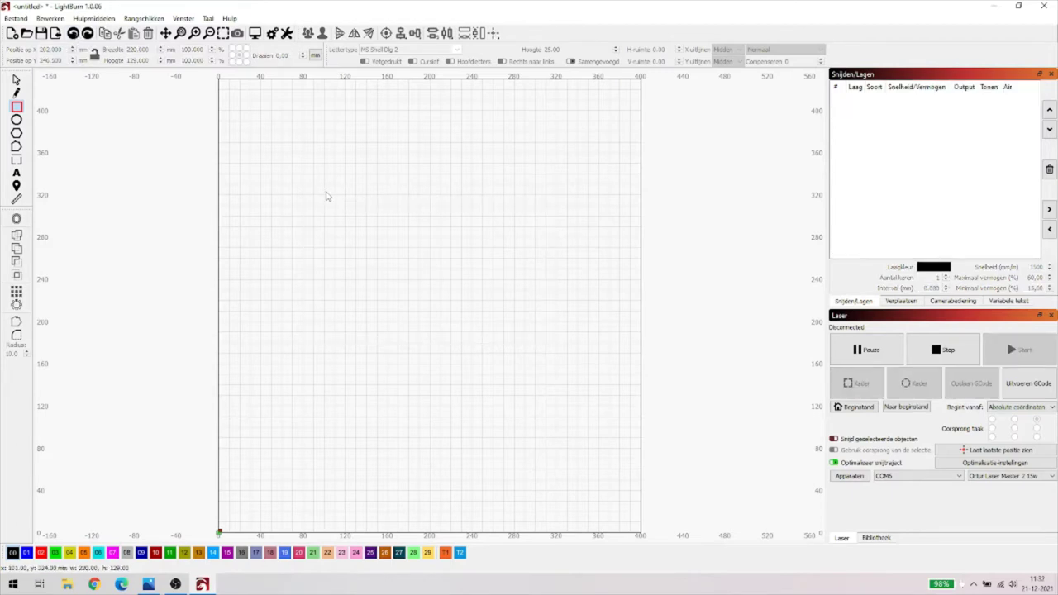
left_click_drag(326, 192, 480, 333)
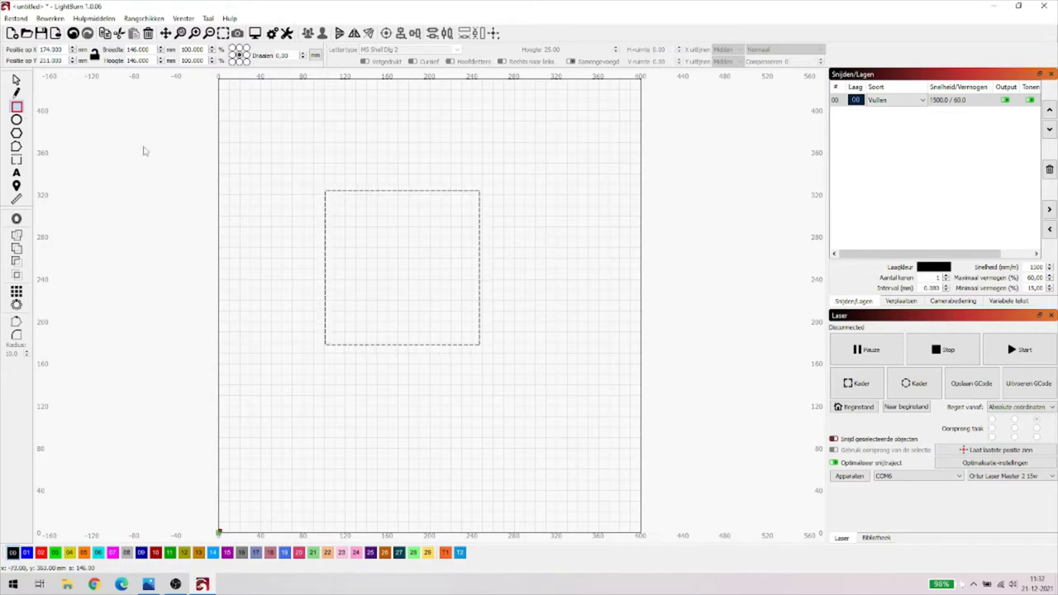
key("Delete")
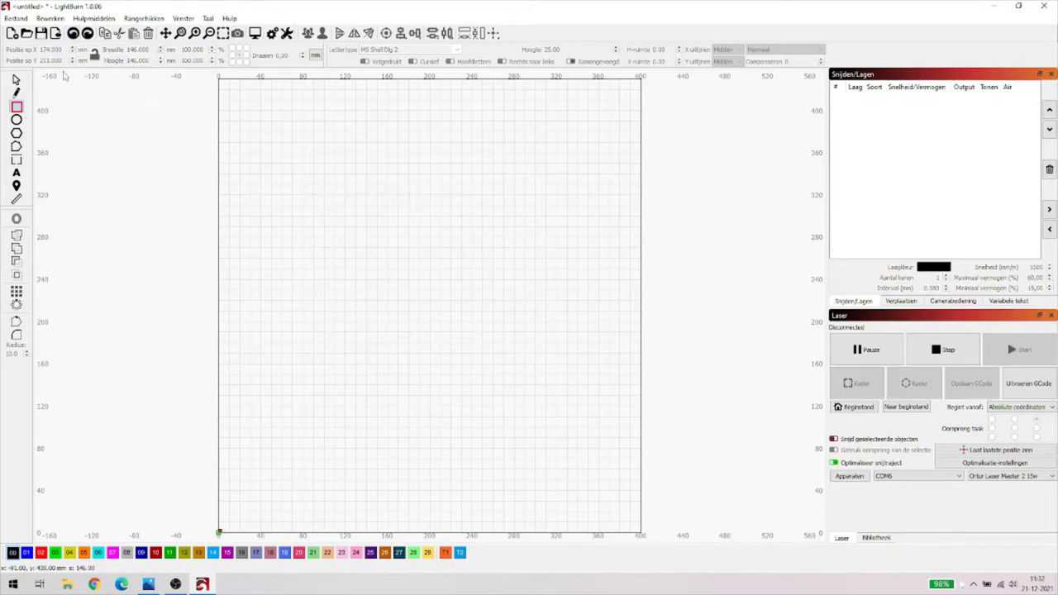
Draw and undo an ellipse of about 206 × 125 mm, and likewise a perfect circle about 181 mm in diameter
left_click(17, 120)
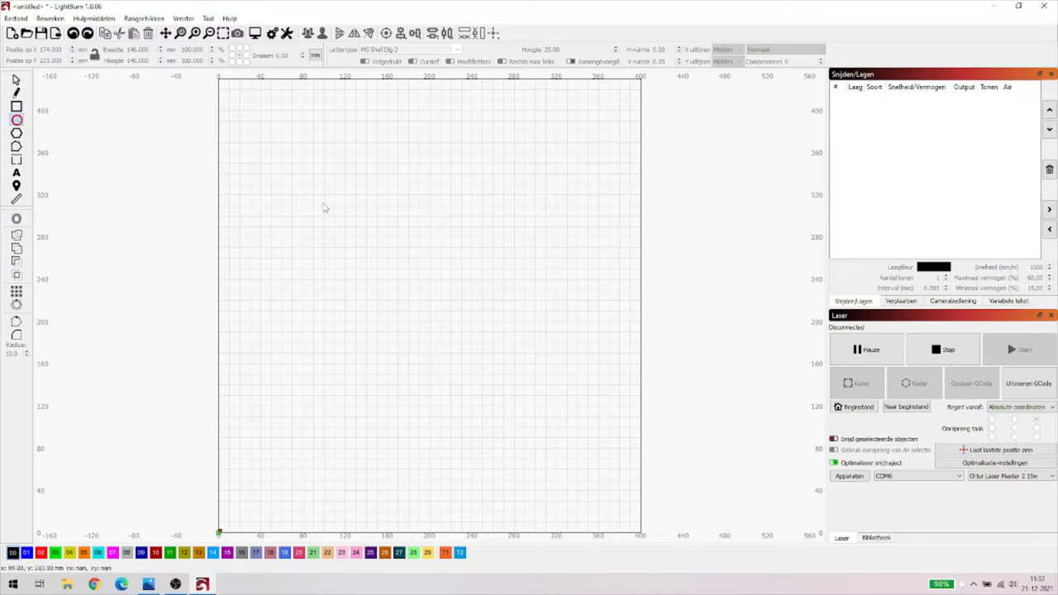
mouse_move(323, 208)
left_mouse_down()
mouse_move(498, 314)
mouse_move(588, 253)
mouse_move(548, 422)
mouse_move(541, 335)
left_mouse_up()
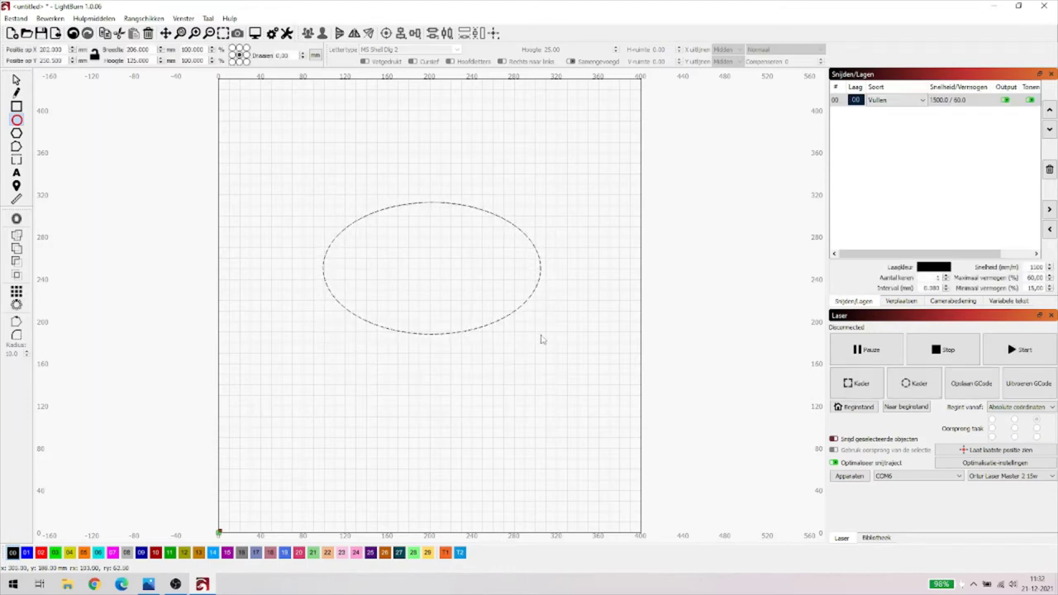
left_click(73, 33)
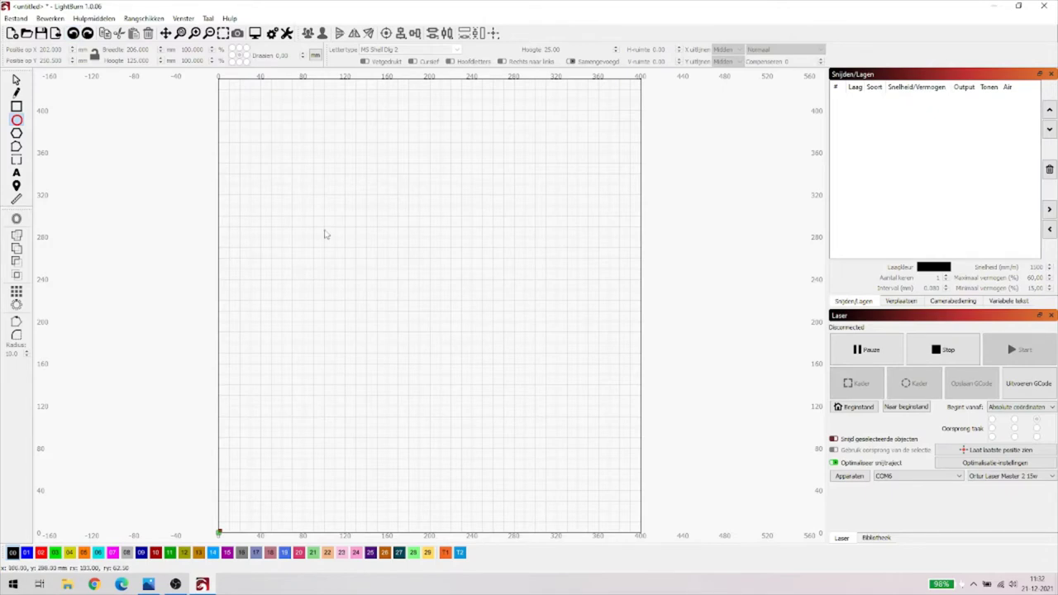
left_click_drag(324, 229, 516, 402)
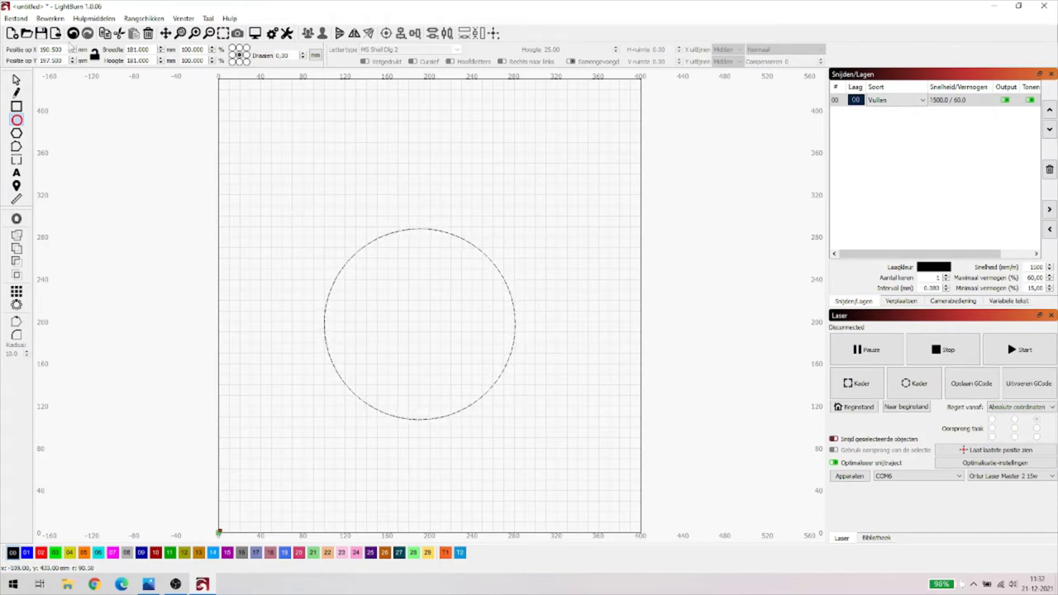
left_click(72, 34)
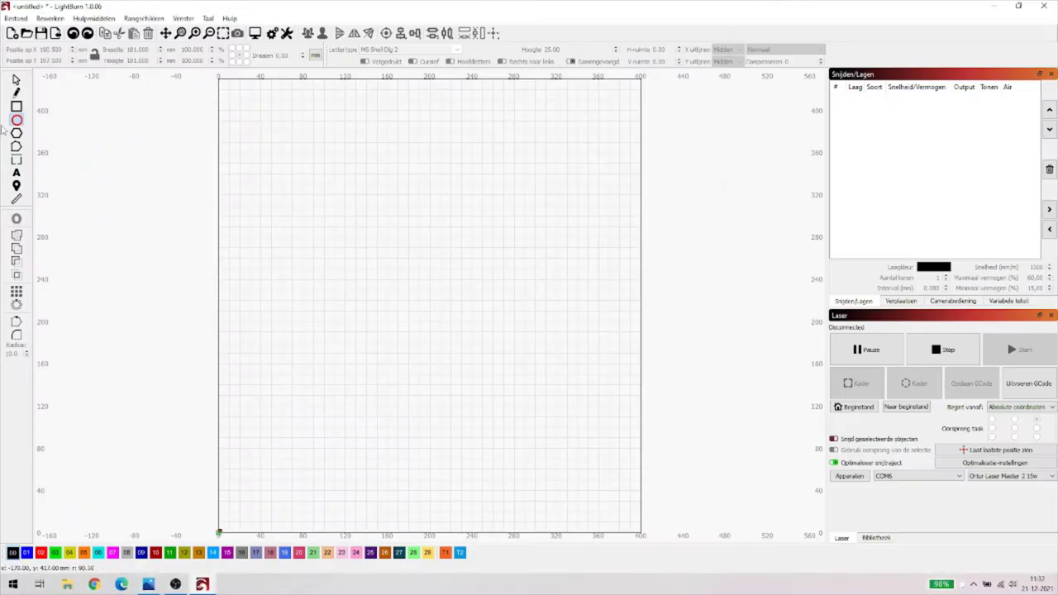
Draw and undo a stretched hexagon about 123 mm wide, and draw a regular hexagon of about 205 × 178 mm low on the work area
left_click(16, 133)
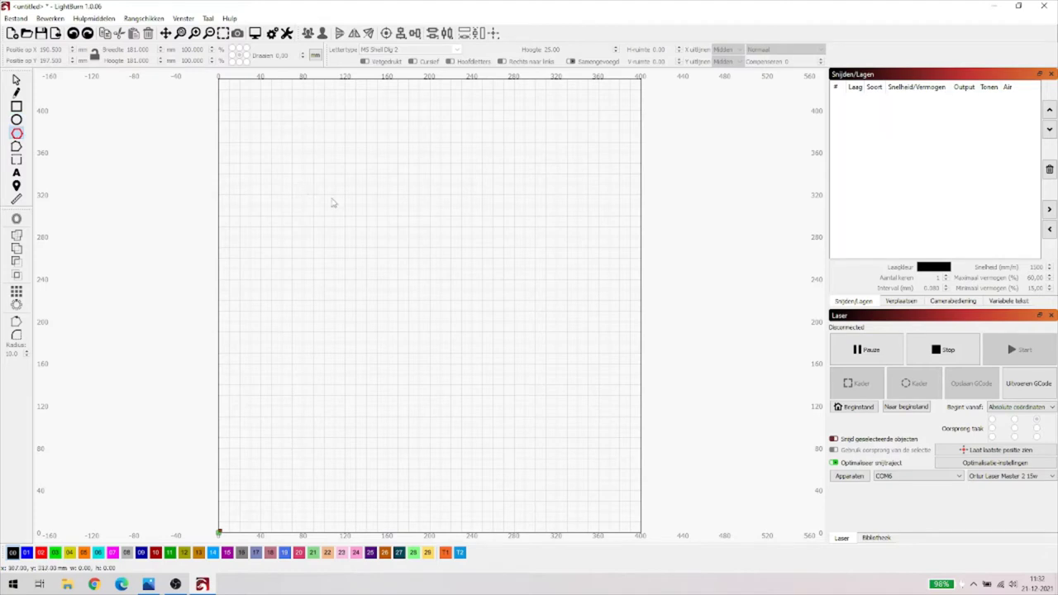
left_click_drag(332, 202, 463, 324)
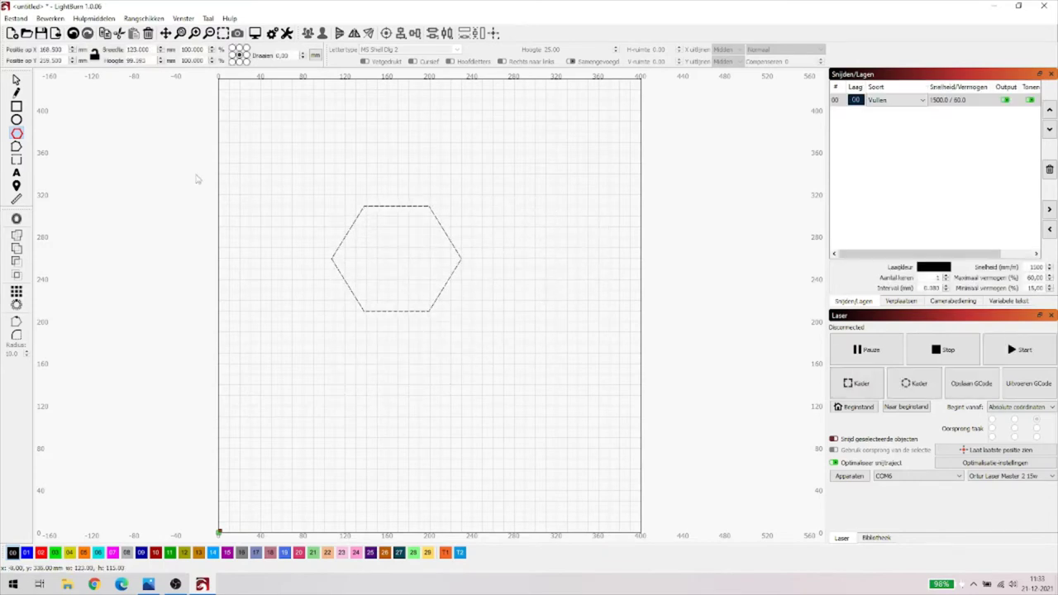
left_click(73, 33)
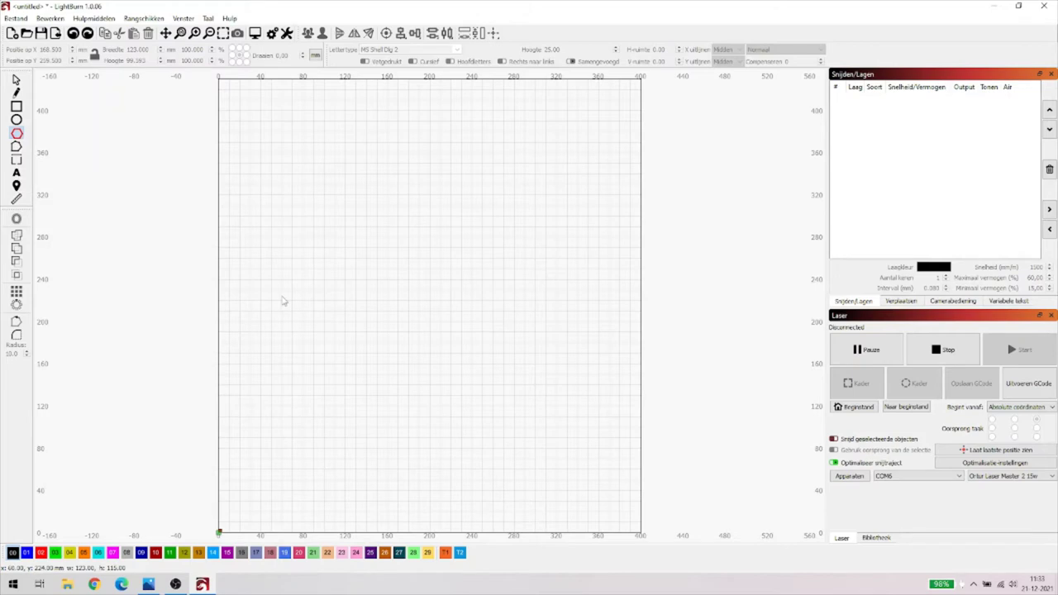
left_click_drag(282, 301, 498, 308)
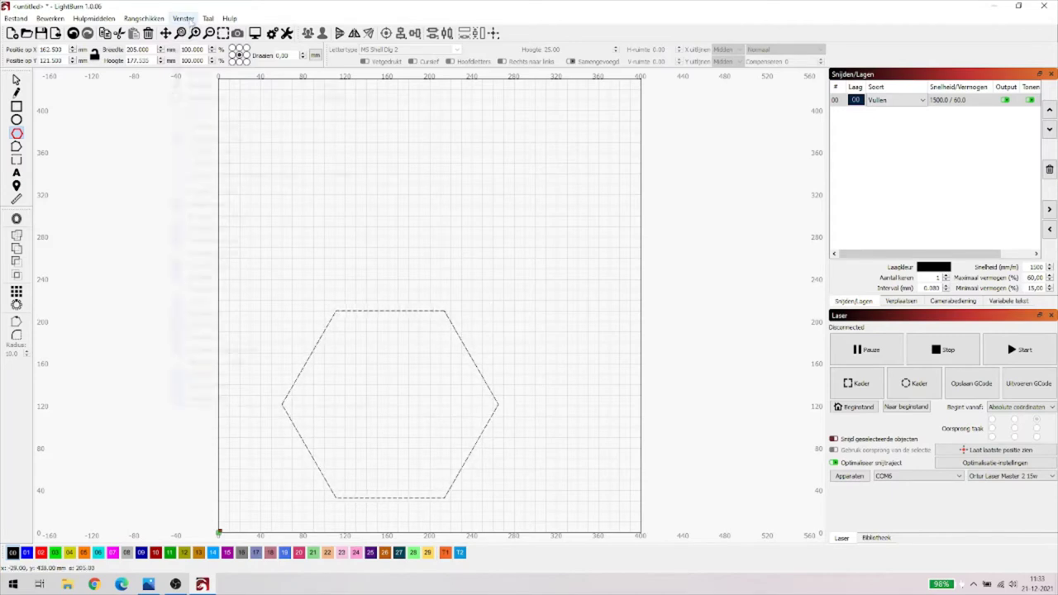
Show the art library (Kunstbibliotheek) and dock it together with the Laser window below Snijden/Lagen
left_click(184, 19)
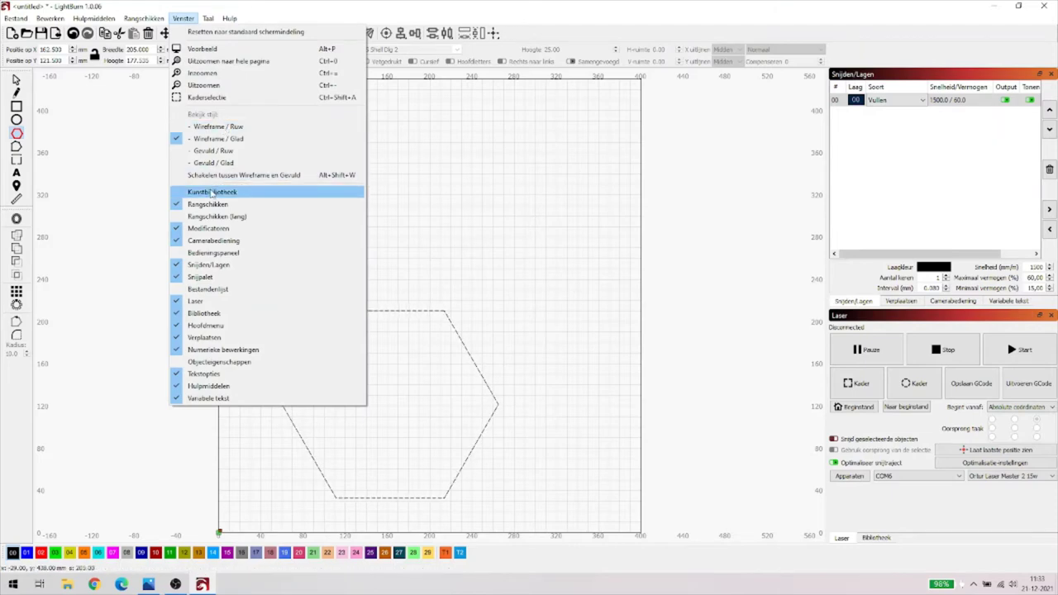
left_click(210, 192)
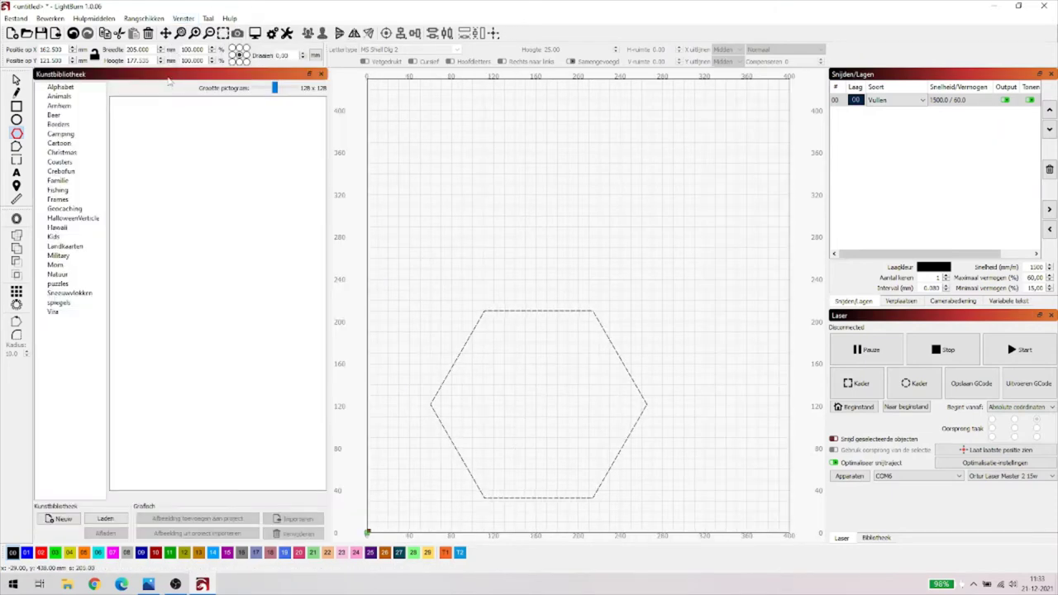
left_click_drag(171, 79, 894, 375)
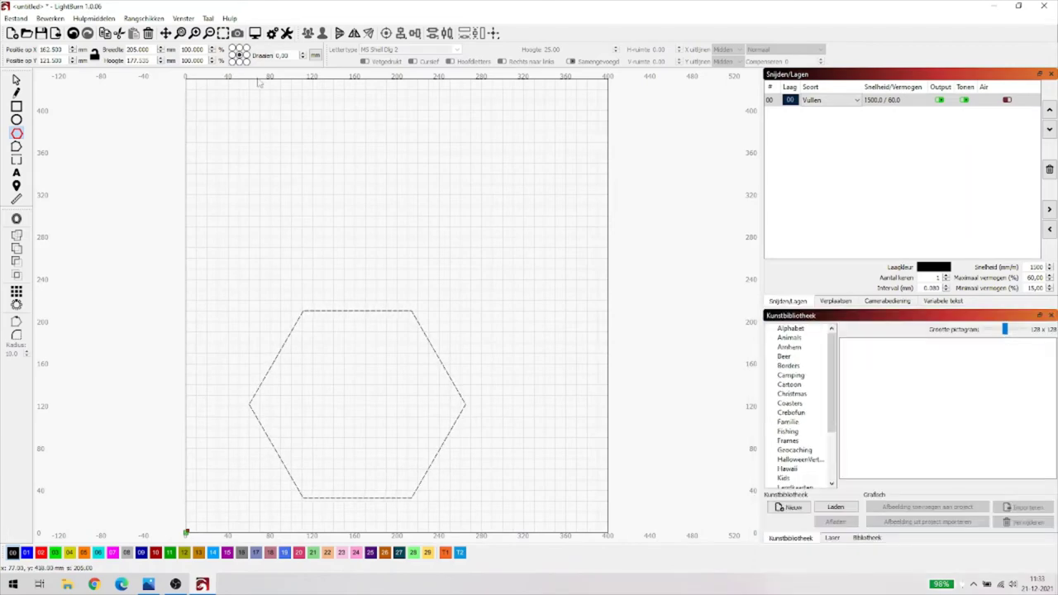
Show the object properties (Objecteigenschappen) window in front of the Snijden/Lagen group and undo the hexagon
left_click(183, 19)
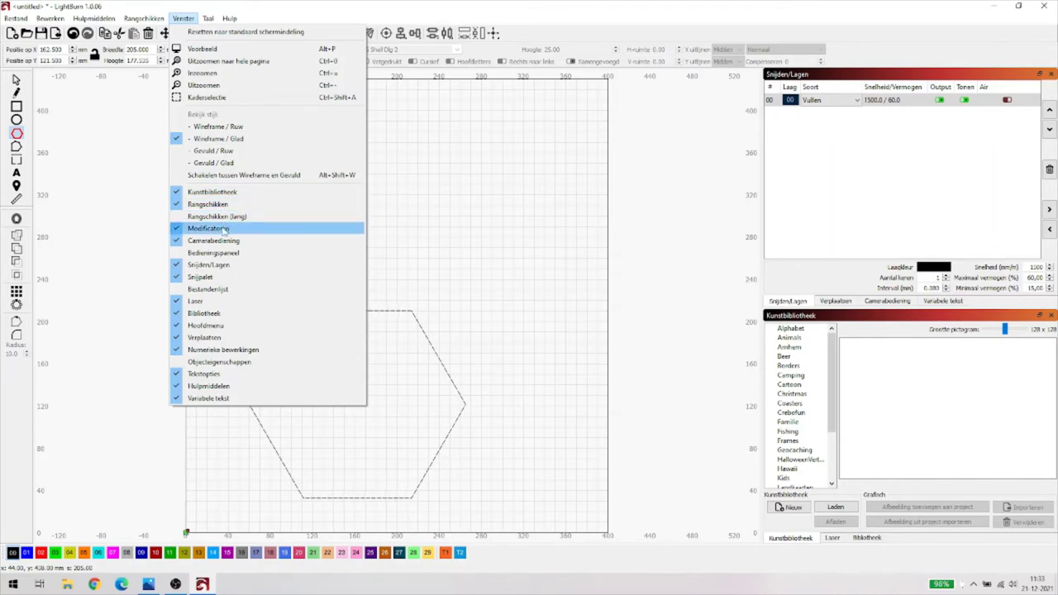
left_click(219, 362)
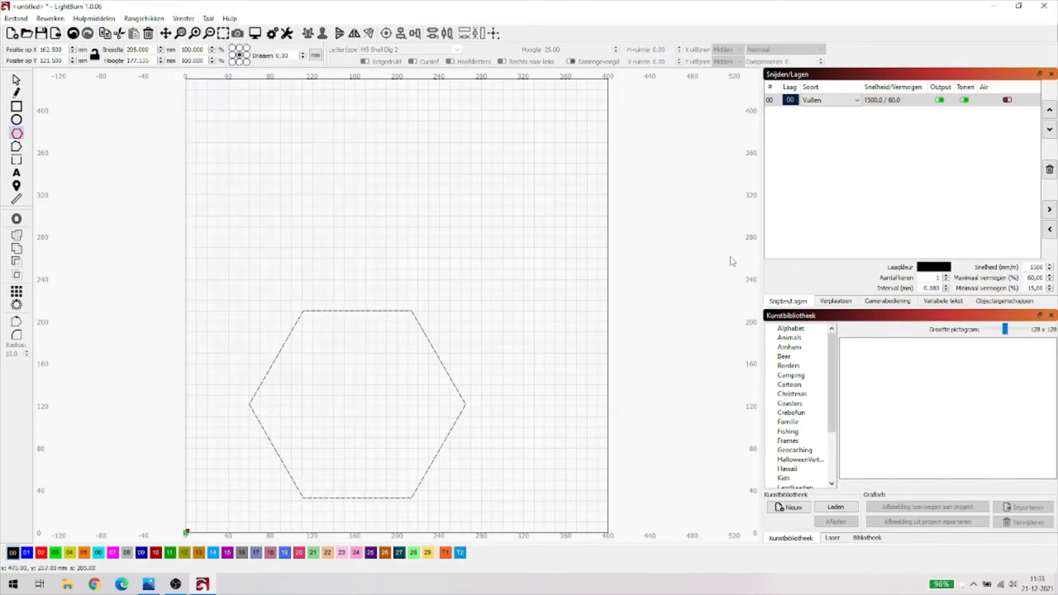
left_click(994, 303)
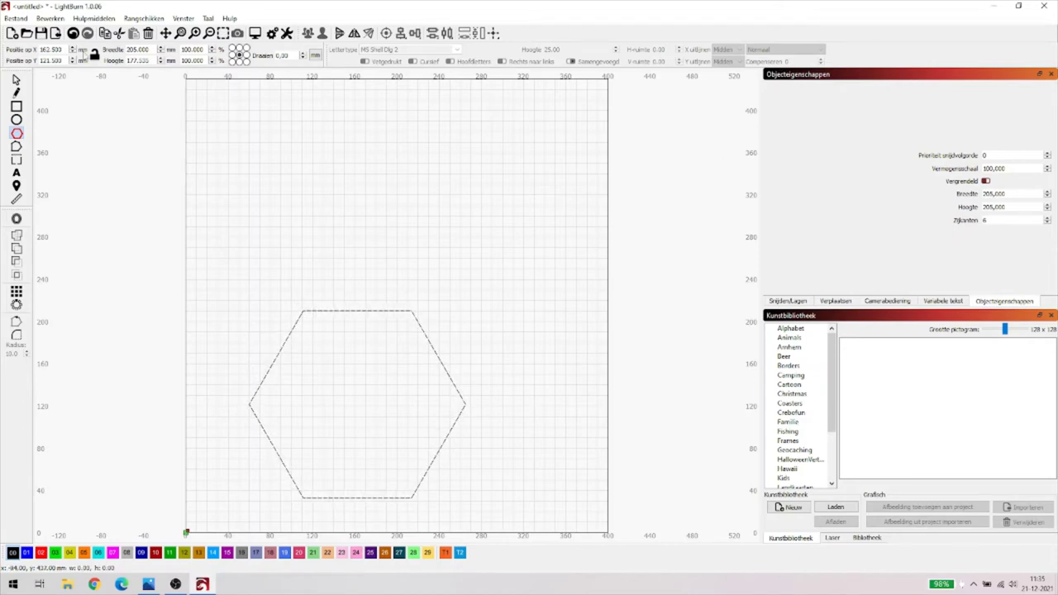
left_click(73, 34)
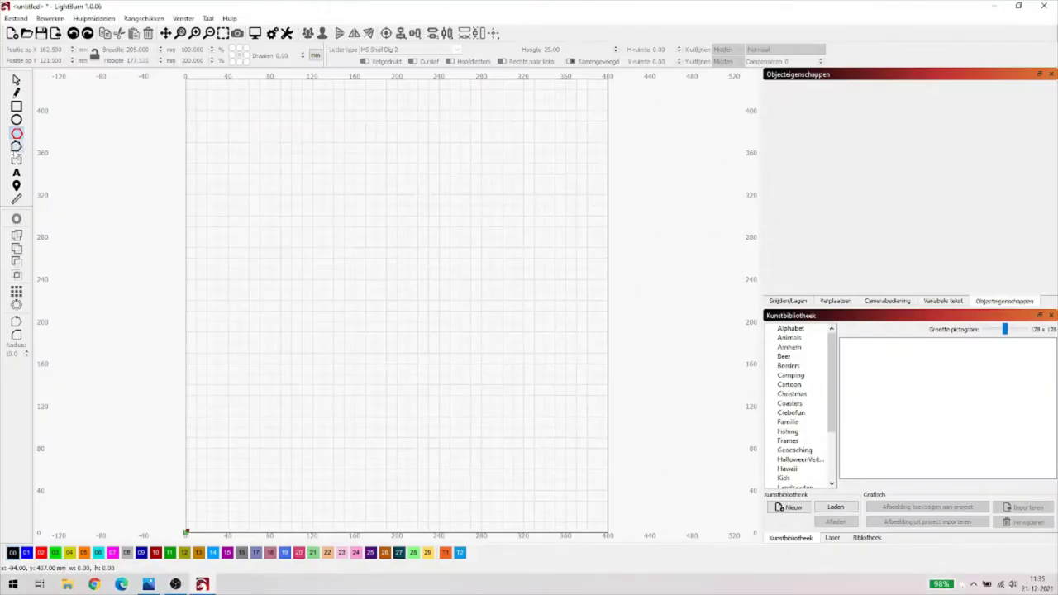
Try out the node editing tool on the empty work area and draw a rectangle of about 150 × 95 mm
left_click(15, 149)
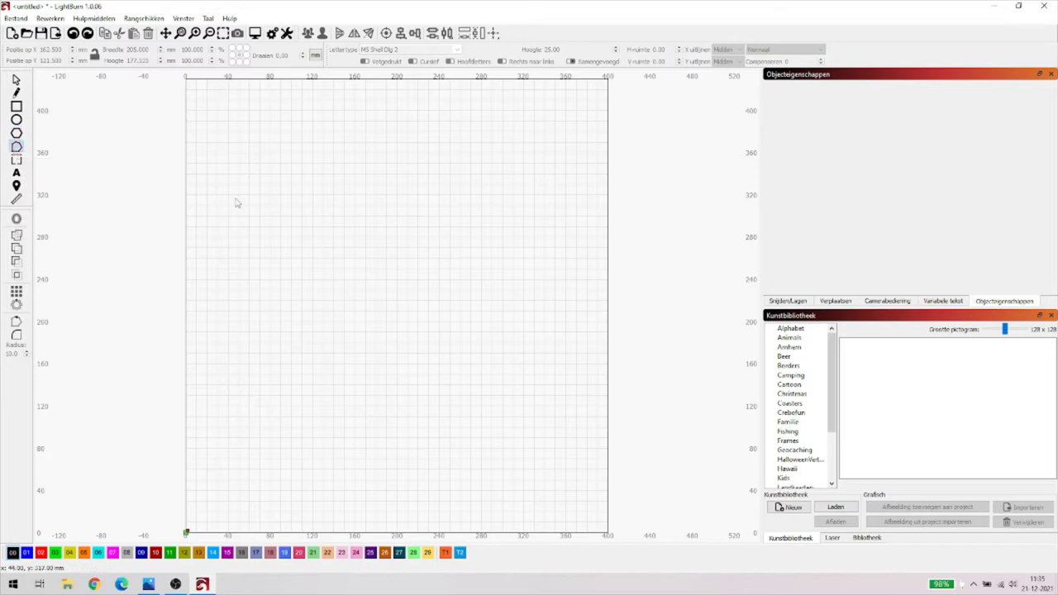
left_click_drag(244, 203, 438, 336)
left_click(16, 106)
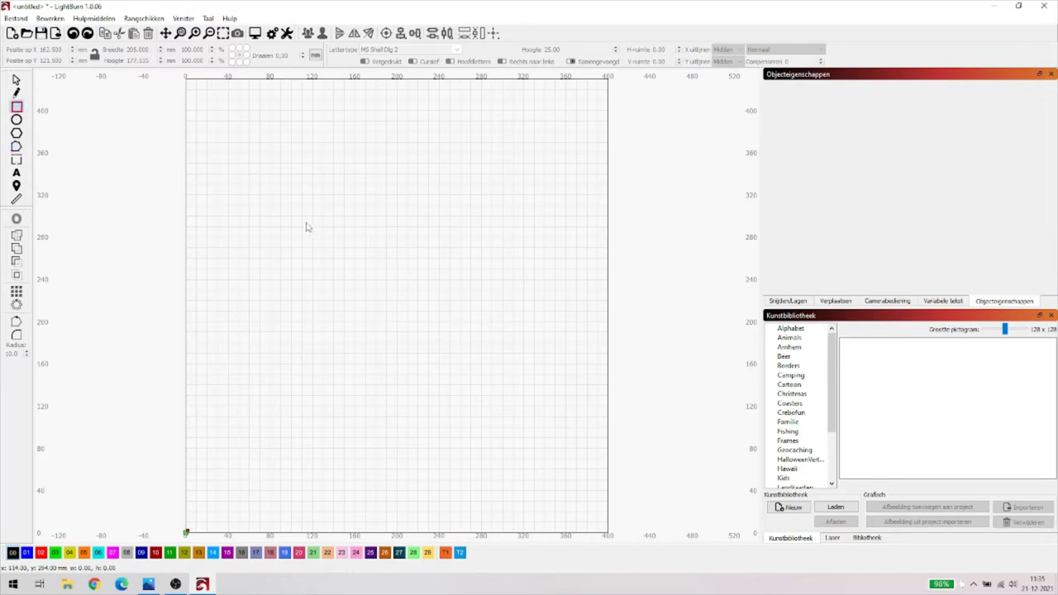
left_click_drag(306, 224, 468, 327)
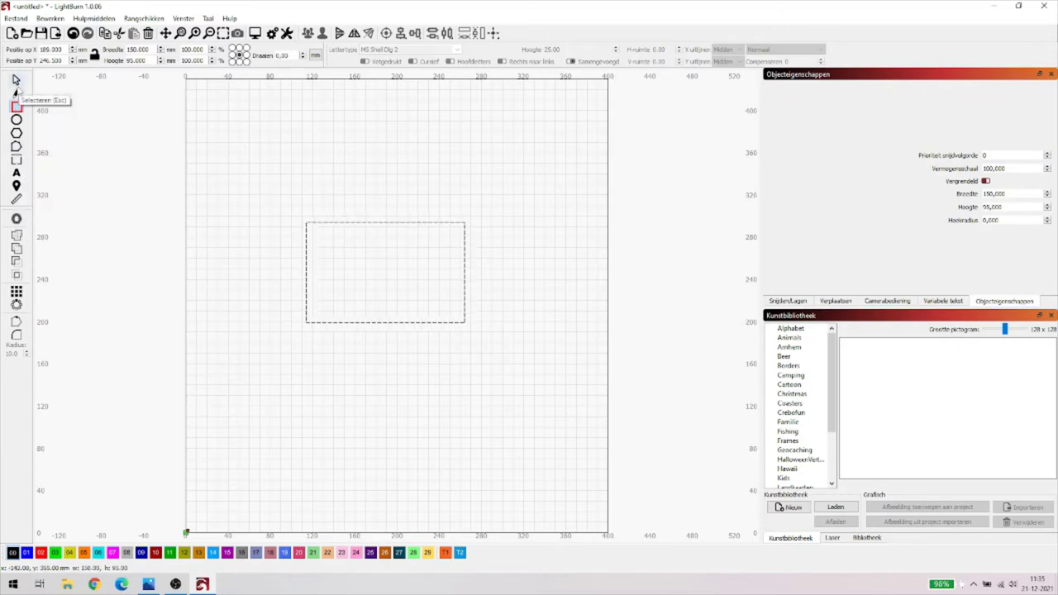
left_click(16, 79)
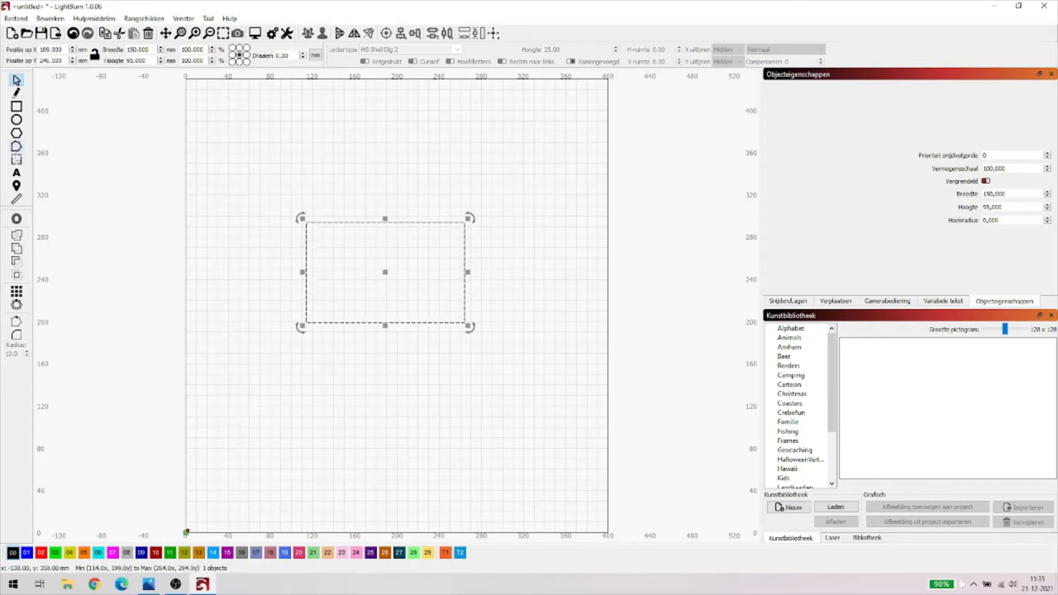
Try to edit the rectangle's nodes with the node editing tool
left_click(16, 160)
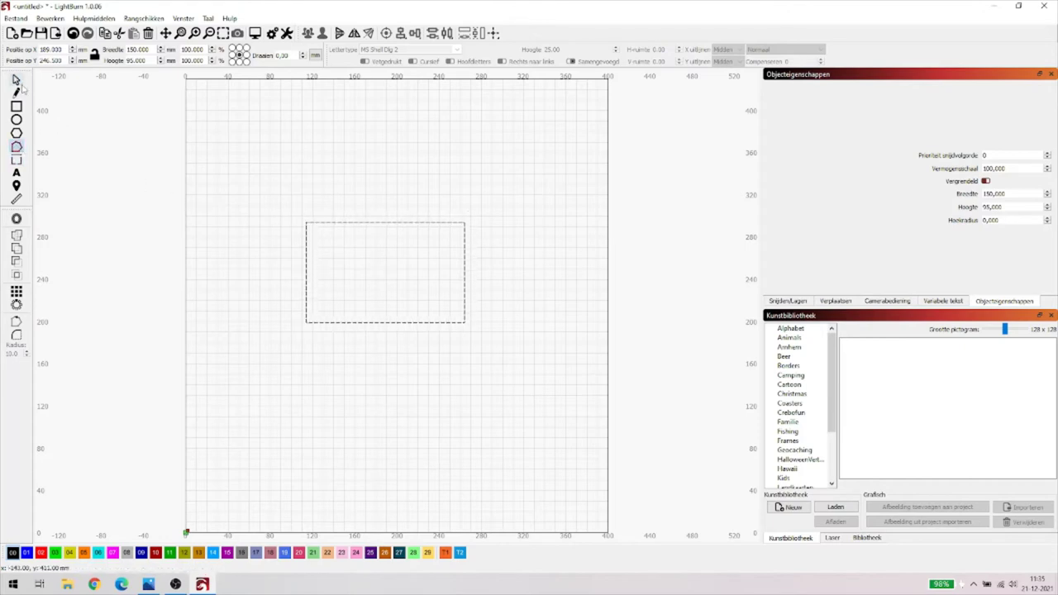
left_click(16, 79)
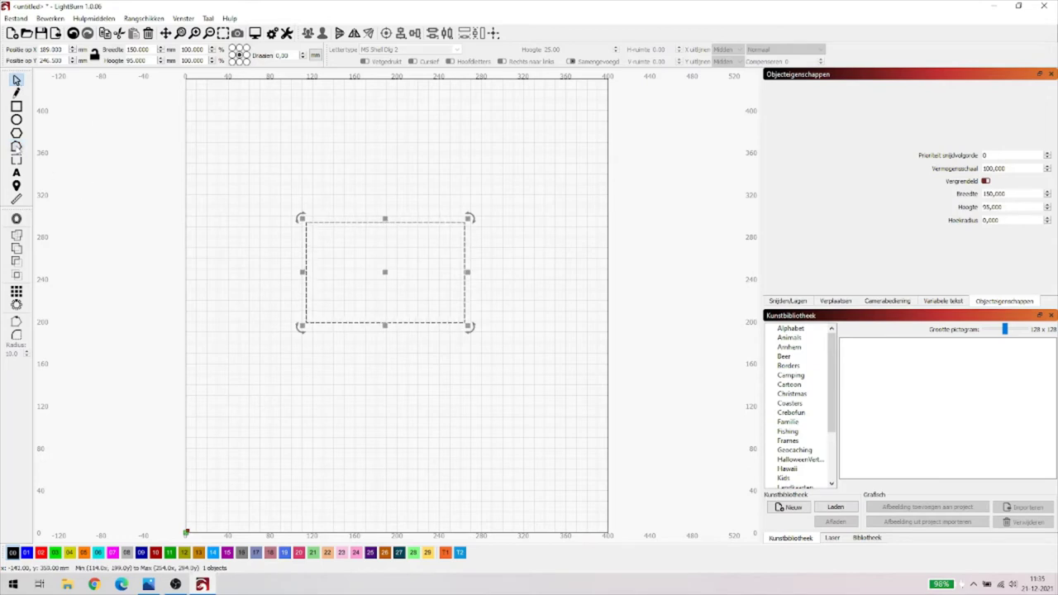
left_click(15, 146)
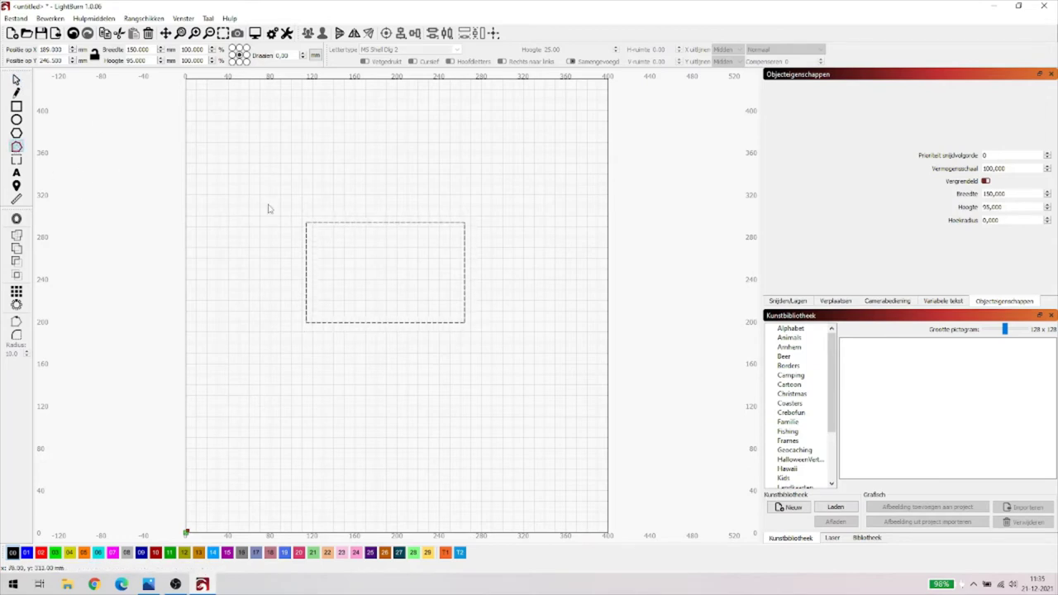
left_click_drag(268, 209, 403, 298)
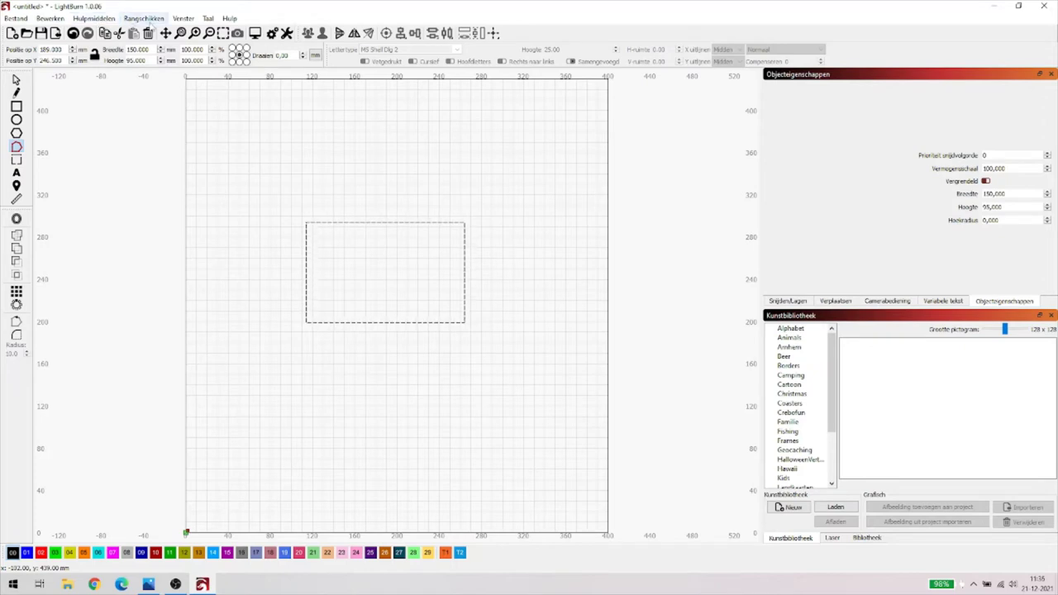
left_click(149, 18)
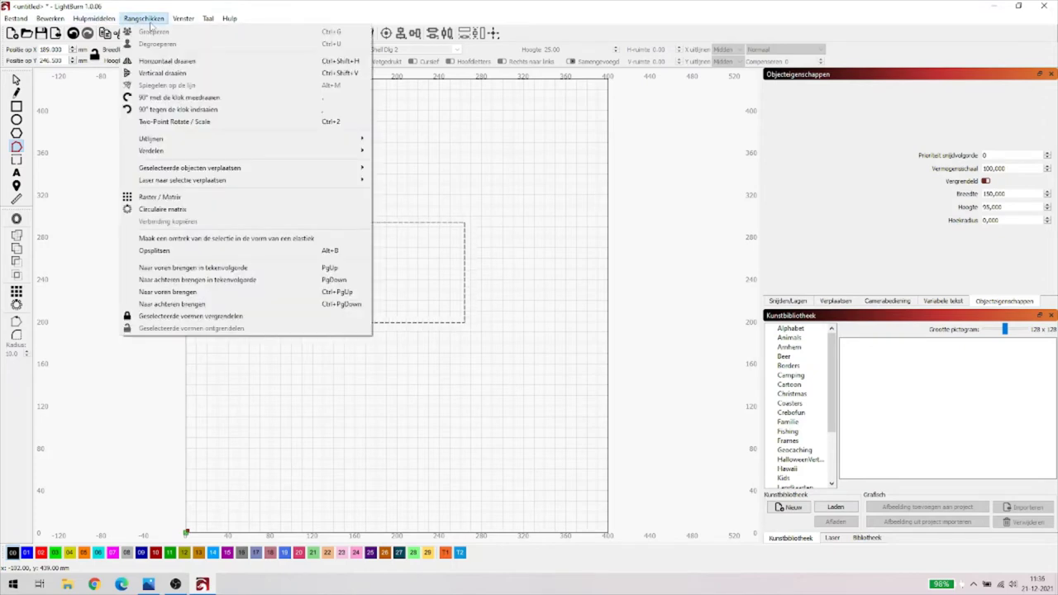
mouse_move(110, 22)
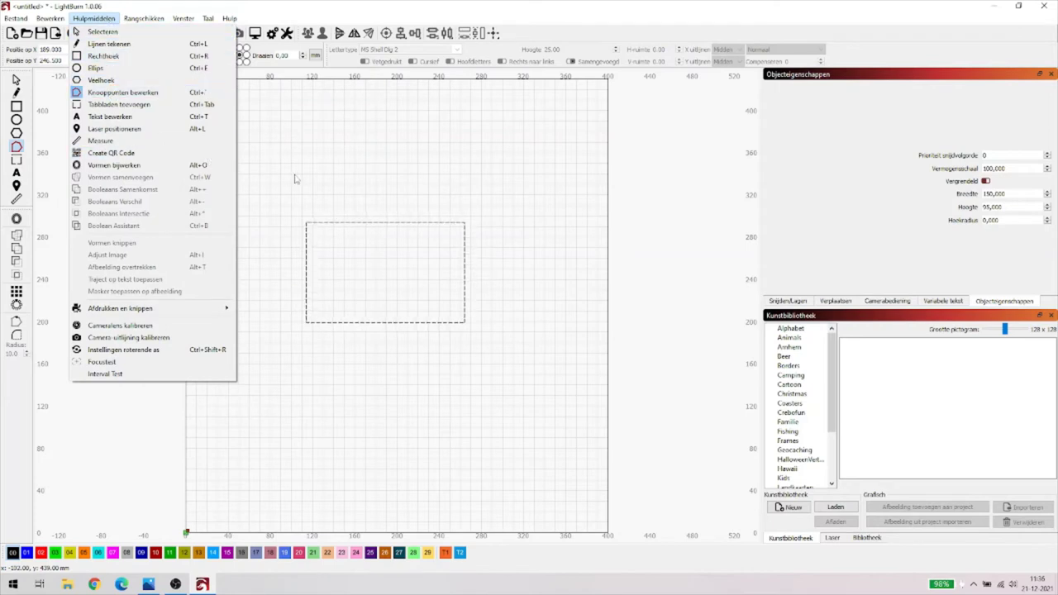
left_click(330, 135)
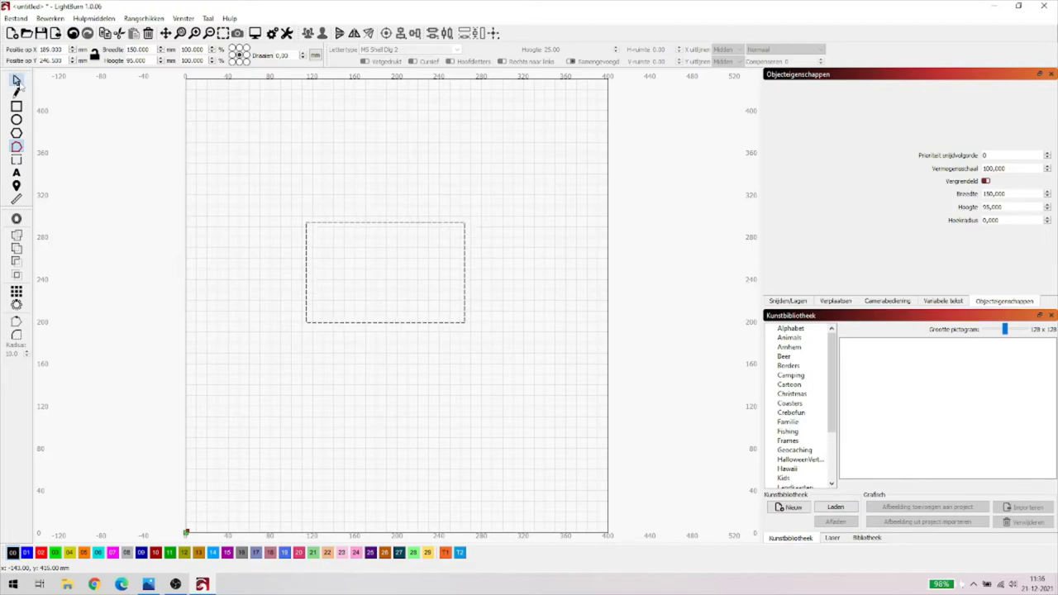
Select the rectangle on the work area and delete it
left_click(17, 80)
left_click(362, 248)
key("Delete")
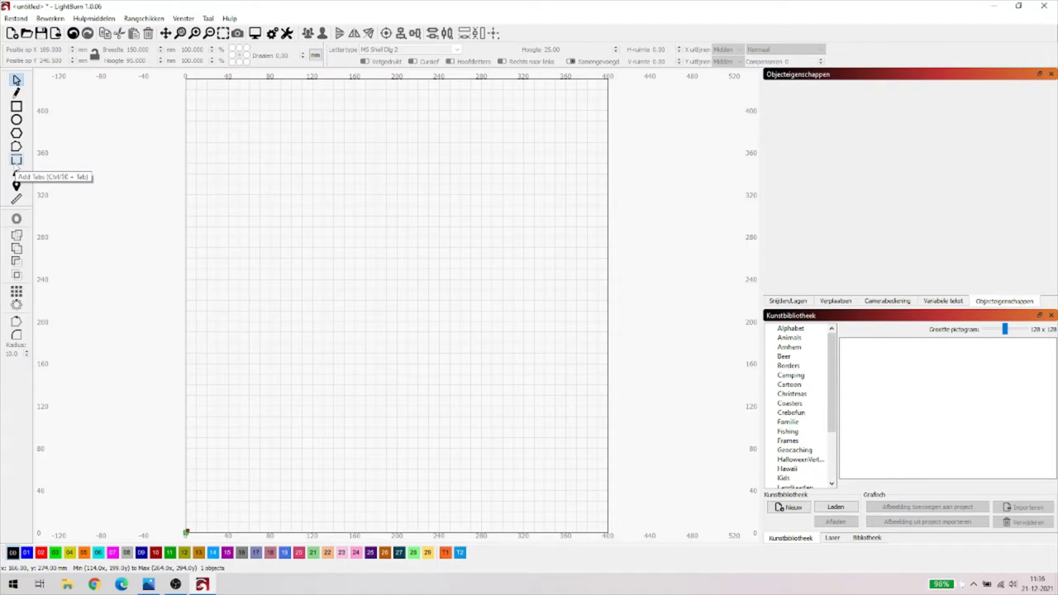
Draw a rectangle of about 117 × 108 mm in the upper half of the work area and delete it
left_click(17, 106)
left_click_drag(304, 199, 429, 313)
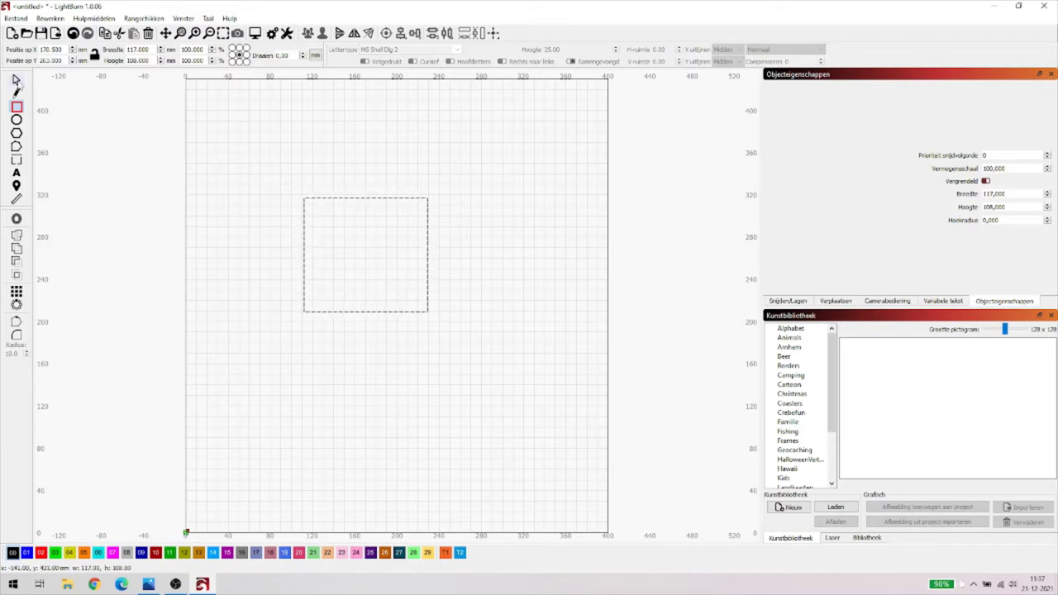
left_click(16, 79)
key("Delete")
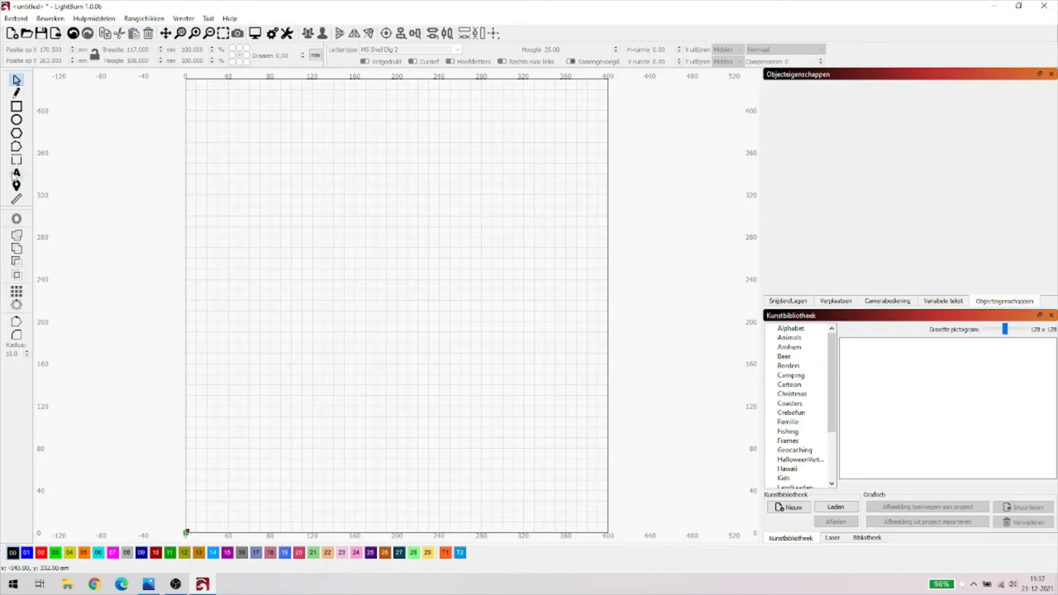
Place the text "gshghgjgjah" in the upper half of the work area
left_click(16, 173)
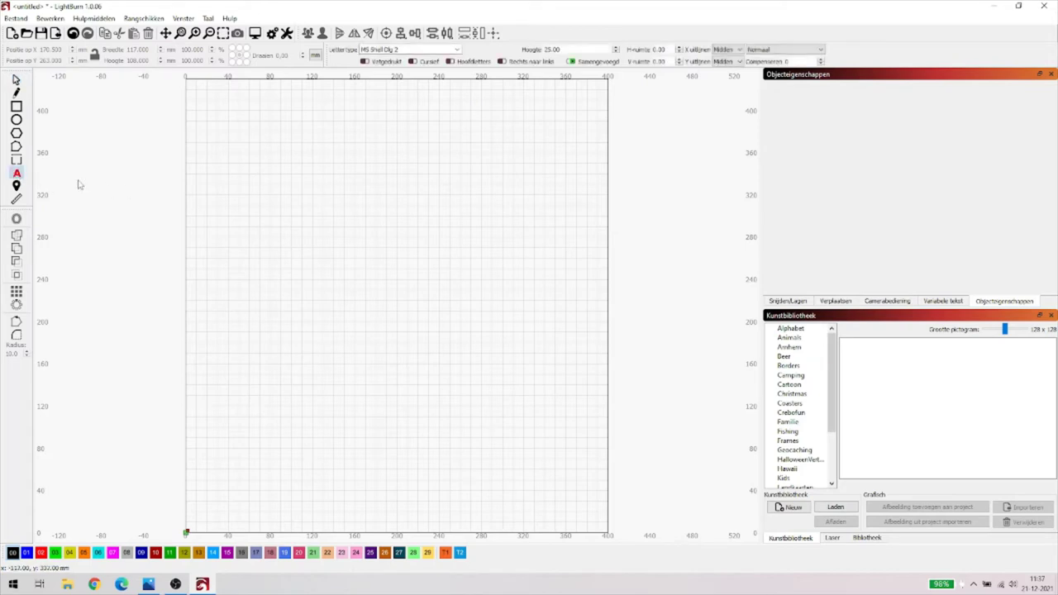
left_click(373, 215)
type("gshghgjgjah")
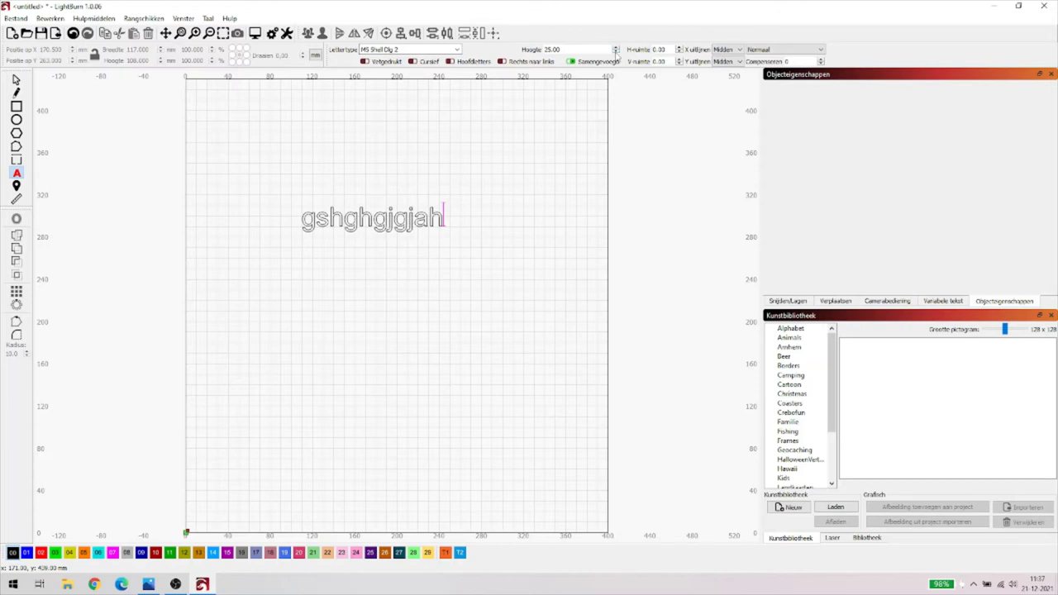
Reduce the text height to 15 mm, and delete the text object
scroll(616, 53, "down", 3)
scroll(617, 56, "down", 12)
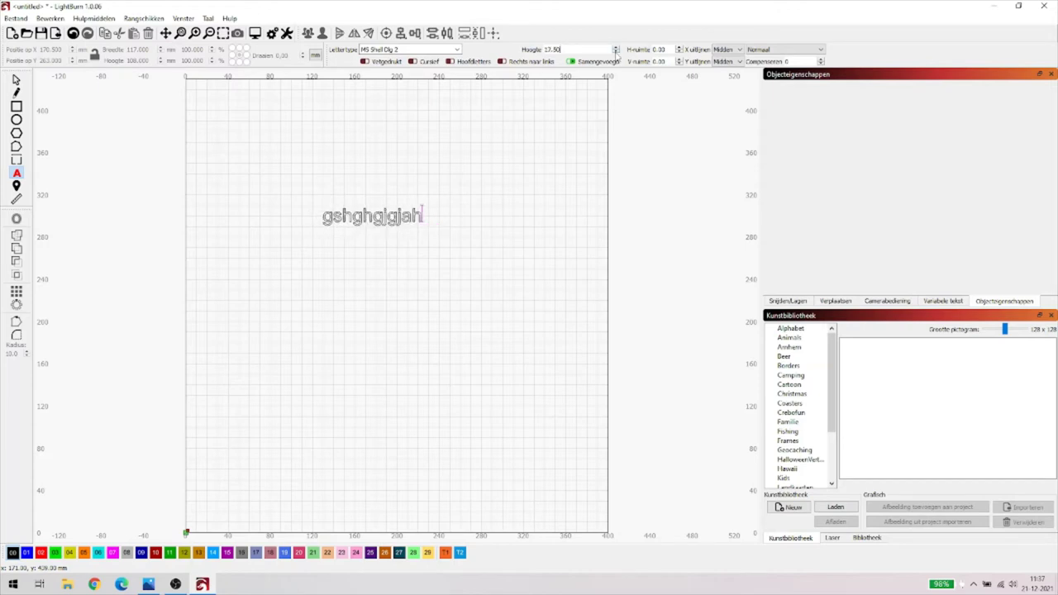
scroll(617, 55, "down", 5)
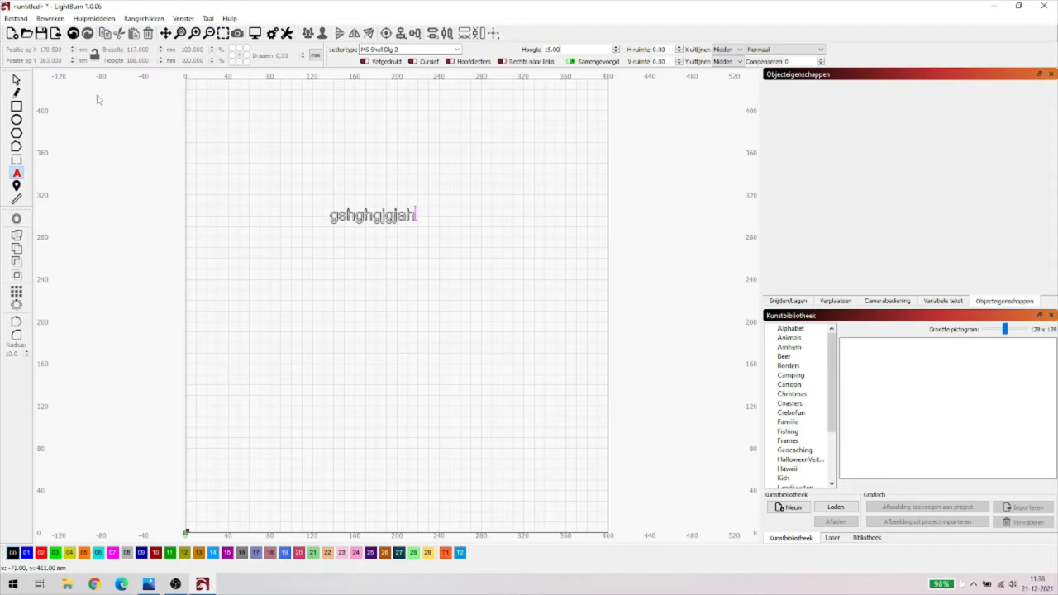
left_click(17, 80)
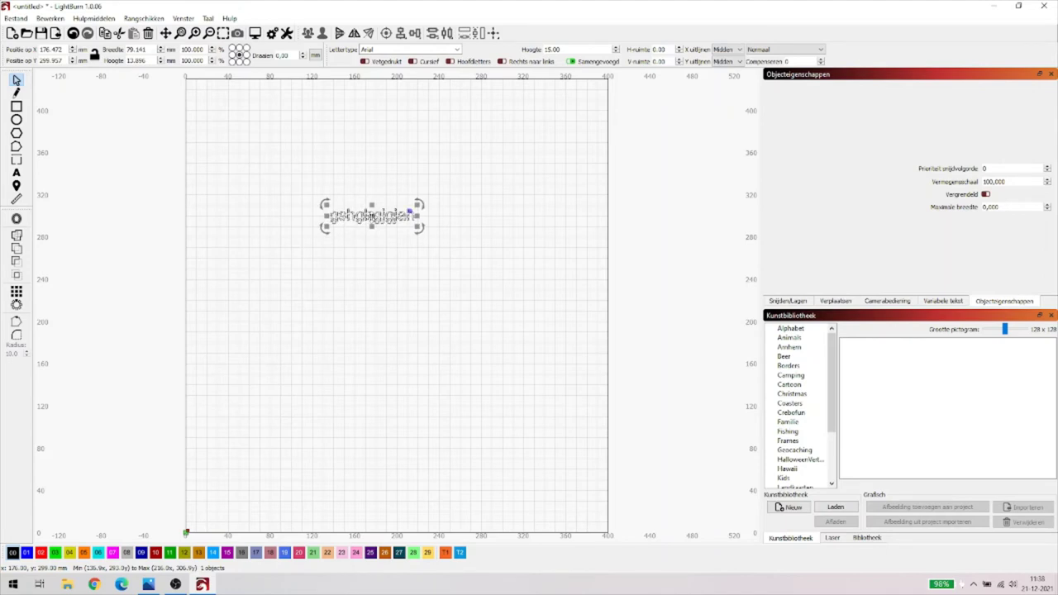
key("Delete")
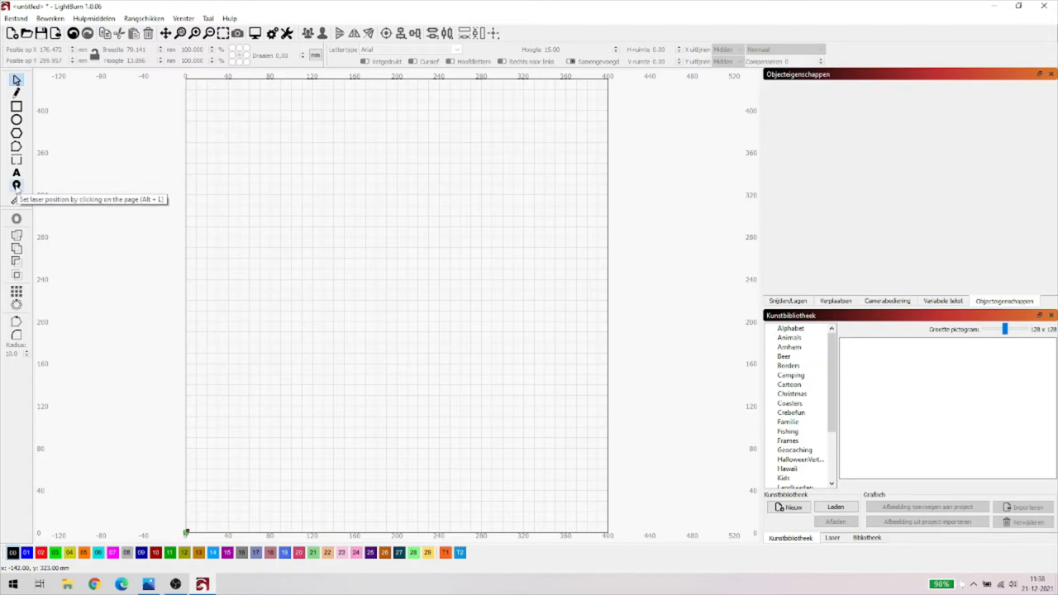
Draw a rectangle of about 153 × 109 mm, try the laser position tool with it and delete the rectangle
left_click(16, 187)
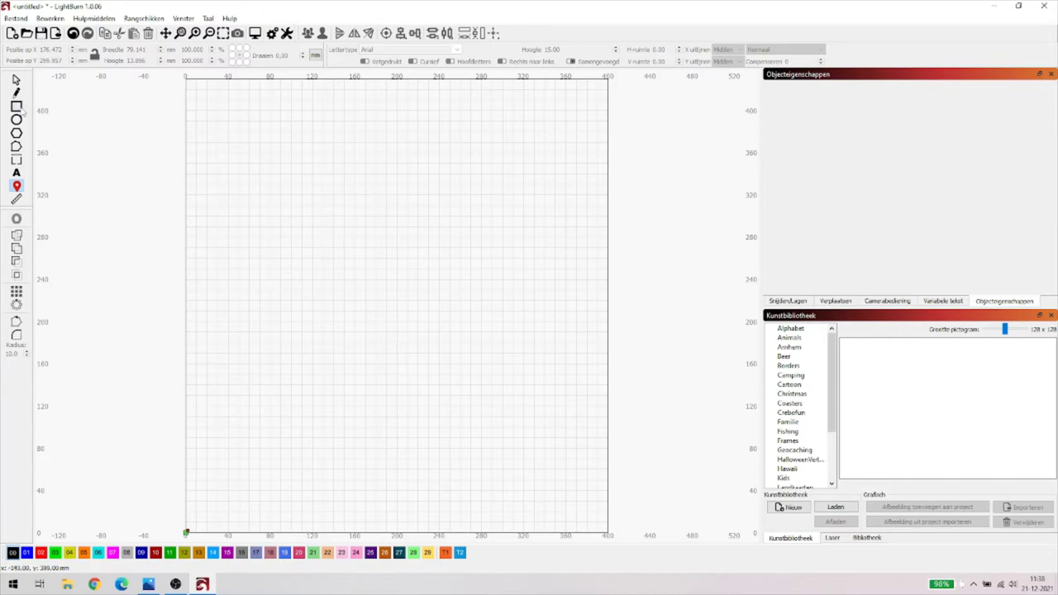
left_click(17, 107)
left_click_drag(293, 216, 455, 330)
left_click(16, 185)
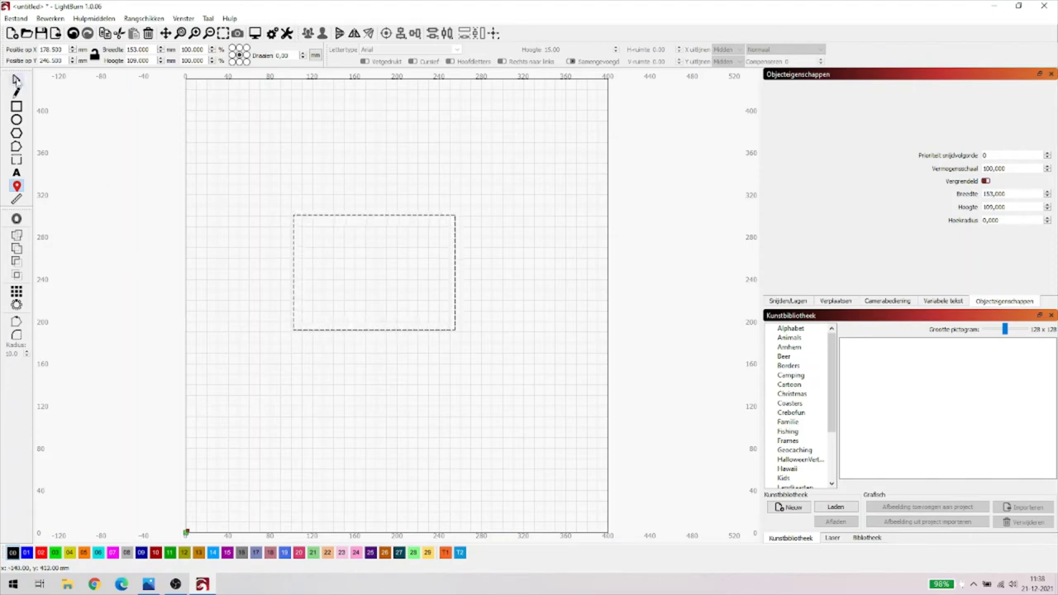
left_click(16, 80)
key("Delete")
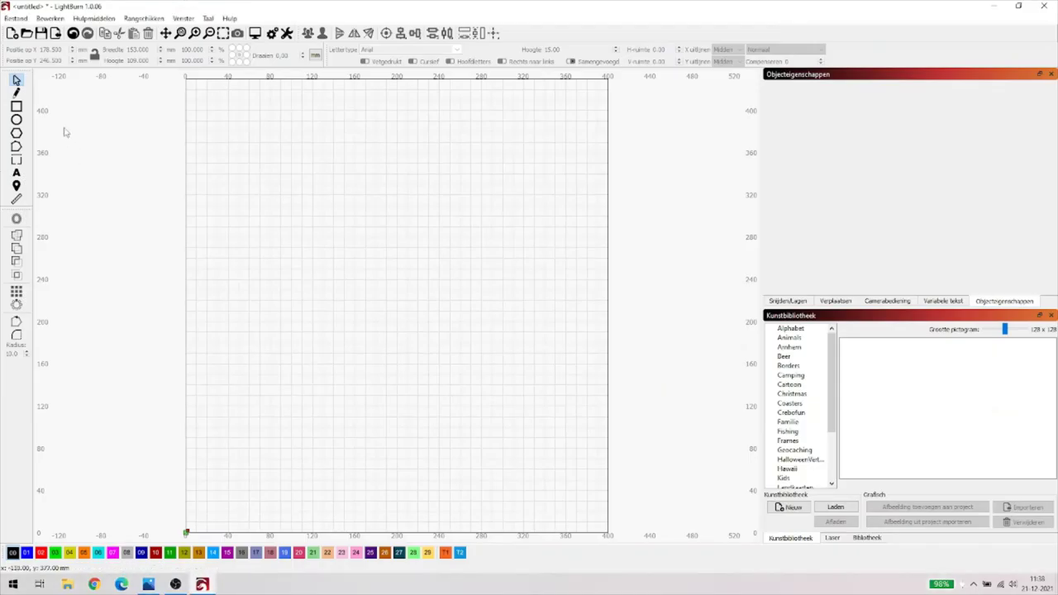
Draw a rectangle of about 71 × 53 mm and a second one of about 86 × 70 mm diagonally below it
left_click(16, 106)
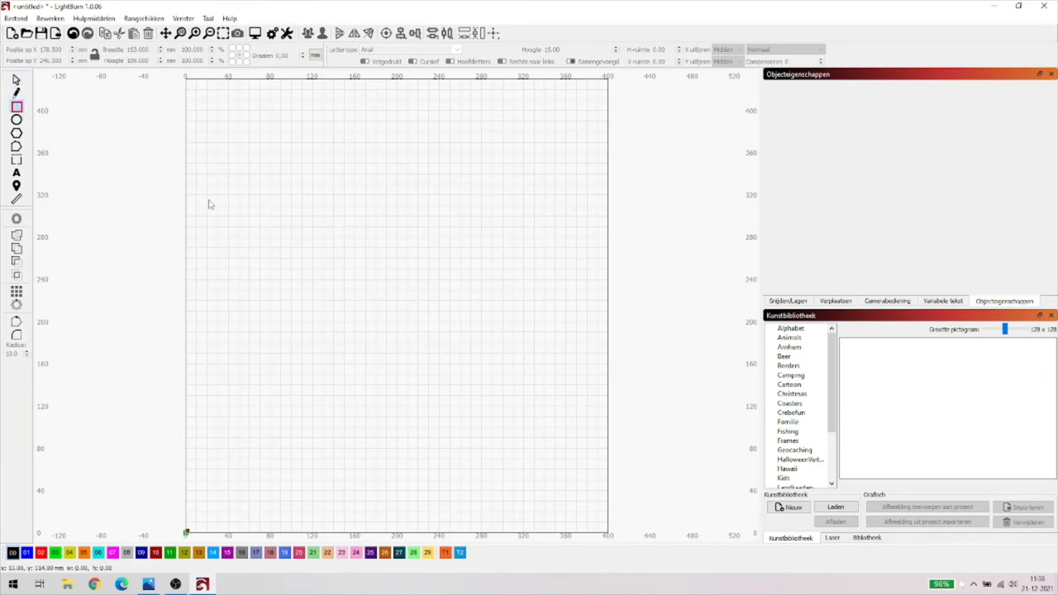
left_click_drag(281, 216, 355, 270)
left_click_drag(421, 328, 512, 402)
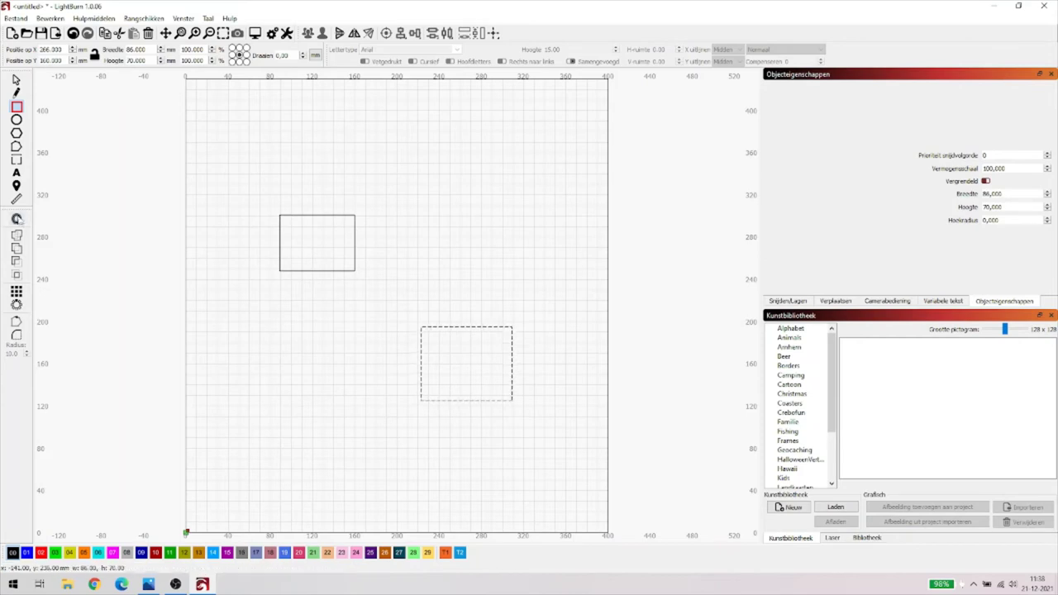
Measure the sides of the upper, smaller rectangle with the Measure tool
left_click(17, 199)
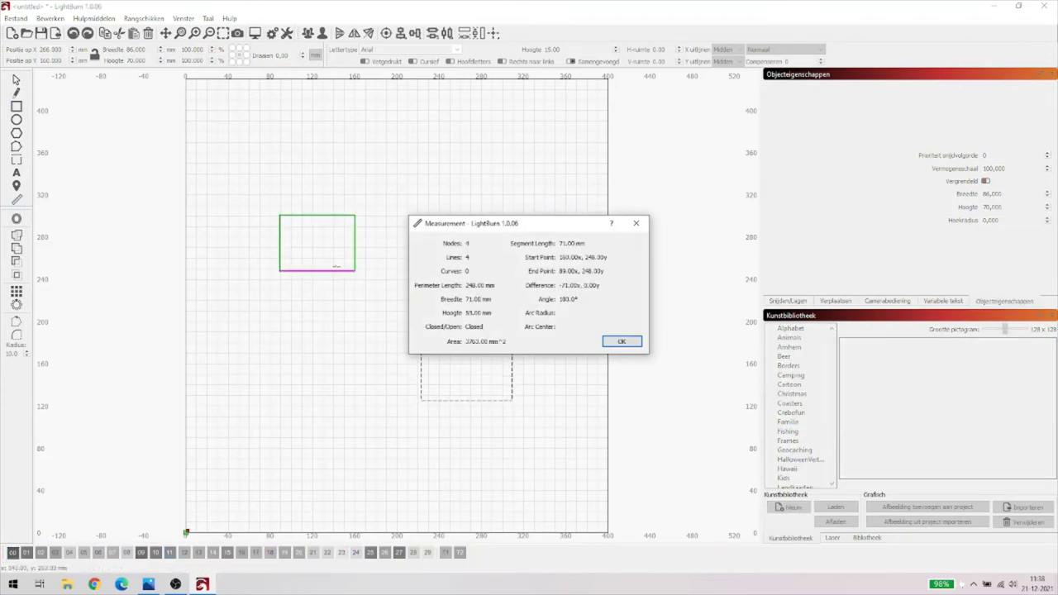
left_click_drag(542, 227, 599, 154)
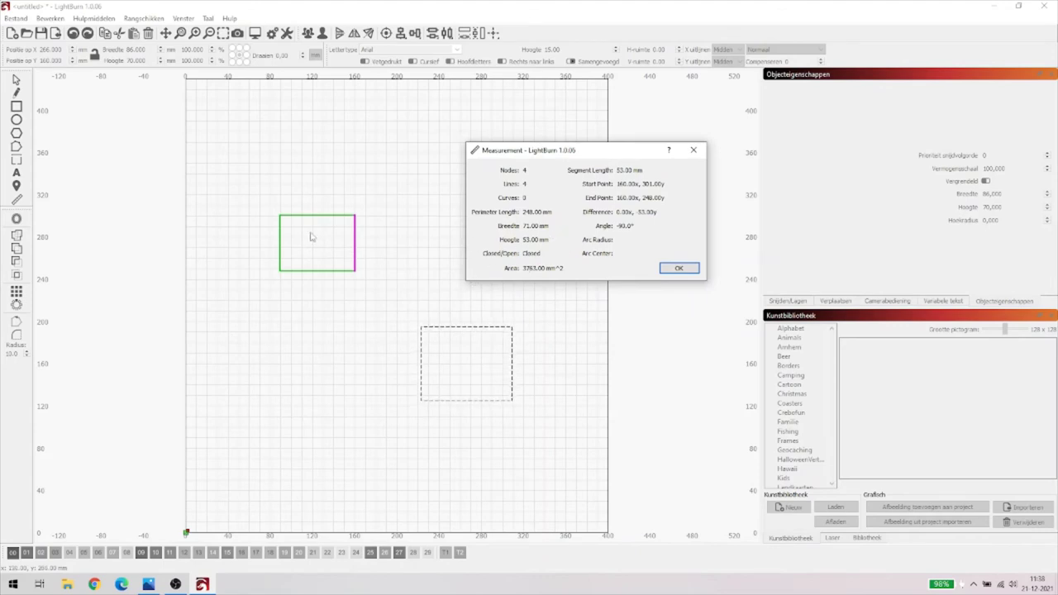
left_click(300, 257)
left_click(343, 244)
left_click(312, 234)
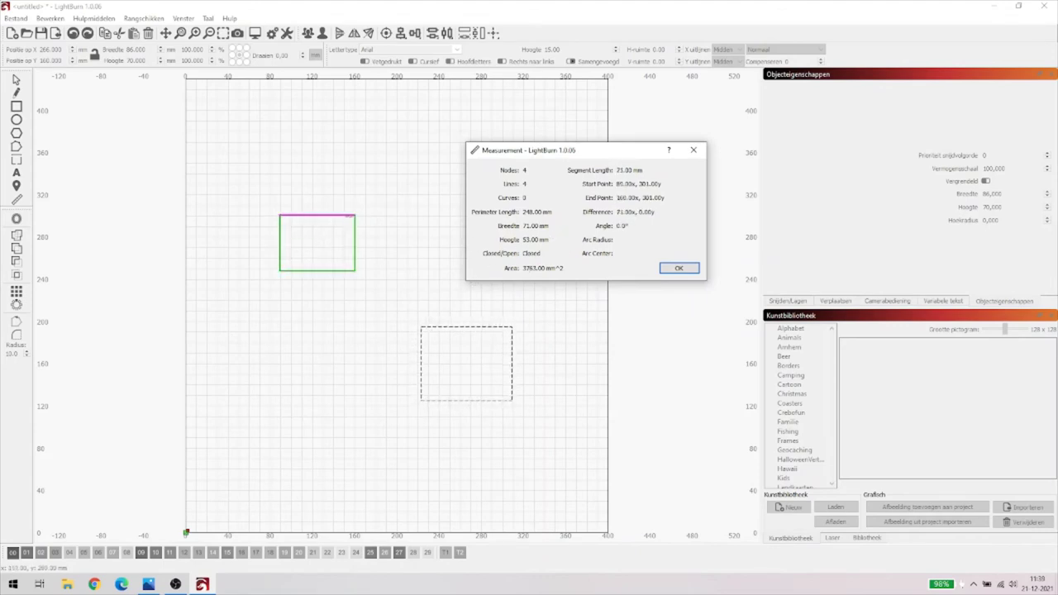
left_click(678, 268)
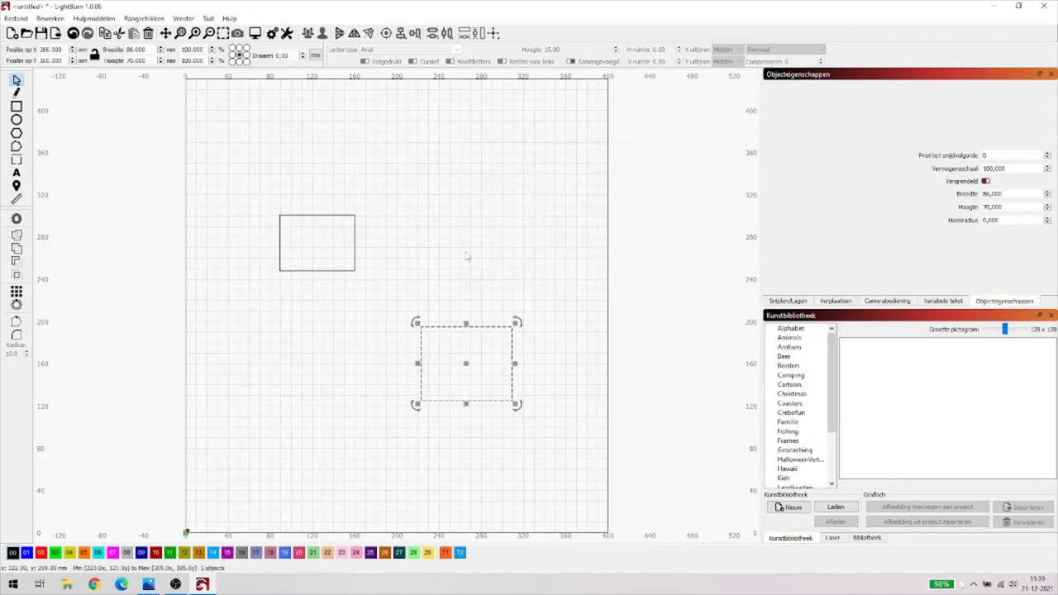
Select both rectangles and measure the sides of each one with the Measure tool
left_click_drag(213, 182, 570, 430)
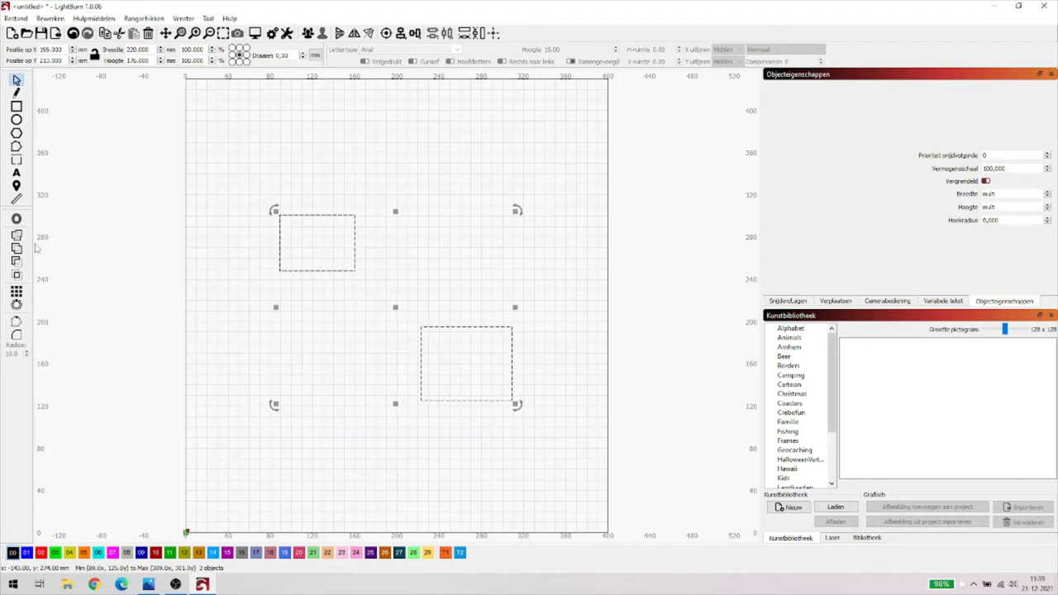
left_click(16, 199)
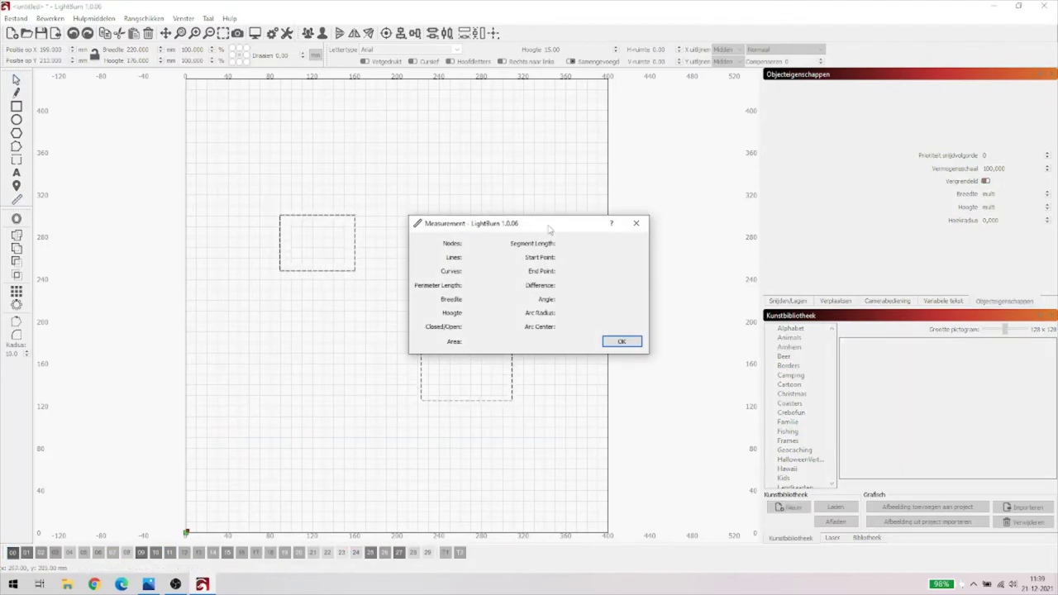
left_click_drag(552, 226, 619, 125)
mouse_move(295, 214)
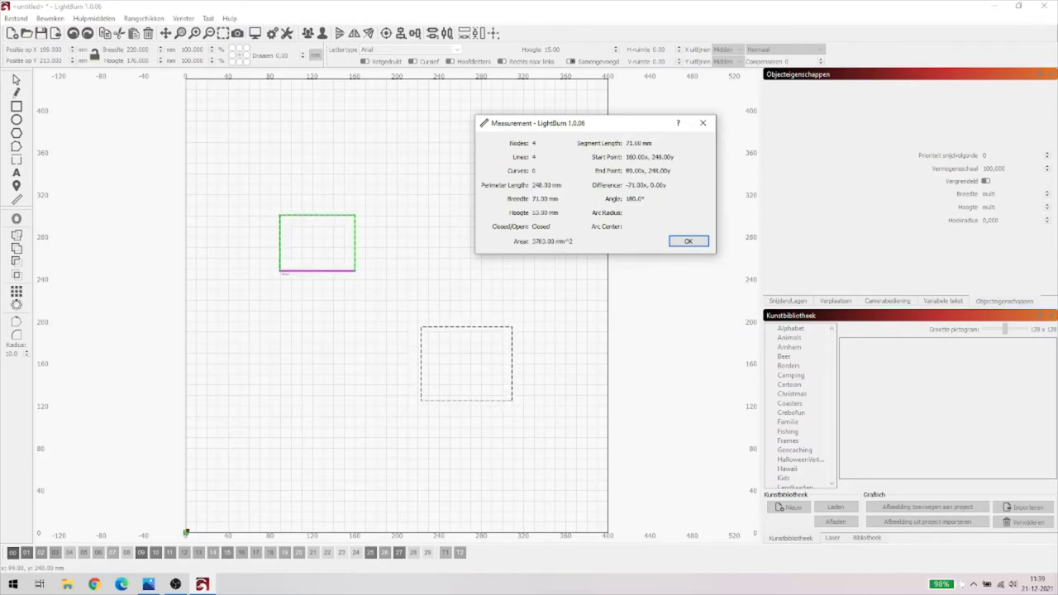
mouse_move(357, 226)
mouse_move(357, 262)
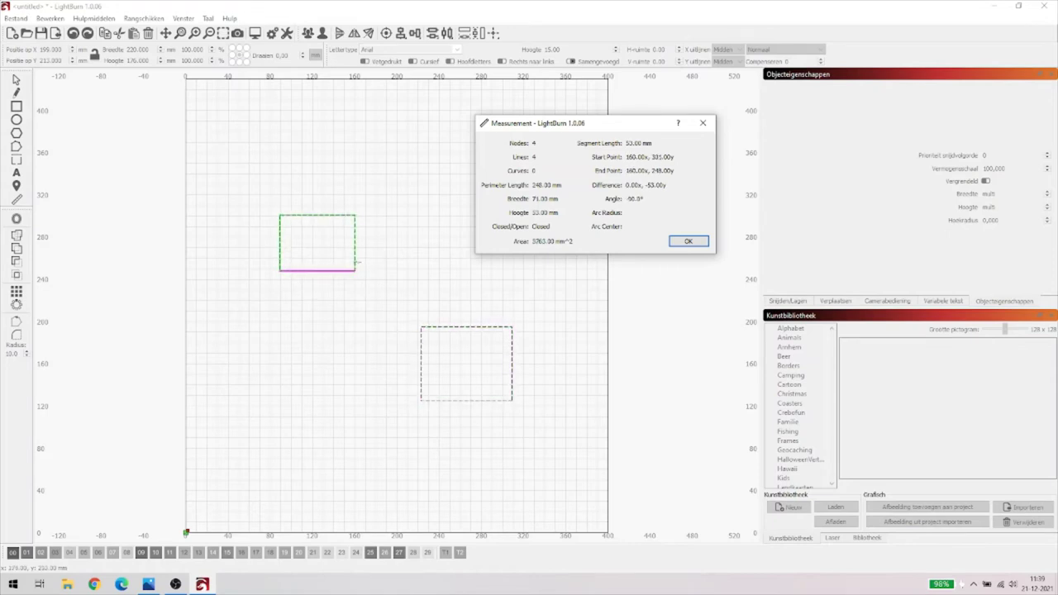
mouse_move(441, 327)
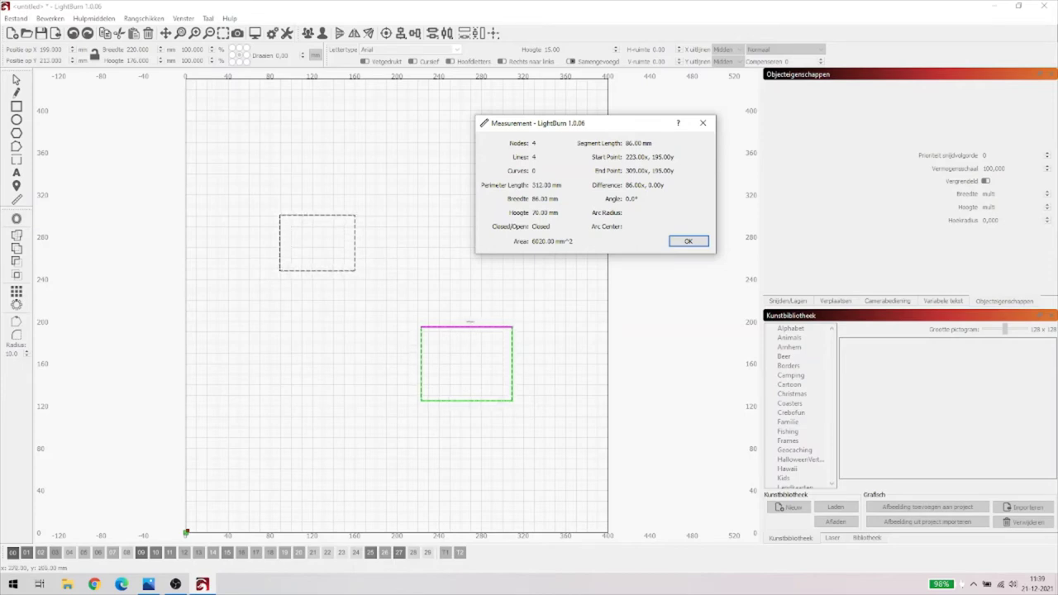
left_click(334, 270)
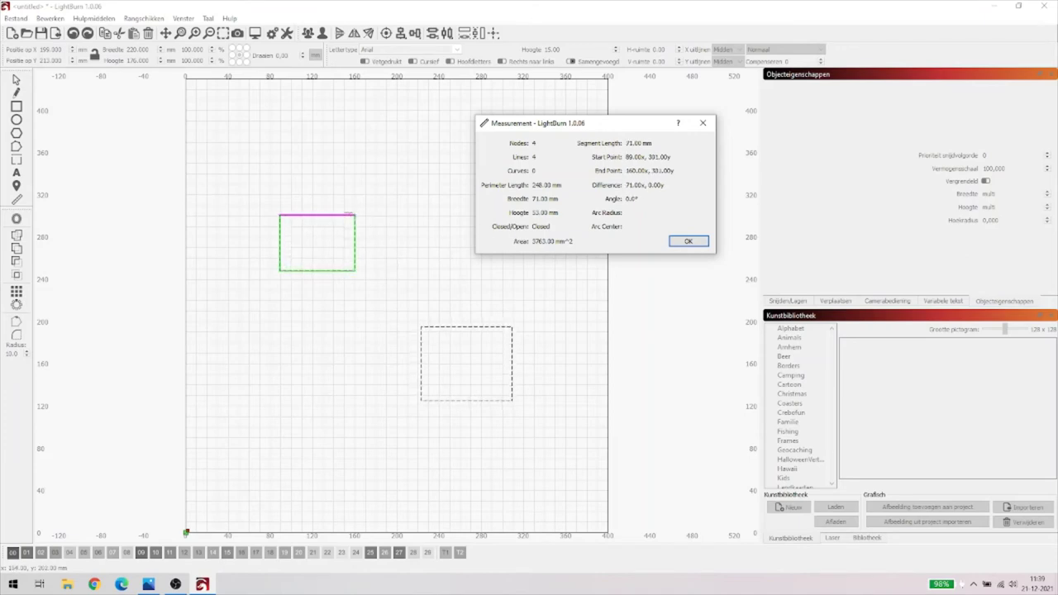
left_click(454, 326)
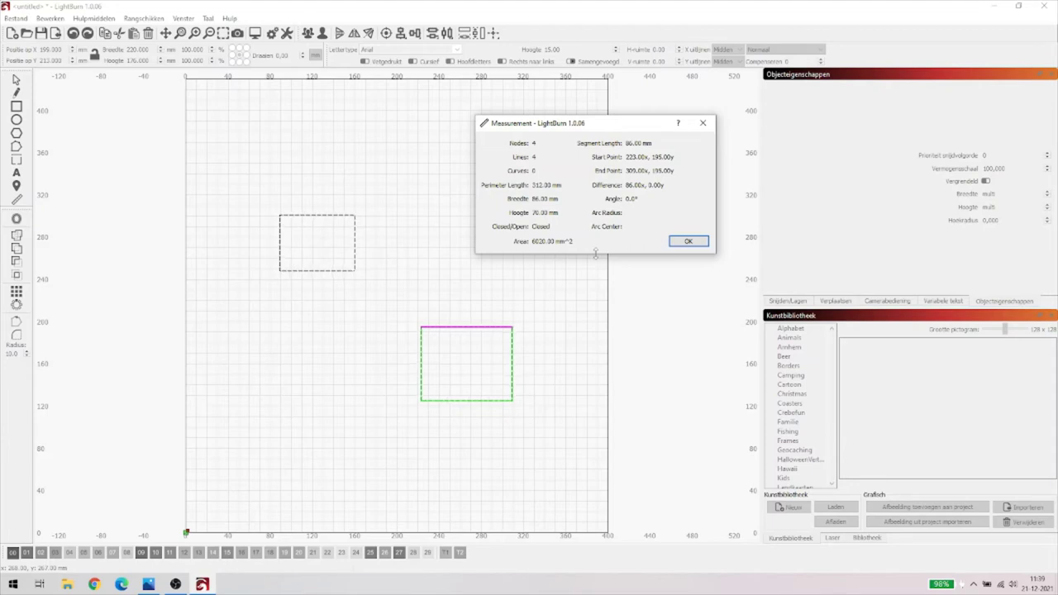
left_click(691, 241)
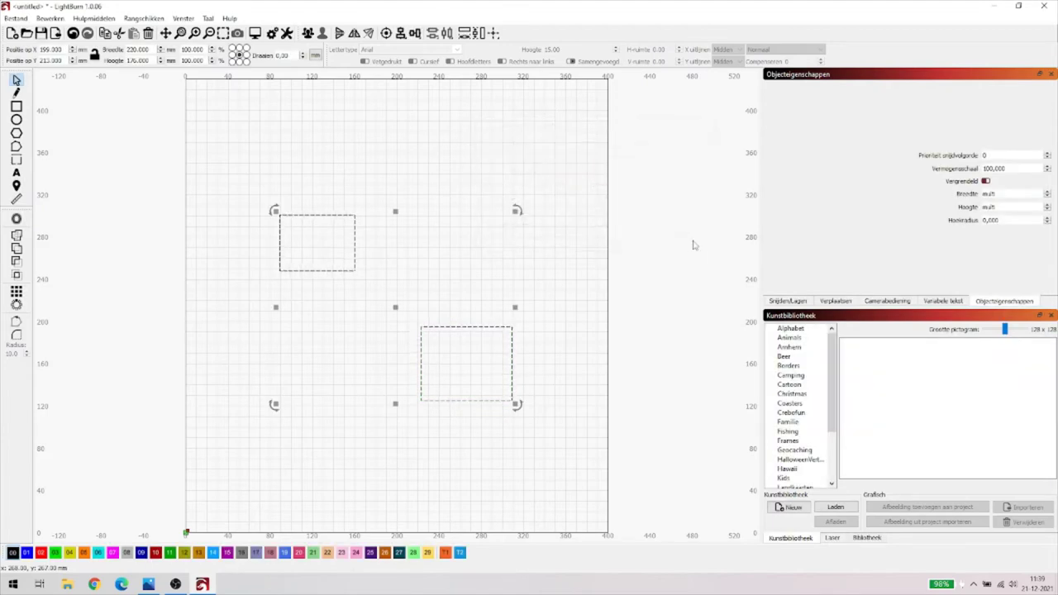
Delete both rectangles and draw an ellipse of about 126 × 112 mm near the middle of the work area
key("Delete")
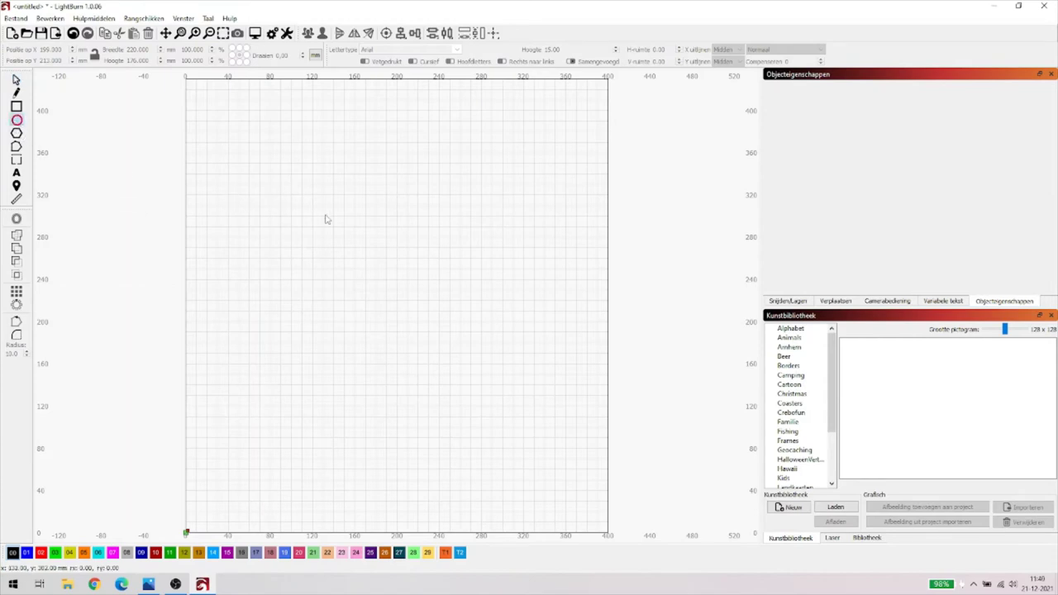
left_click_drag(326, 215, 415, 281)
left_click_drag(461, 336, 460, 337)
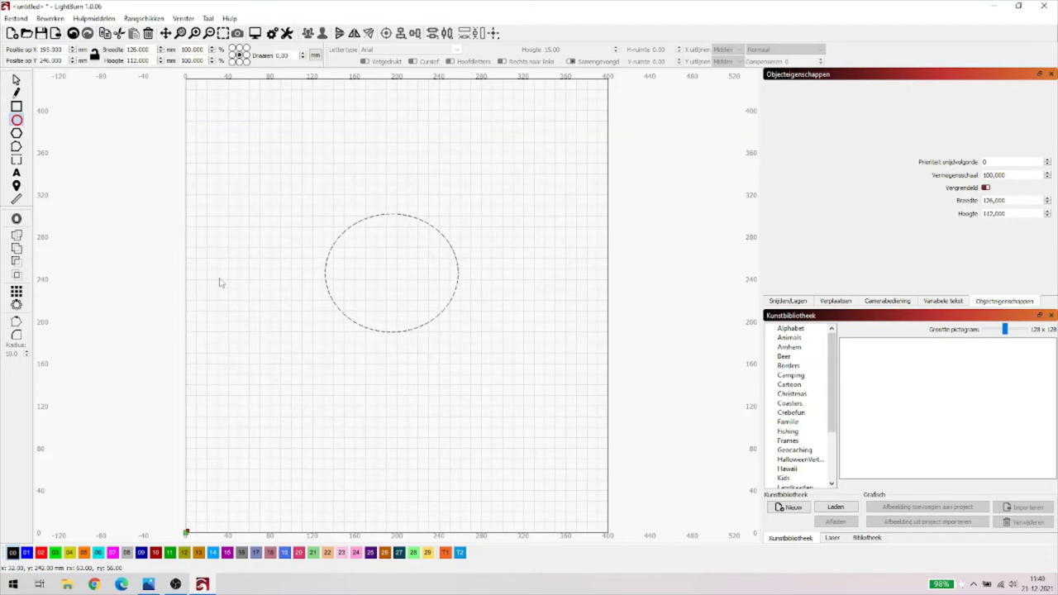
left_click(16, 79)
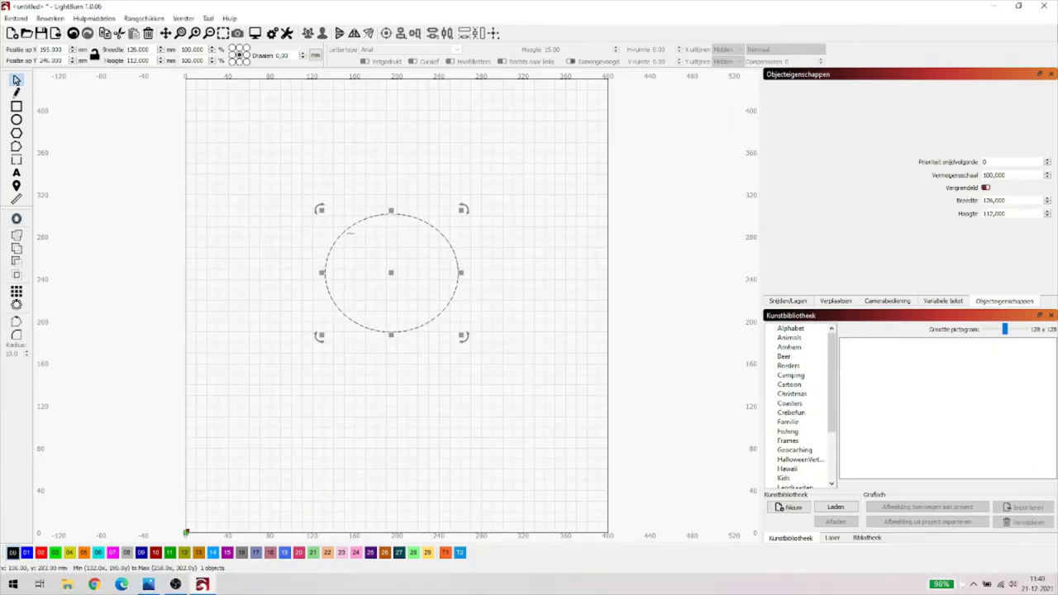
Offset the ellipse inward by 2 mm with the round corner style and preview the resulting filled ring
left_click(17, 219)
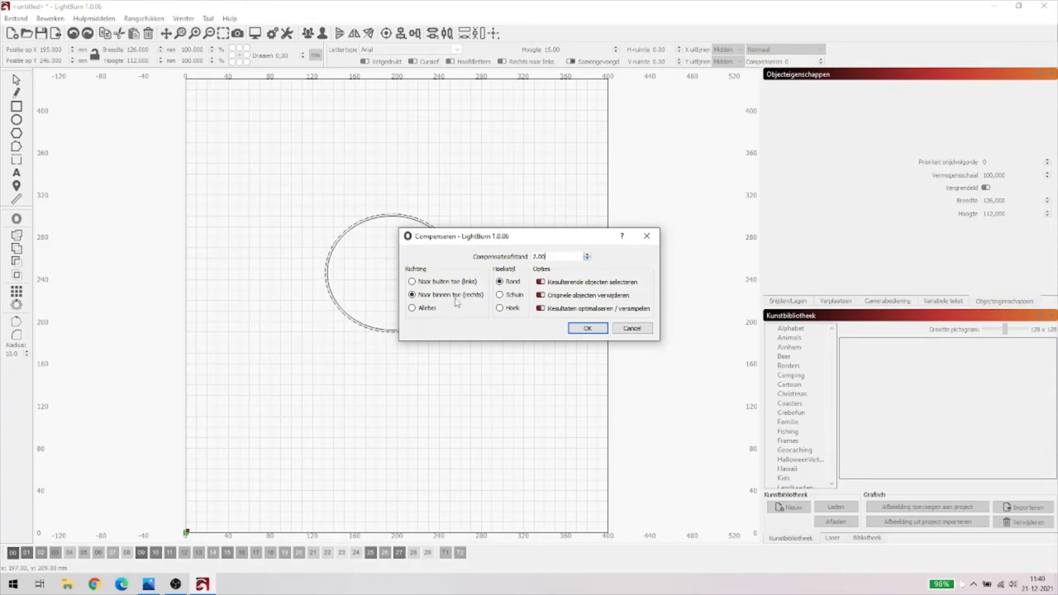
left_click(581, 328)
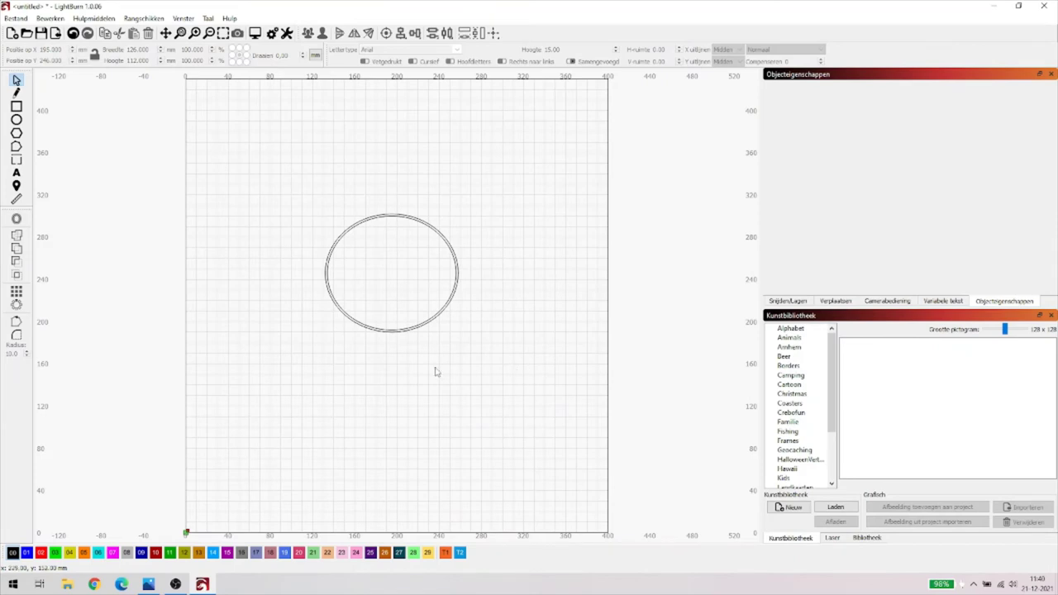
left_click(799, 301)
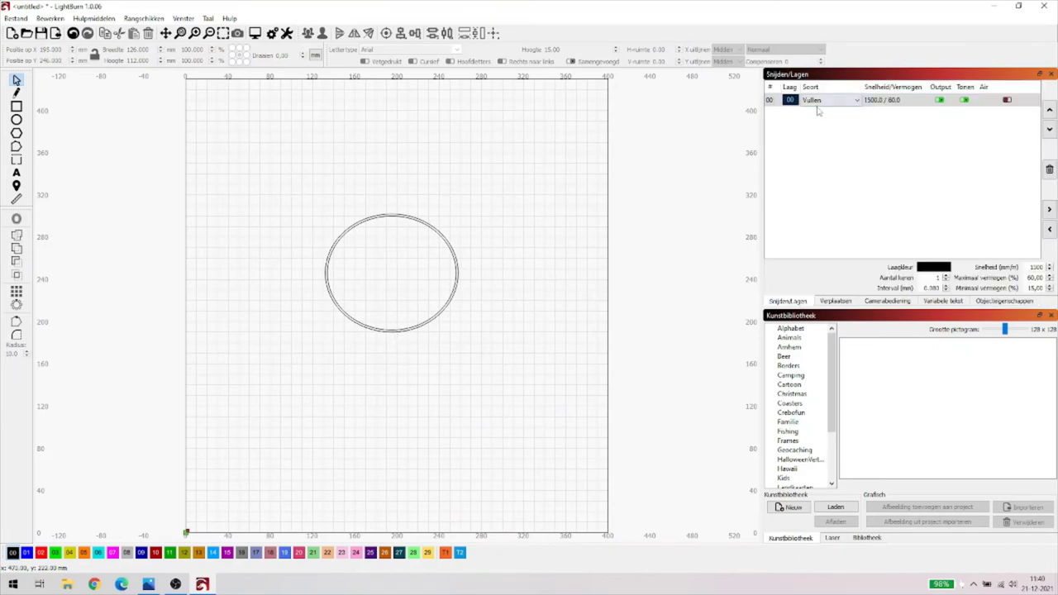
left_click(255, 33)
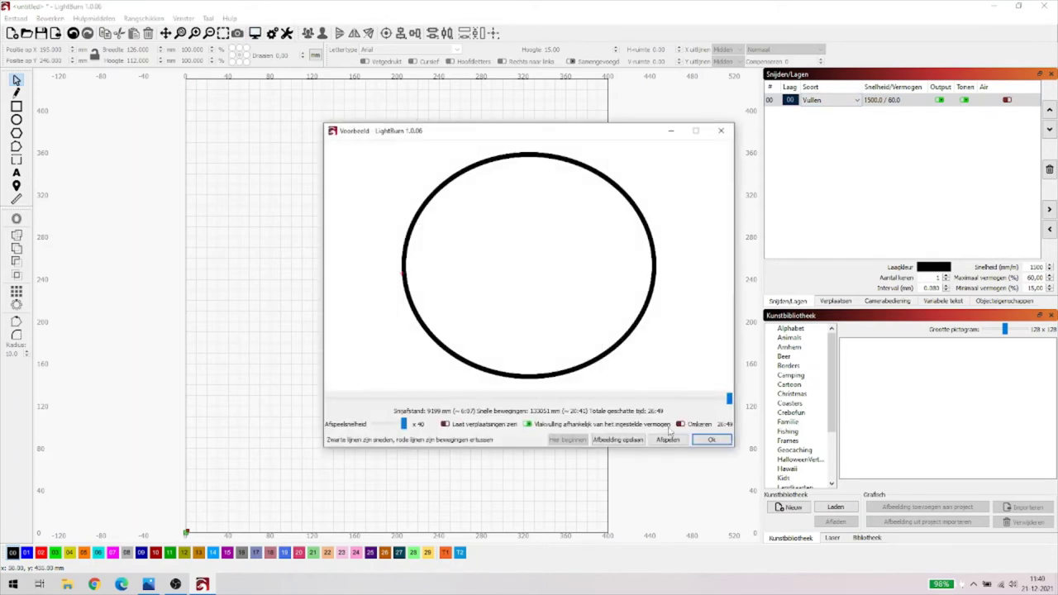
left_click(710, 440)
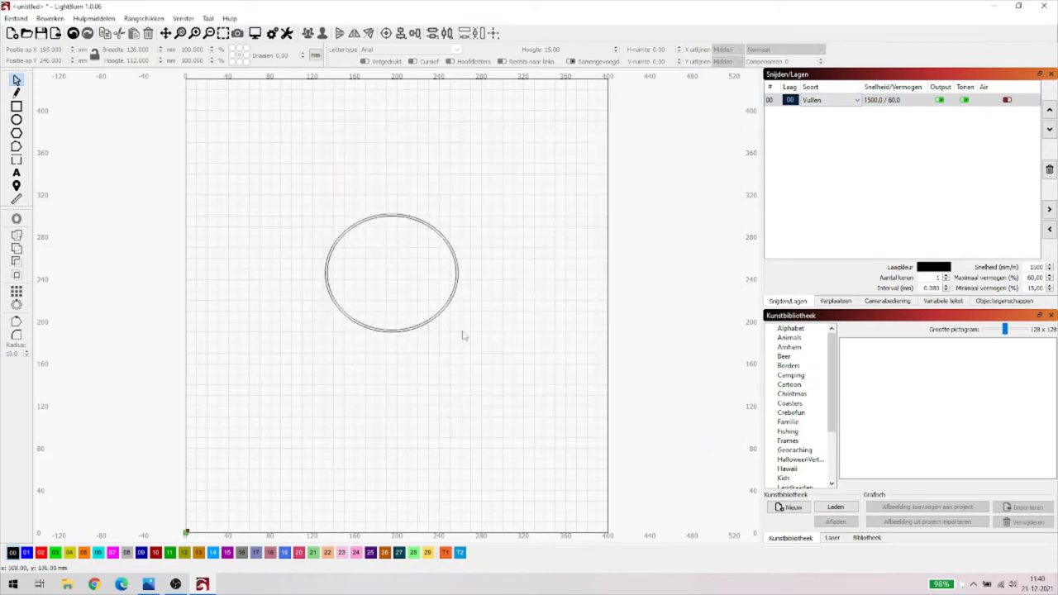
Delete the inner offset ellipse and preview the remaining ellipse with the fill layer
left_click(438, 312)
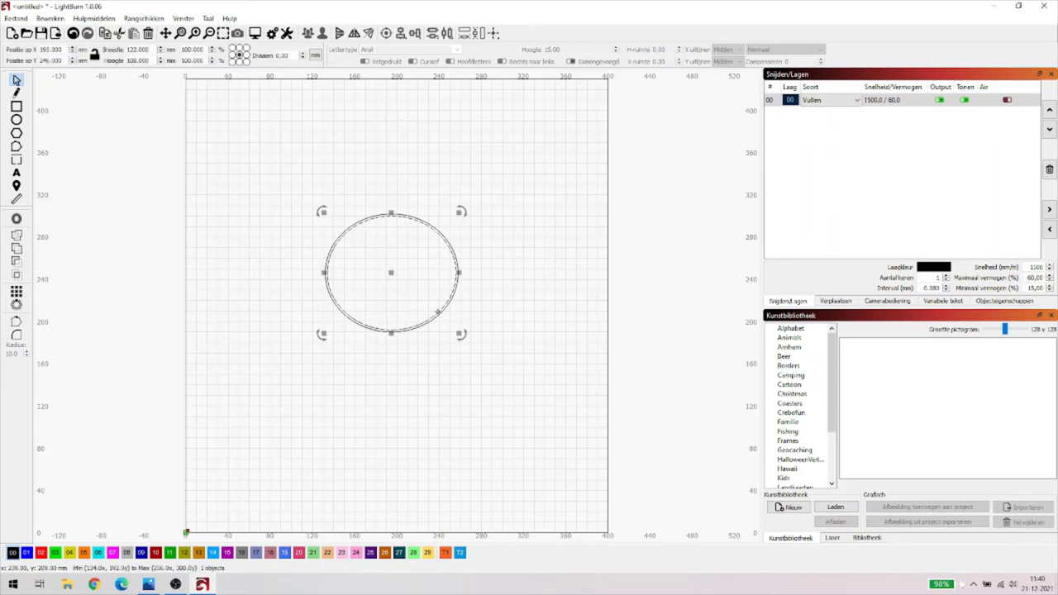
key("Escape")
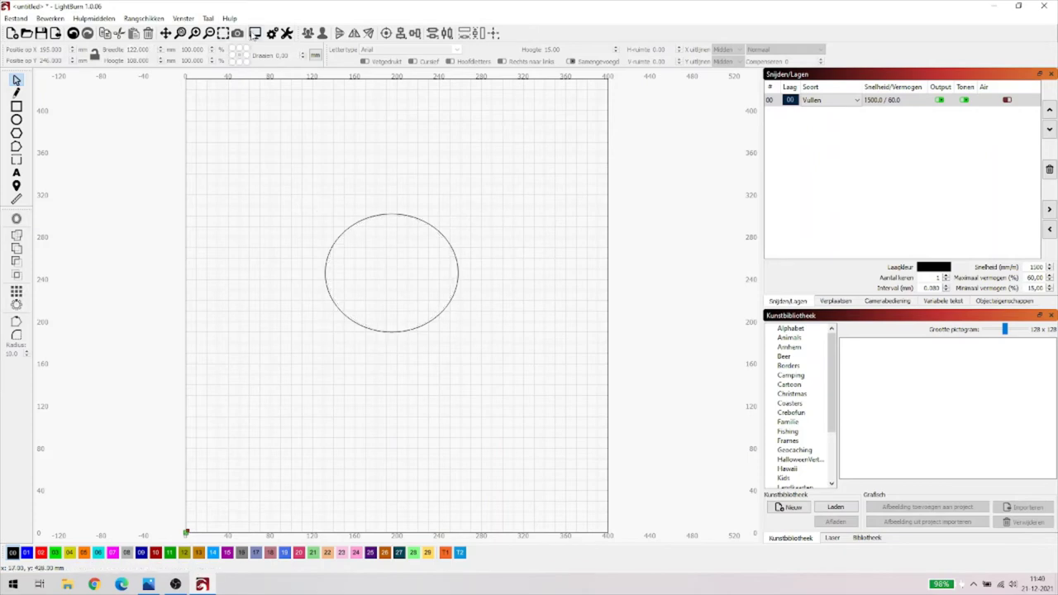
left_click(254, 34)
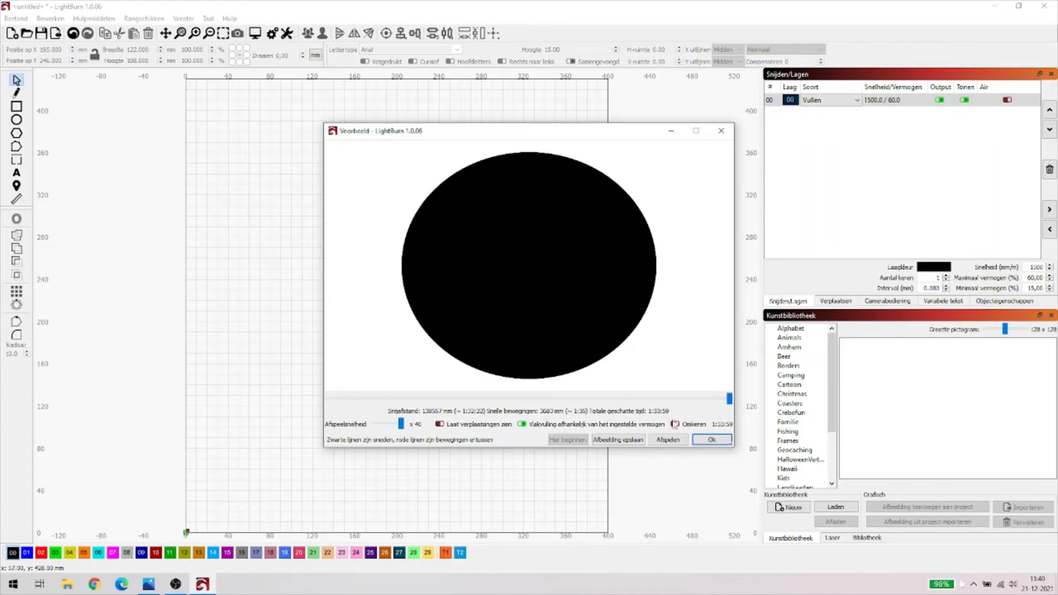
left_click(701, 439)
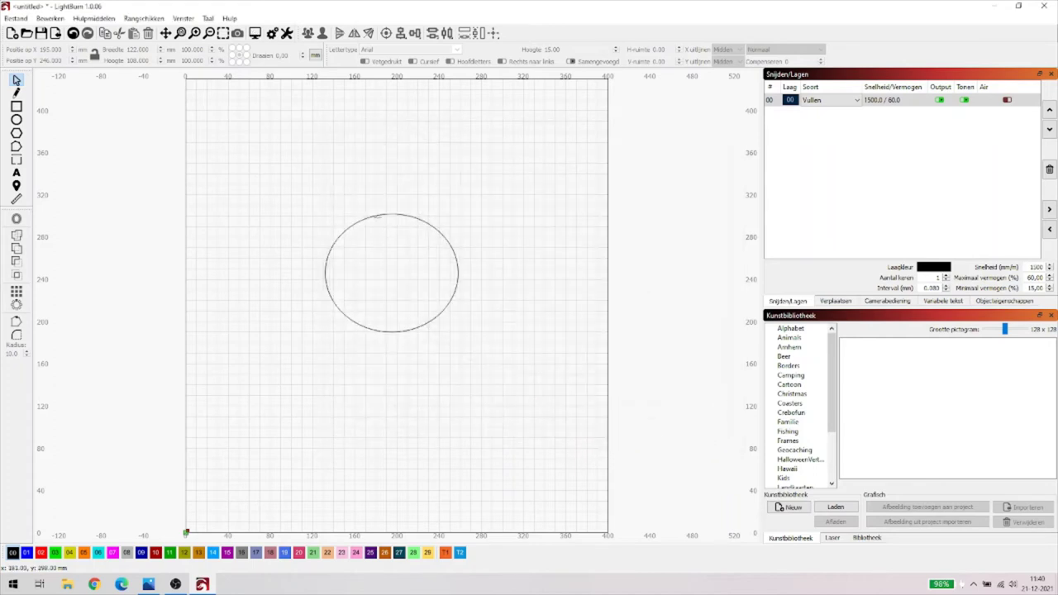
Examine the offset options for the remaining ellipse and leave them without applying an offset
left_click(377, 216)
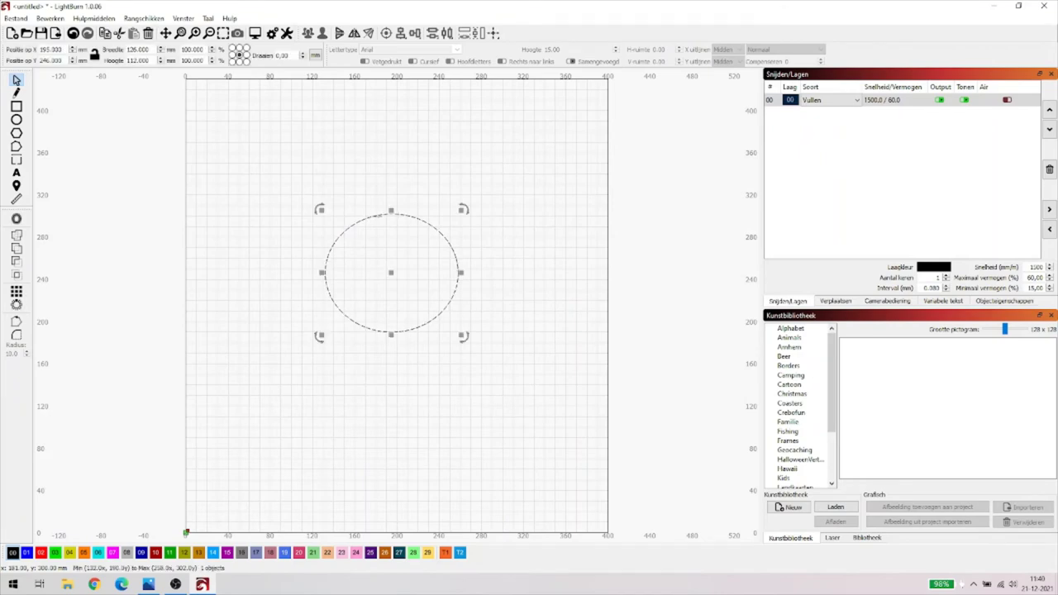
left_click(16, 219)
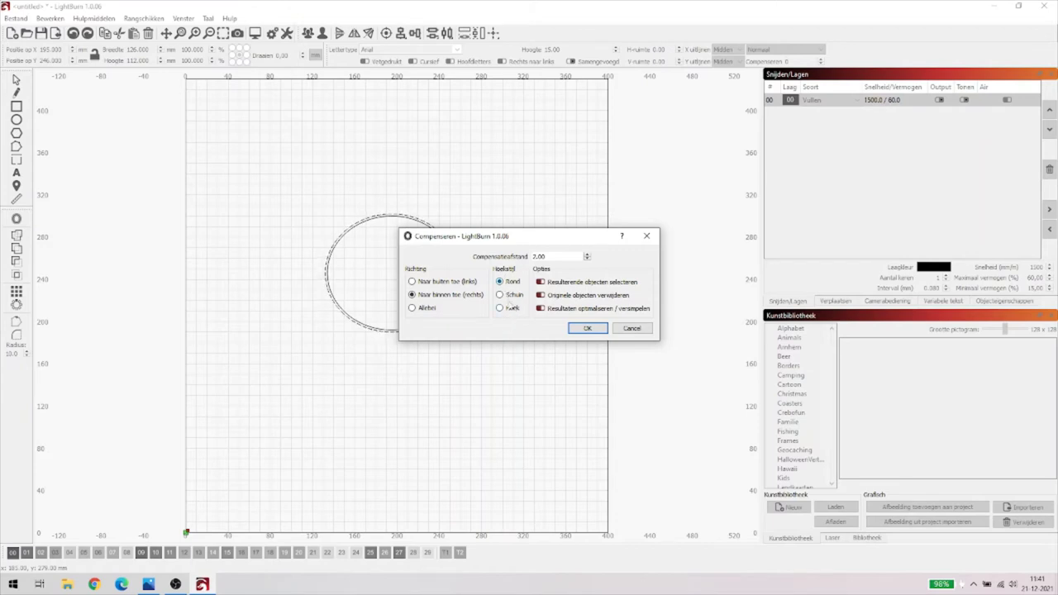
left_click(622, 328)
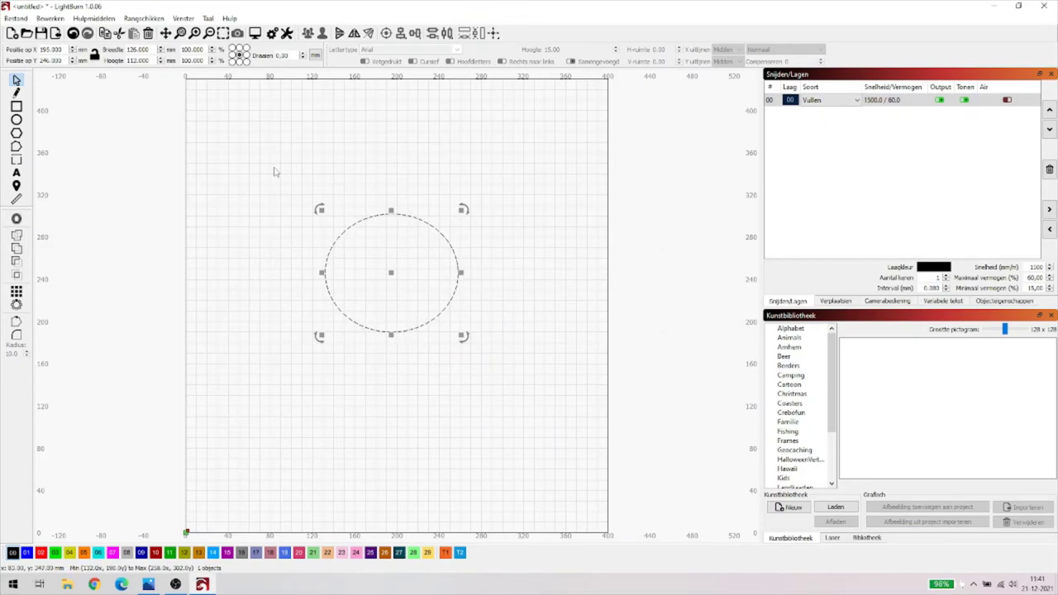
Delete the ellipse and draw a rectangle of about 119 × 66 mm
key("Delete")
left_click(16, 106)
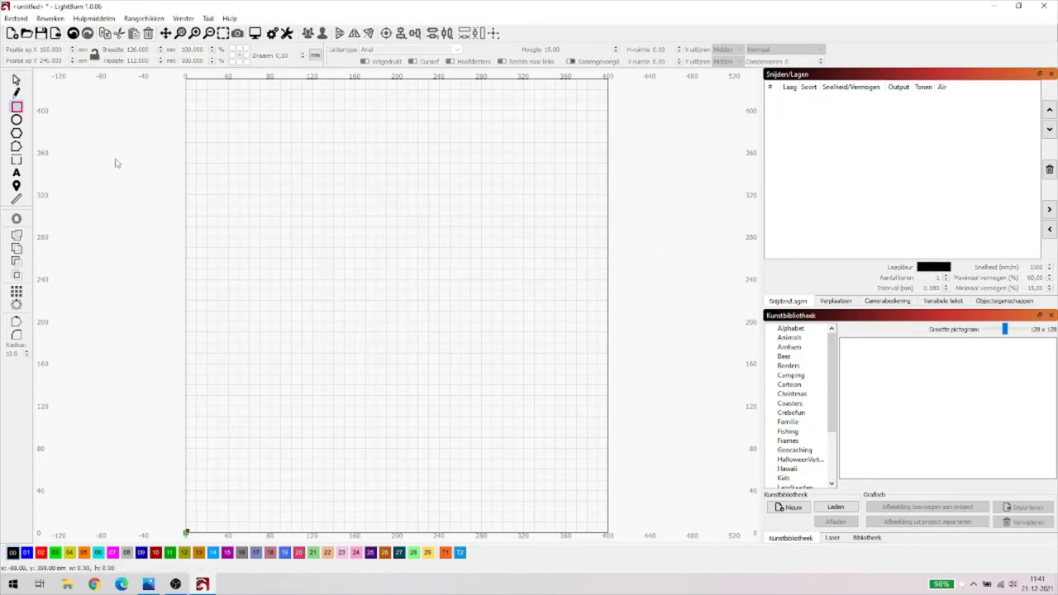
left_click_drag(276, 235, 402, 305)
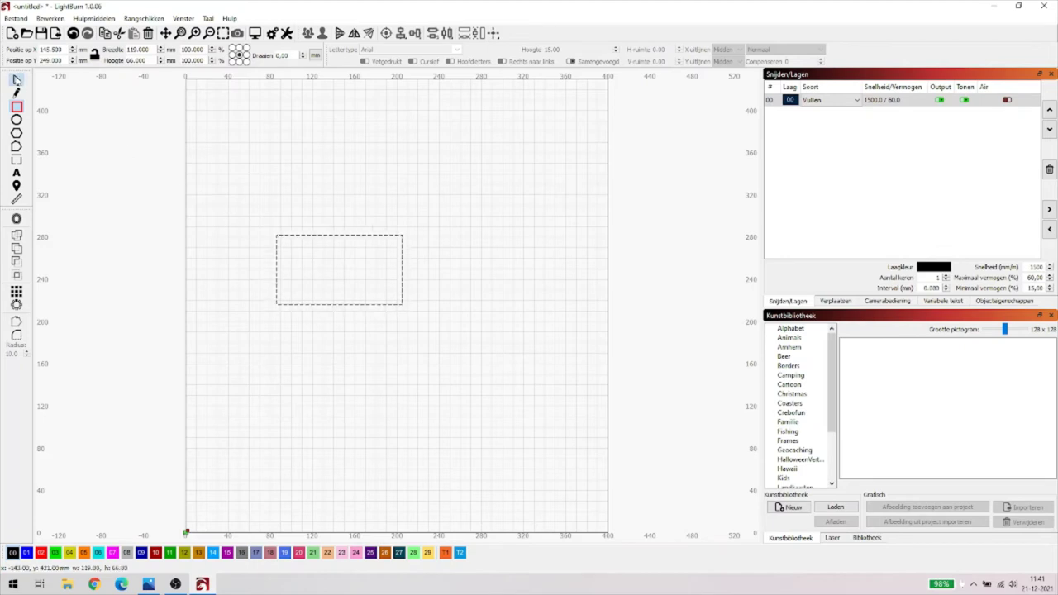
left_click(16, 80)
Try a 2 mm inward offset of the rectangle with bevelled (Schuin) corners, cancel it and delete the rectangle
left_click(17, 219)
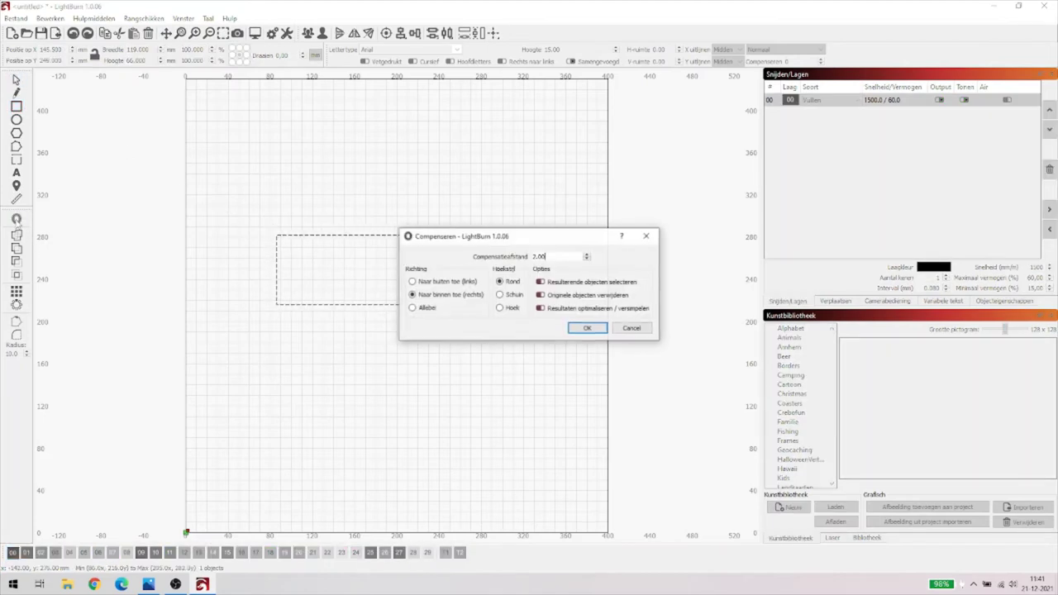
left_click_drag(538, 239, 638, 242)
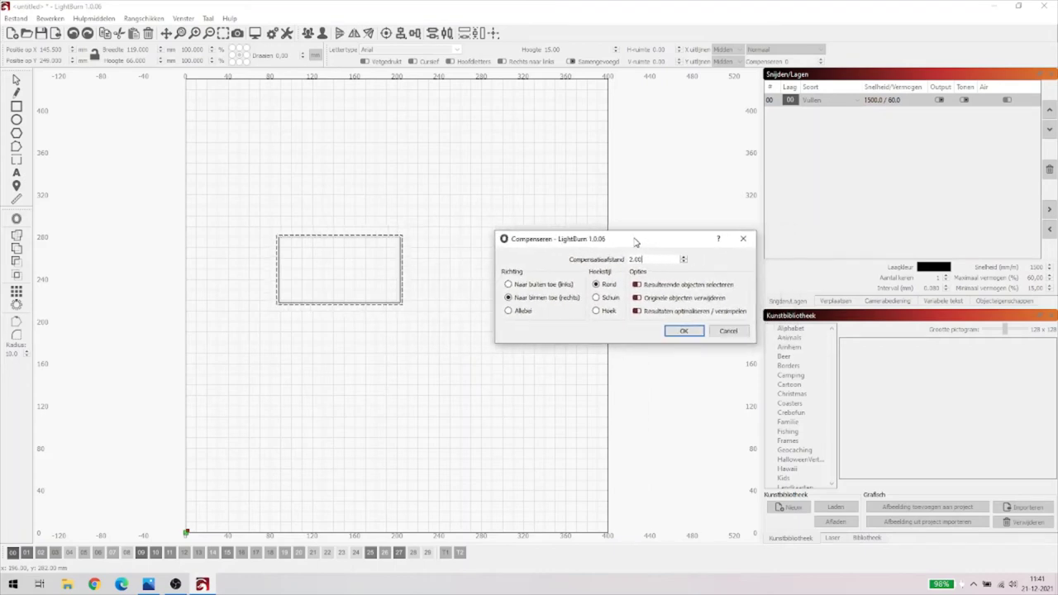
left_click(598, 298)
left_click(732, 331)
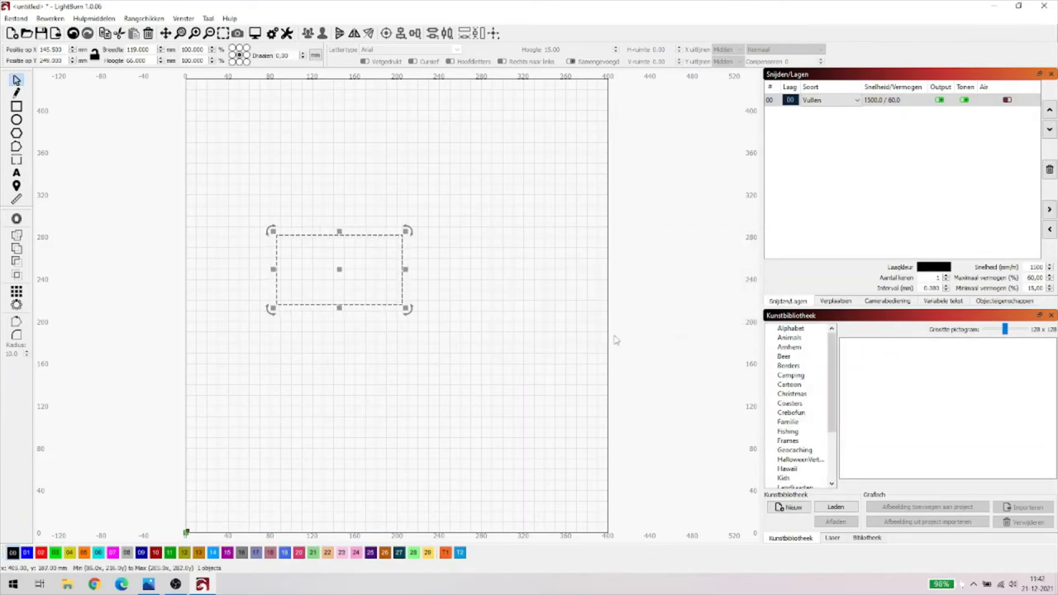
key("Delete")
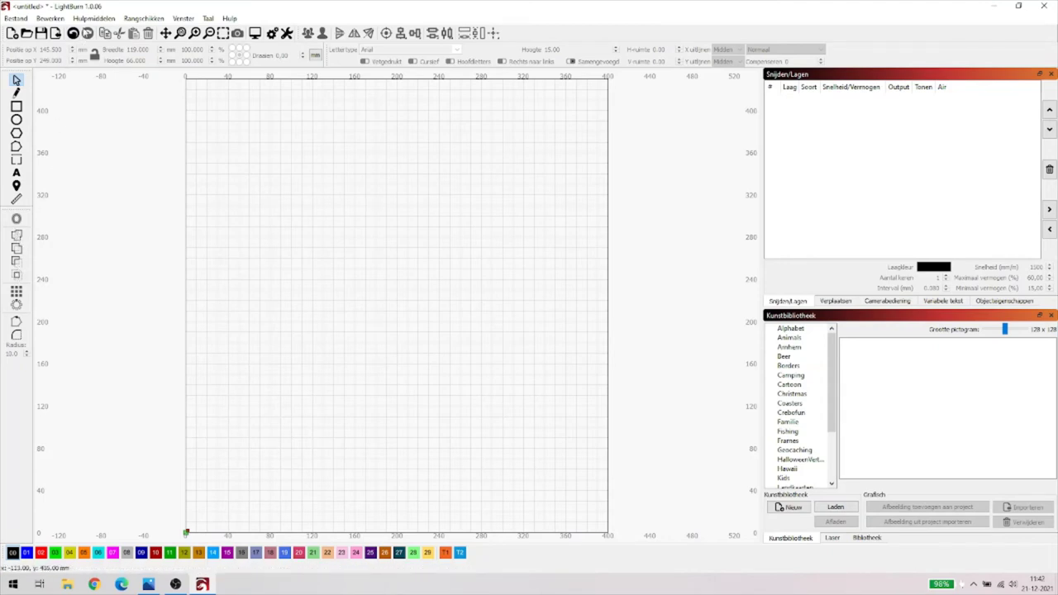
left_click(94, 18)
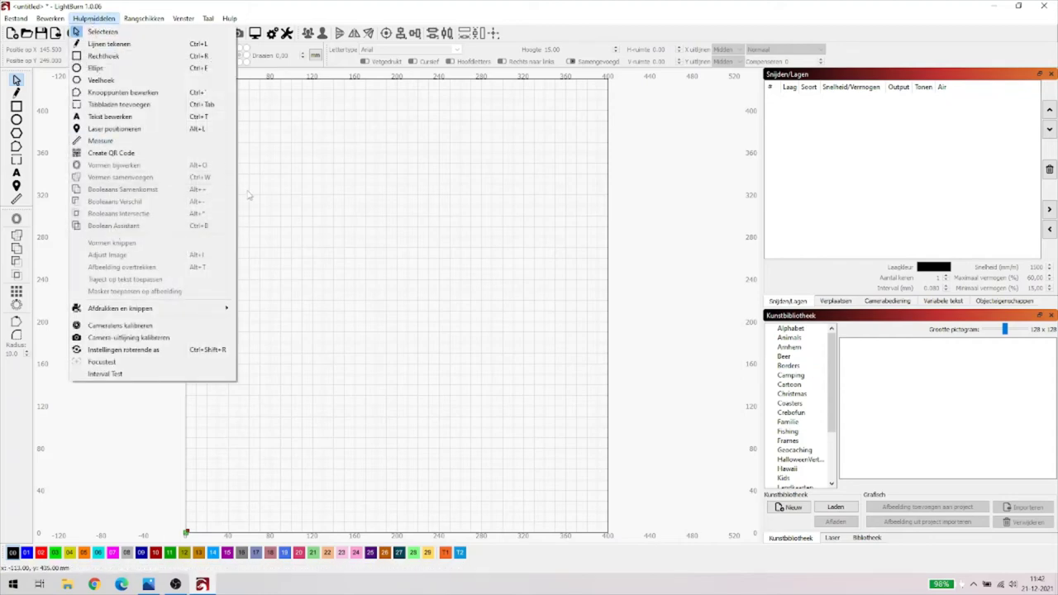
left_click(273, 205)
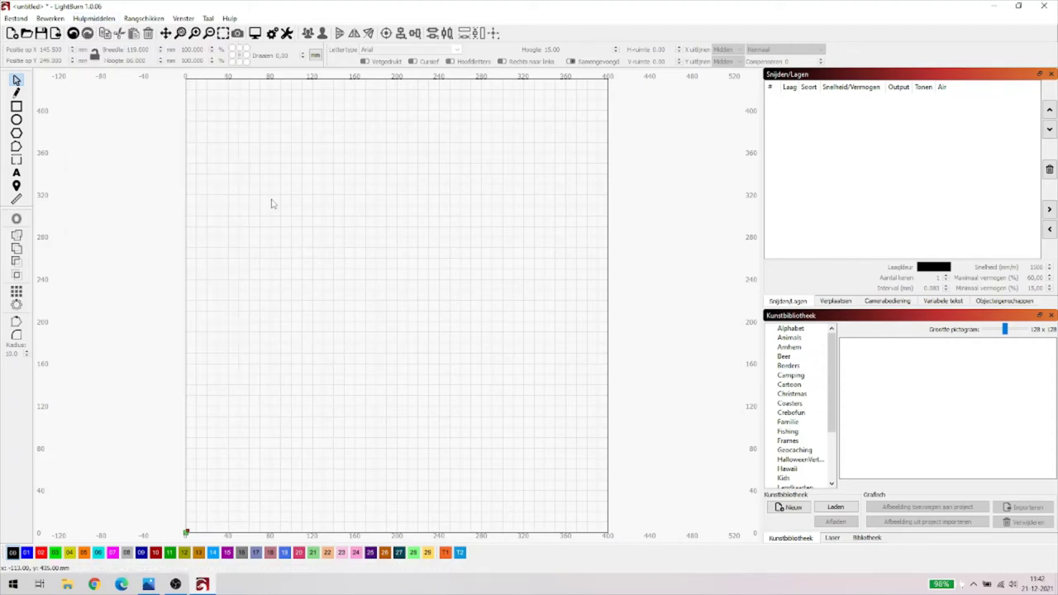
Draw a rectangle of about 84 × 72 mm and an ellipse of about 107 × 75 mm overlapping its lower-right corner
left_click(15, 106)
left_click_drag(281, 176, 370, 248)
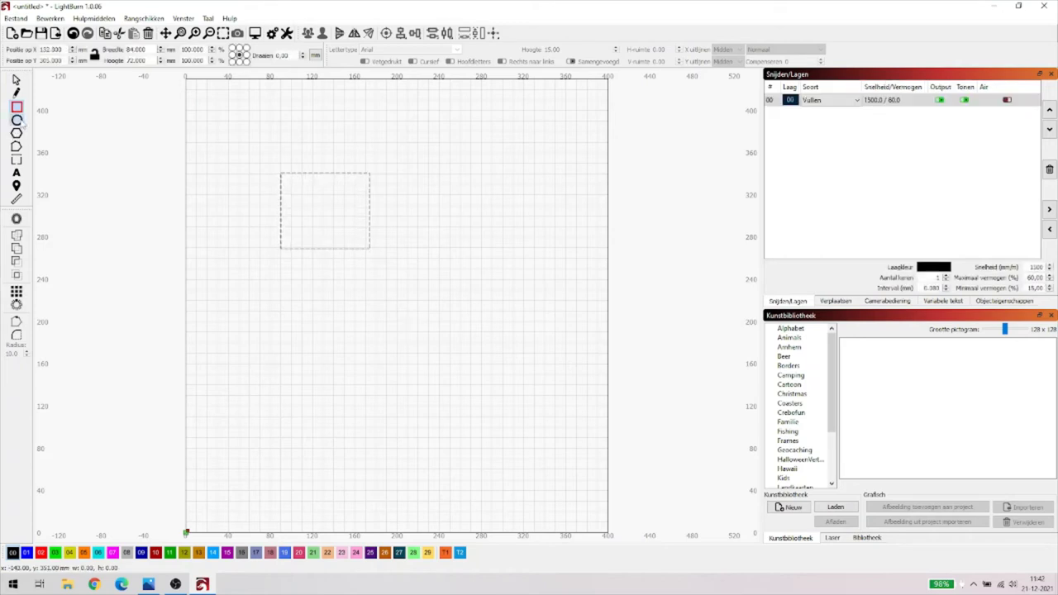
left_click(16, 120)
left_click_drag(339, 221, 451, 299)
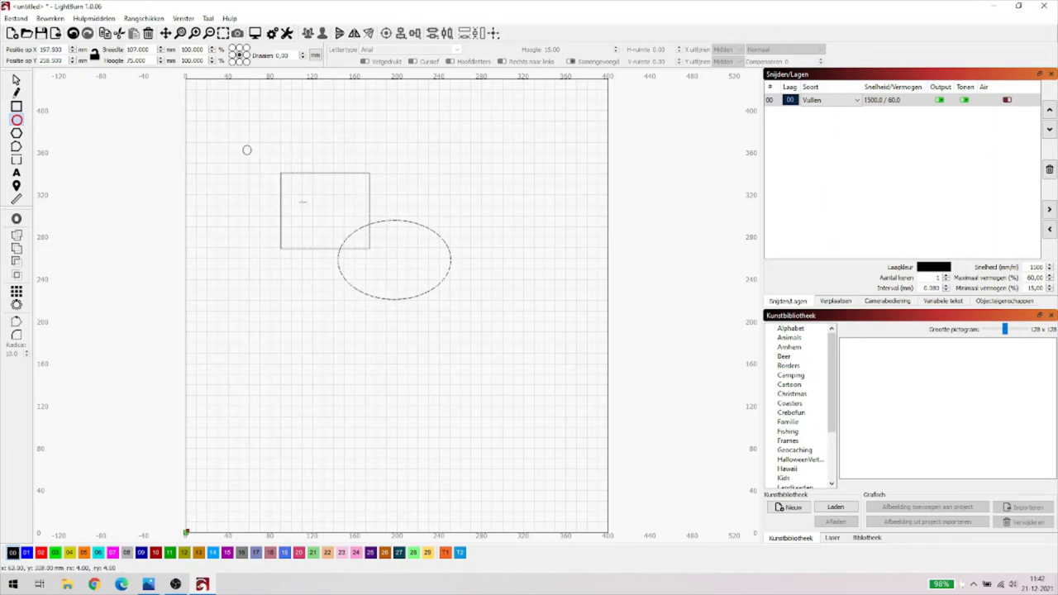
left_click_drag(244, 146, 265, 225)
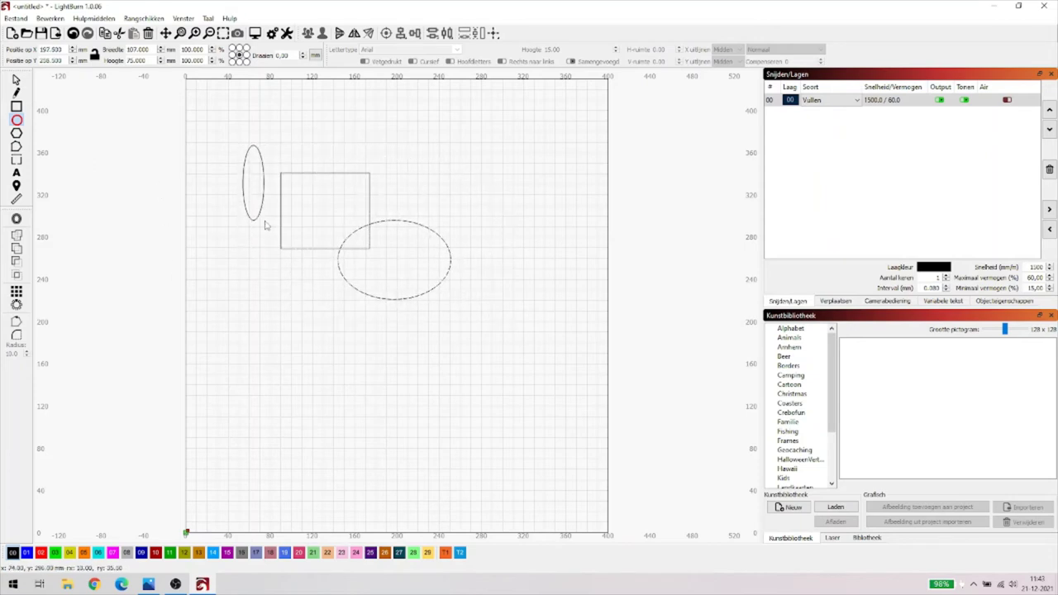
key("Delete")
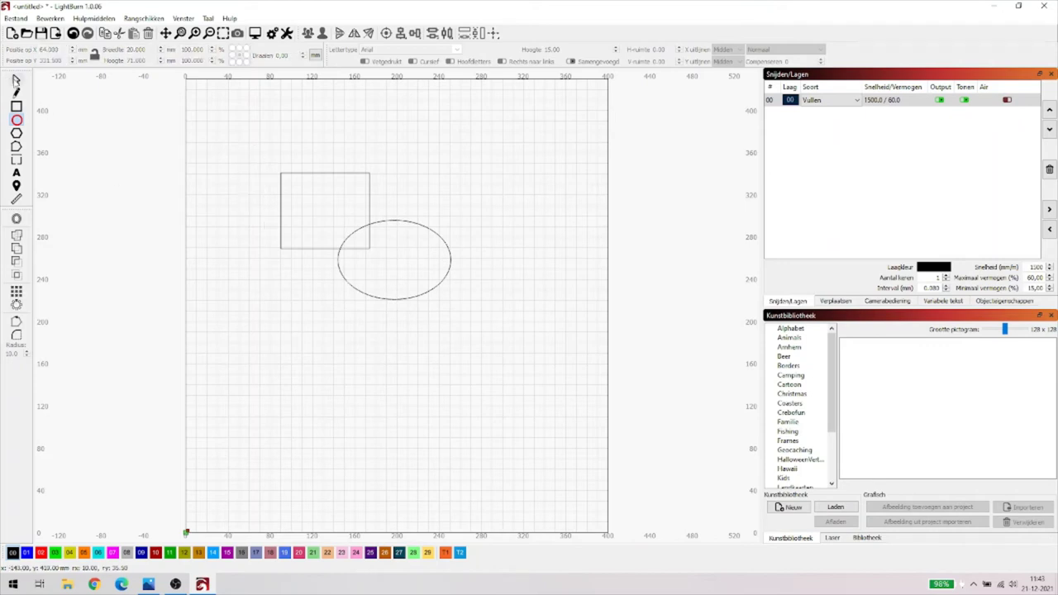
Preview the union, intersection and both differences of the rectangle and ellipse in the Boolean Assistant, and leave it without applying one
left_click(16, 79)
left_click_drag(215, 126, 494, 336)
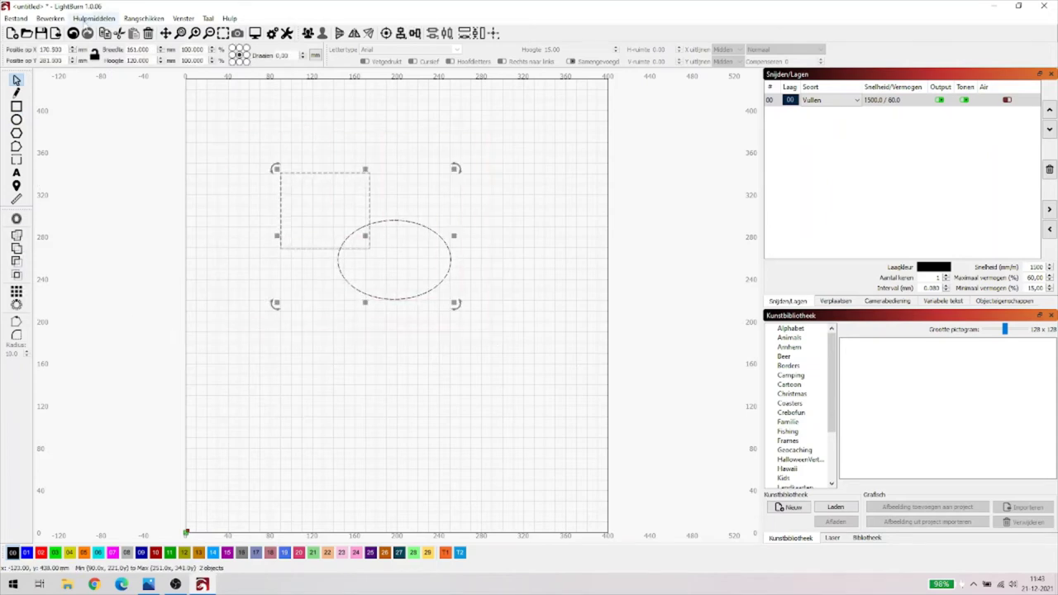
left_click(87, 19)
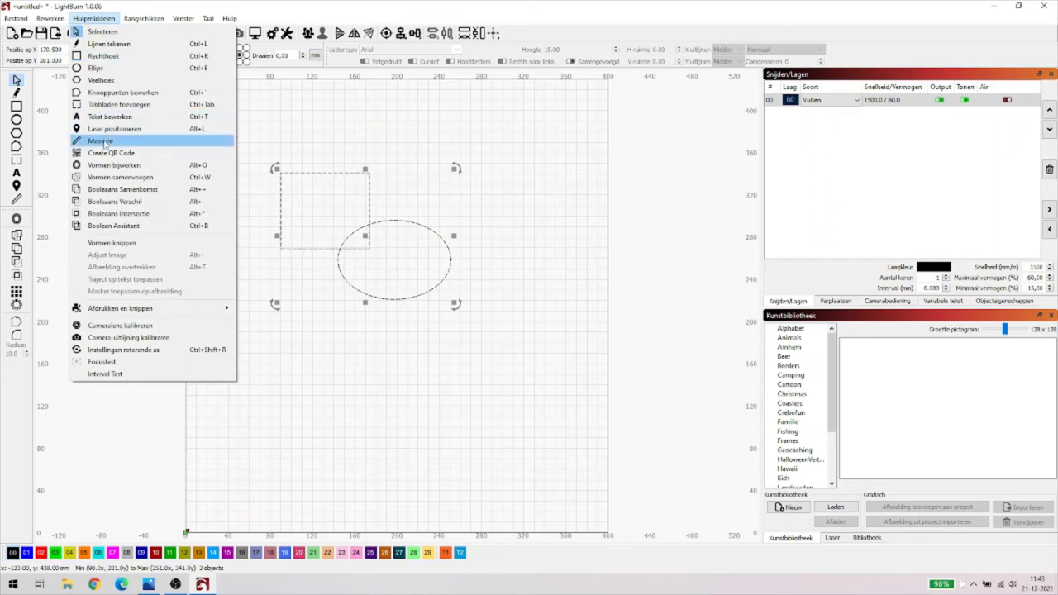
left_click(106, 227)
left_click(172, 290)
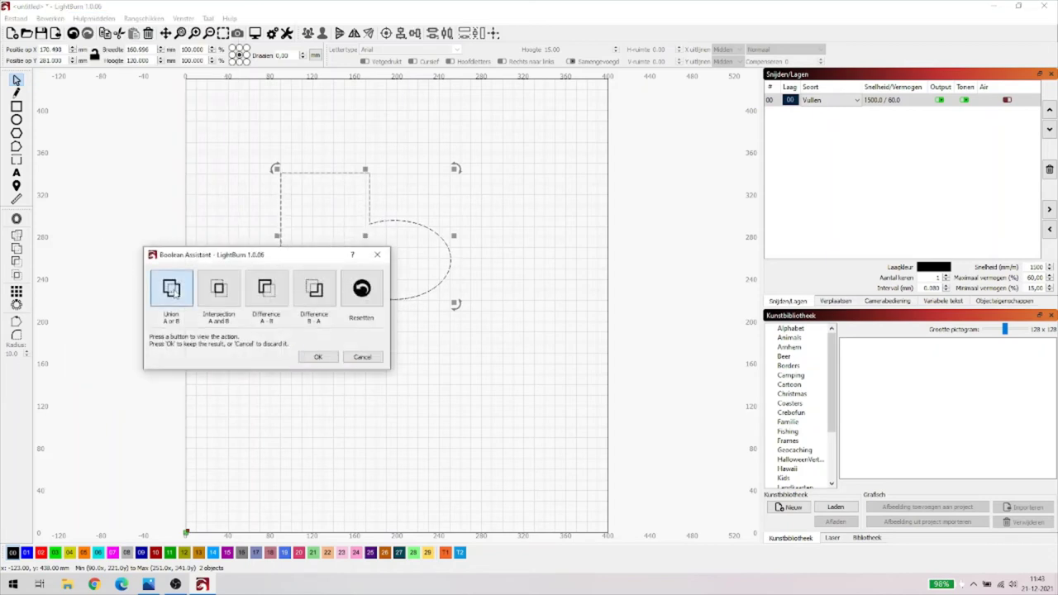
left_click(227, 289)
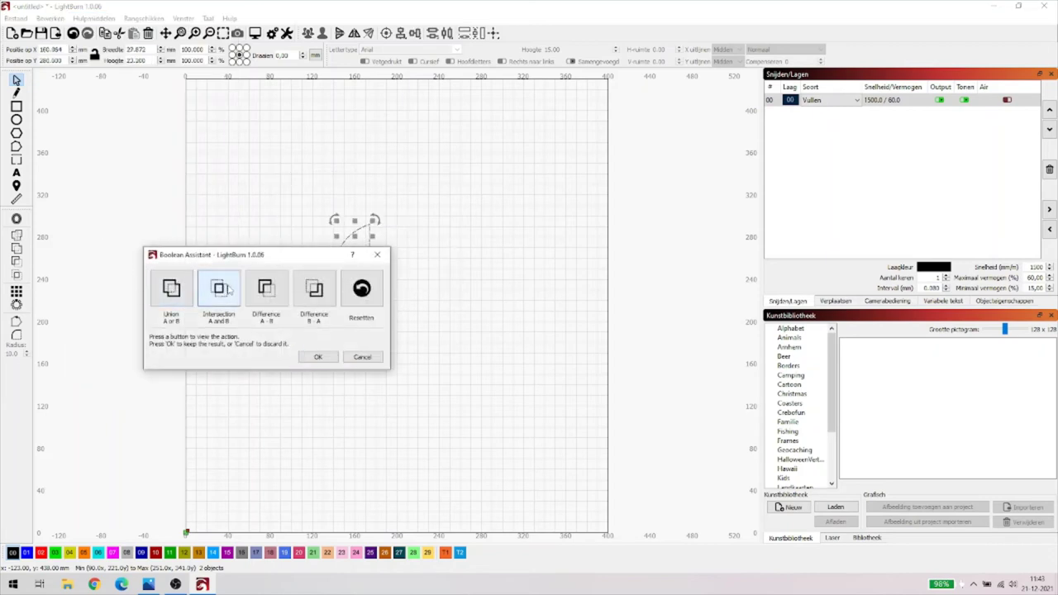
left_click(273, 286)
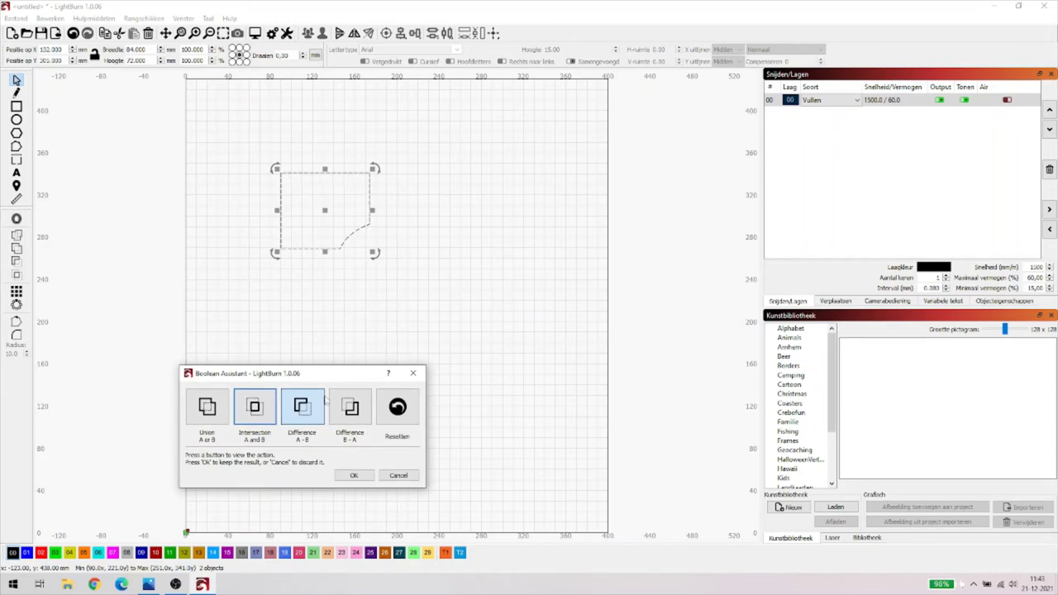
left_click(350, 406)
left_click(271, 409)
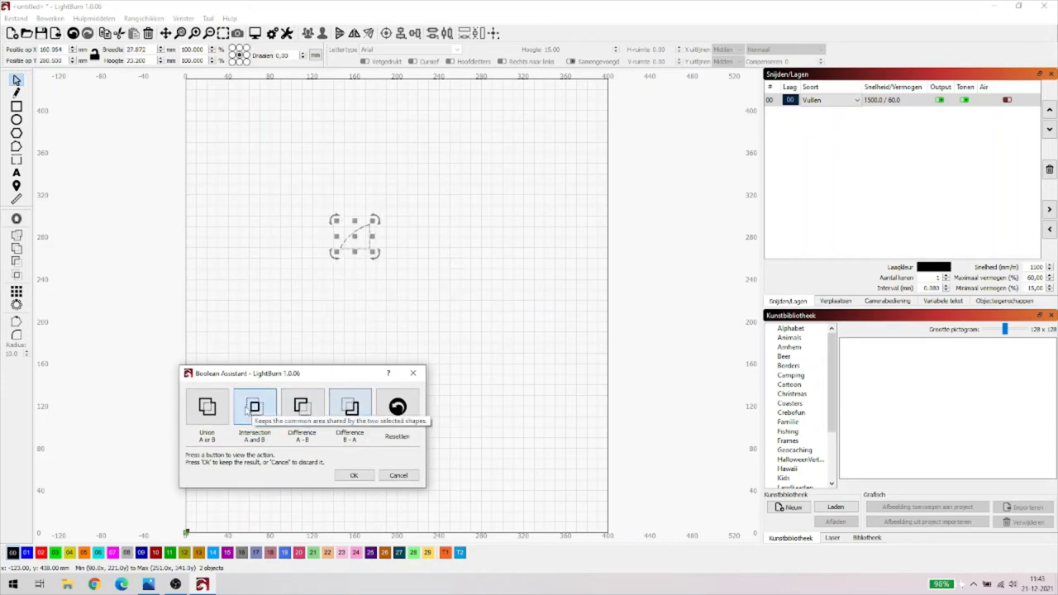
left_click(208, 407)
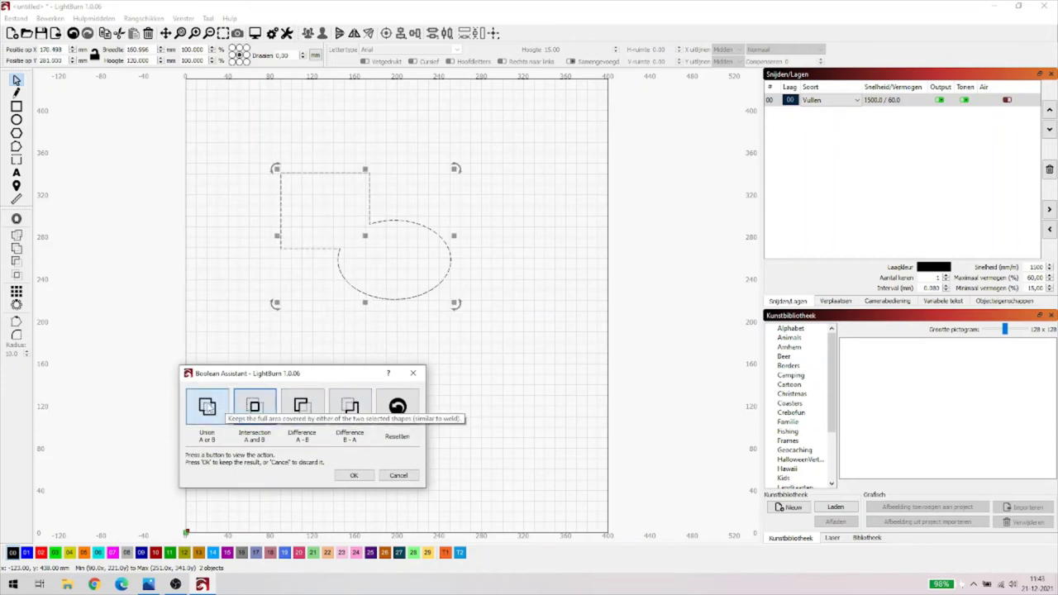
left_click(413, 373)
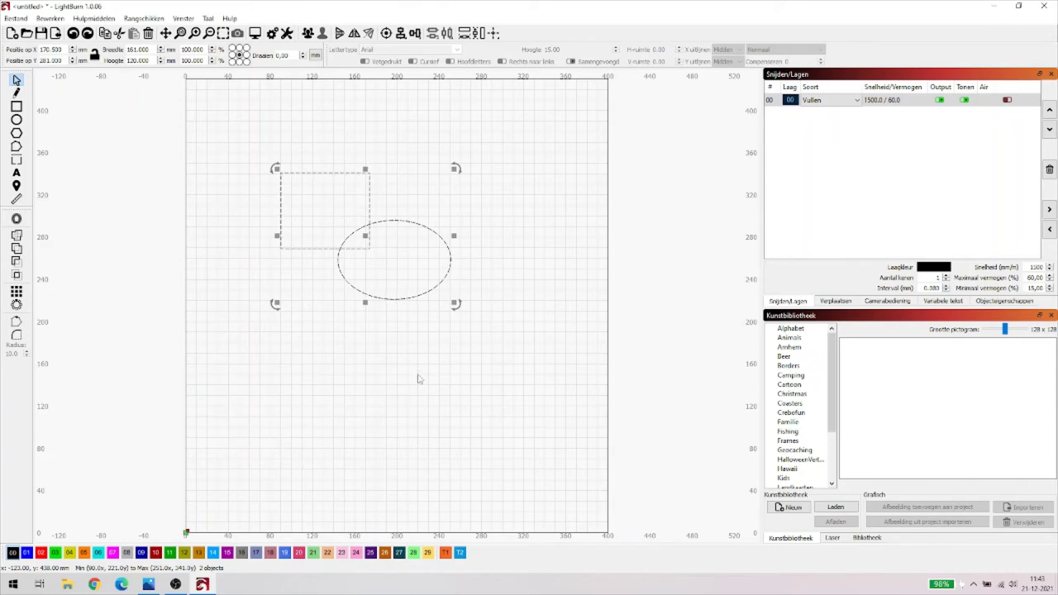
Try Weld, Boolean union and Boolean difference in turn on the rectangle and ellipse, undoing each one
left_click(18, 238)
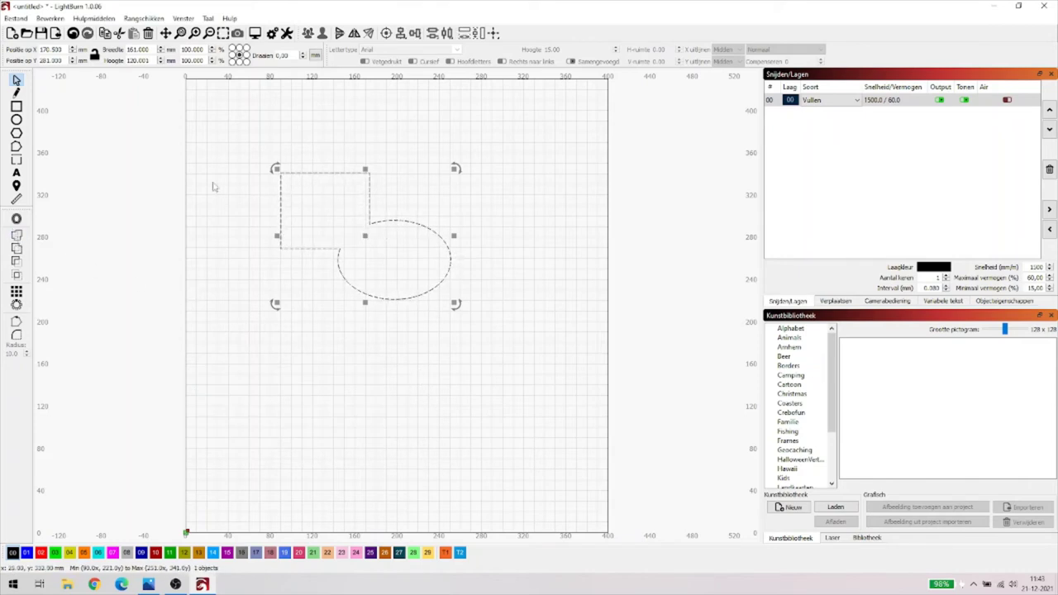
left_click(73, 33)
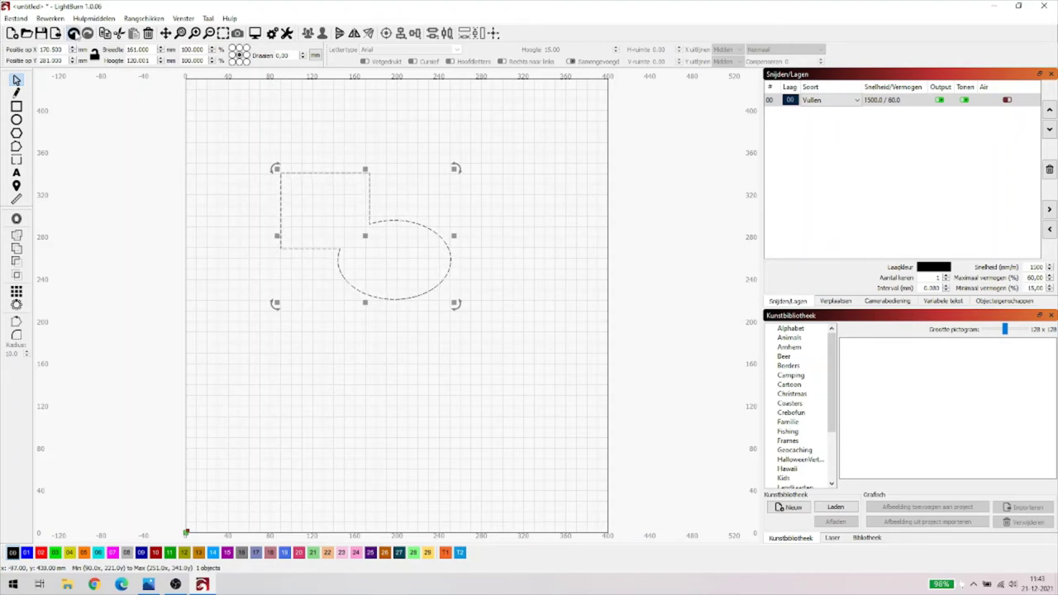
left_click(16, 248)
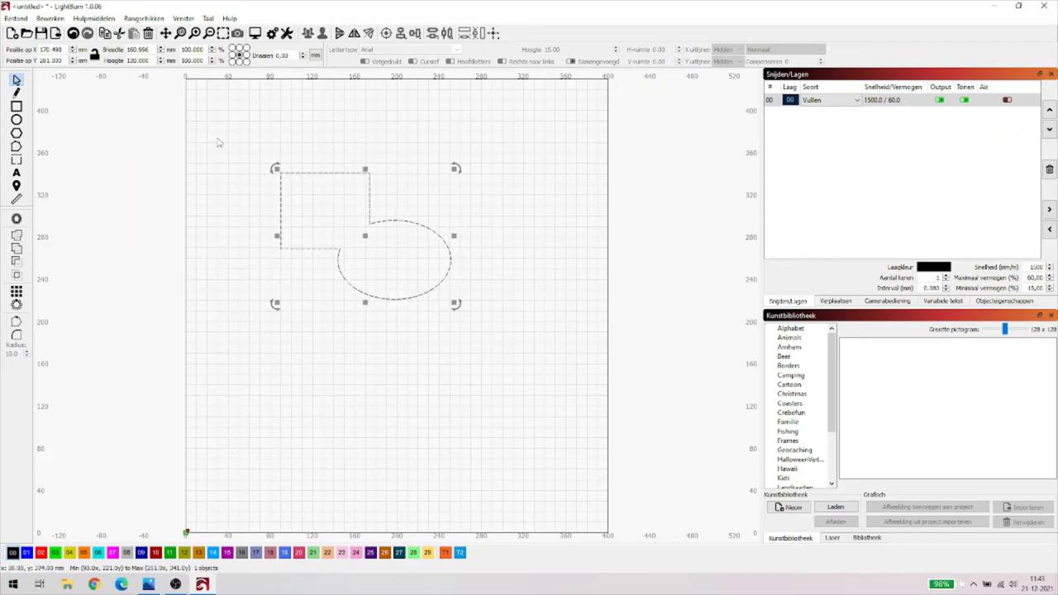
left_click(73, 33)
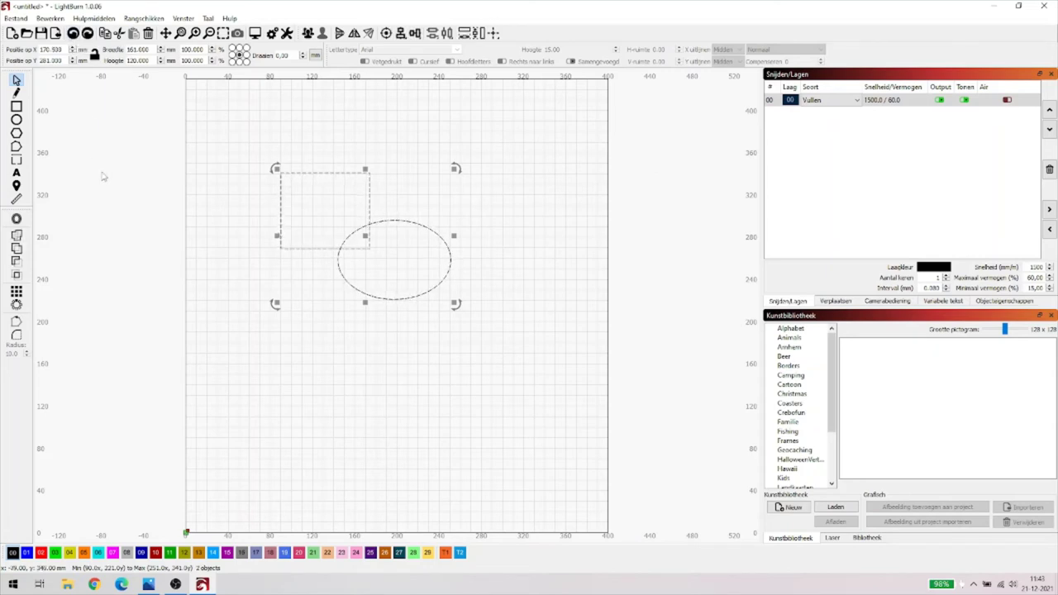
left_click(16, 261)
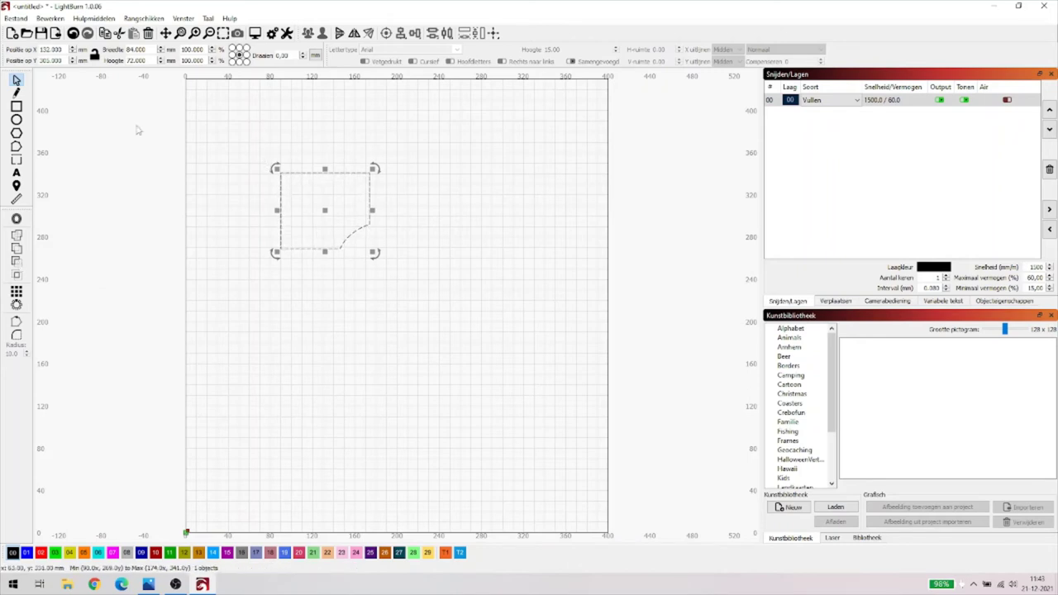
key("ctrl+z")
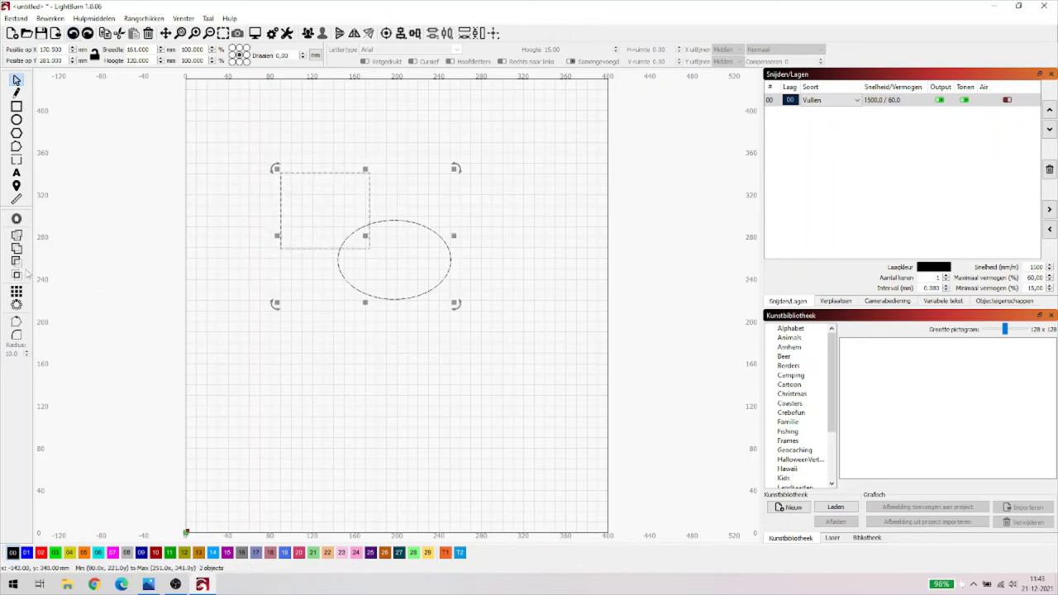
Apply a Boolean intersection to the rectangle and ellipse, and delete the resulting shape
left_click(17, 275)
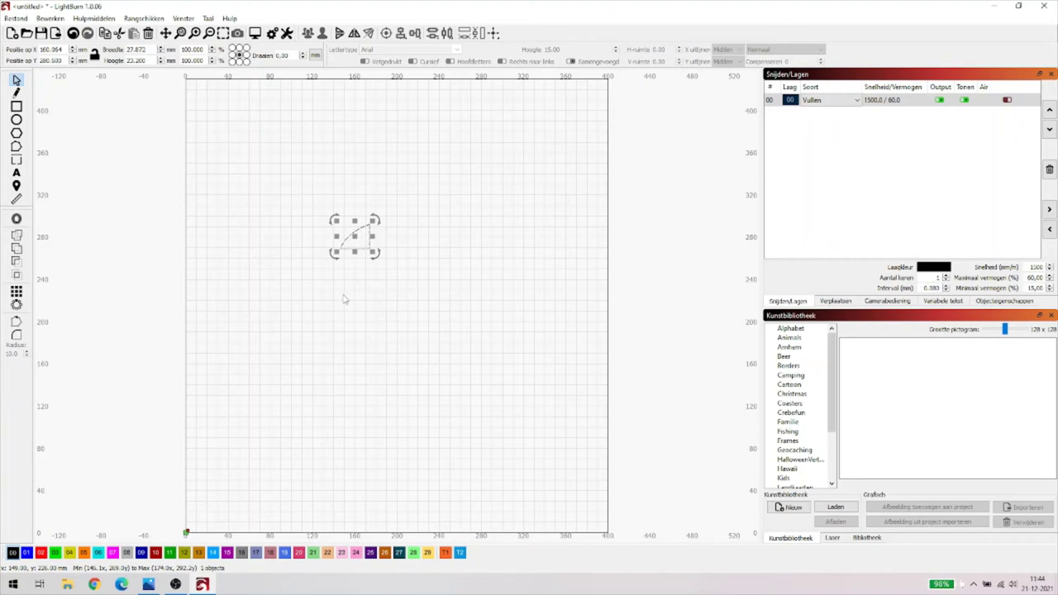
key("Delete")
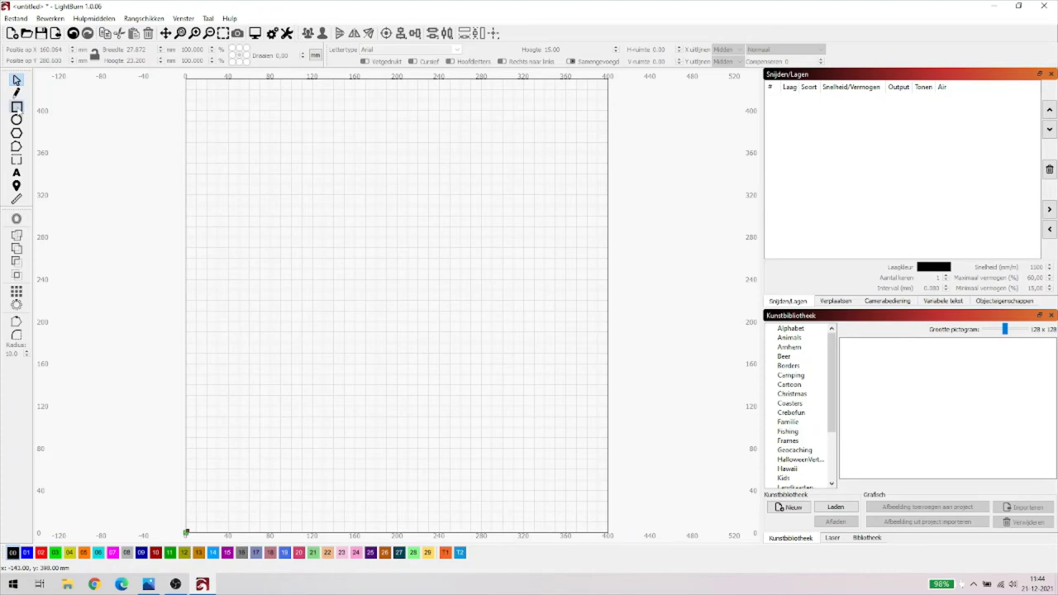
Draw a square of about 148 × 148 mm in the middle of the work area
left_click(17, 106)
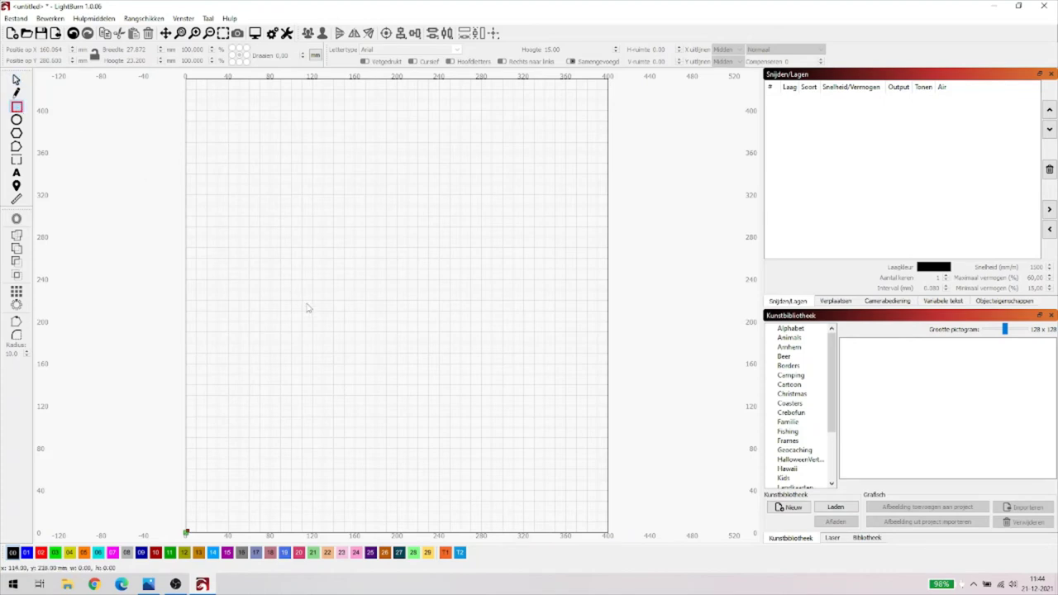
left_click_drag(306, 302, 433, 229)
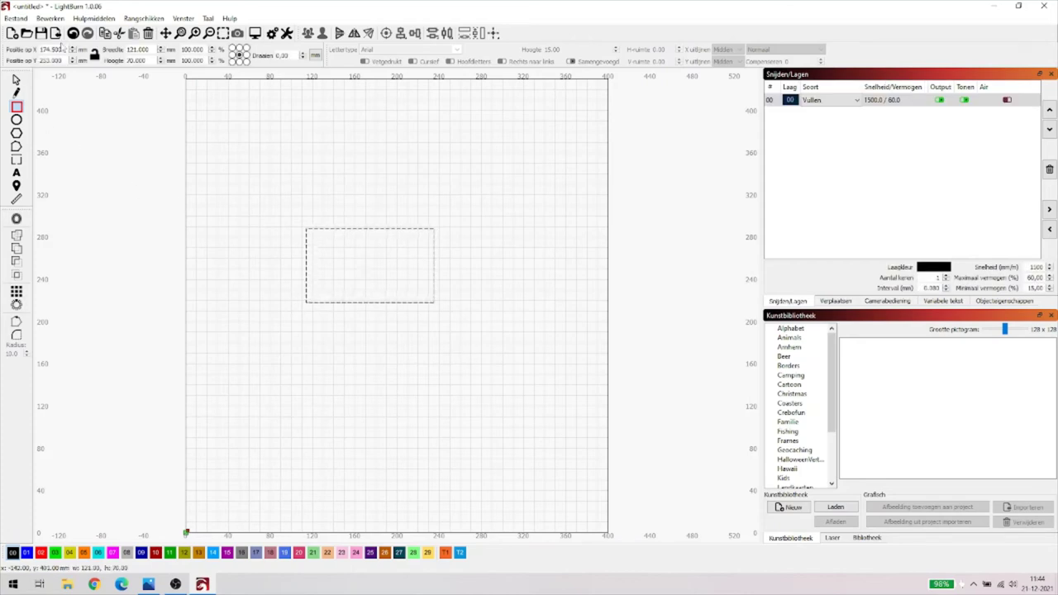
left_click(73, 33)
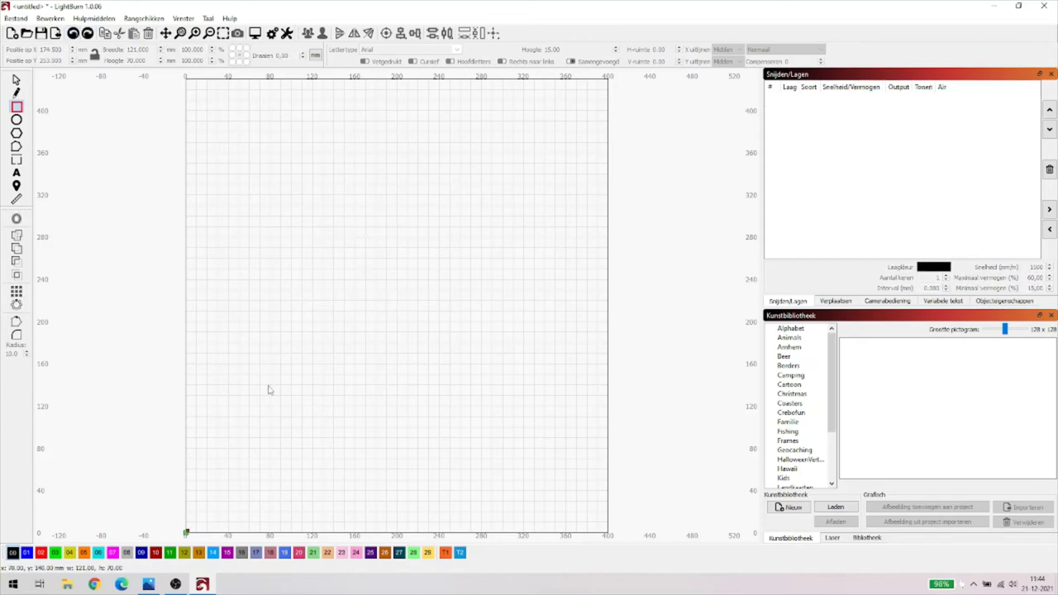
left_click_drag(268, 385, 426, 298)
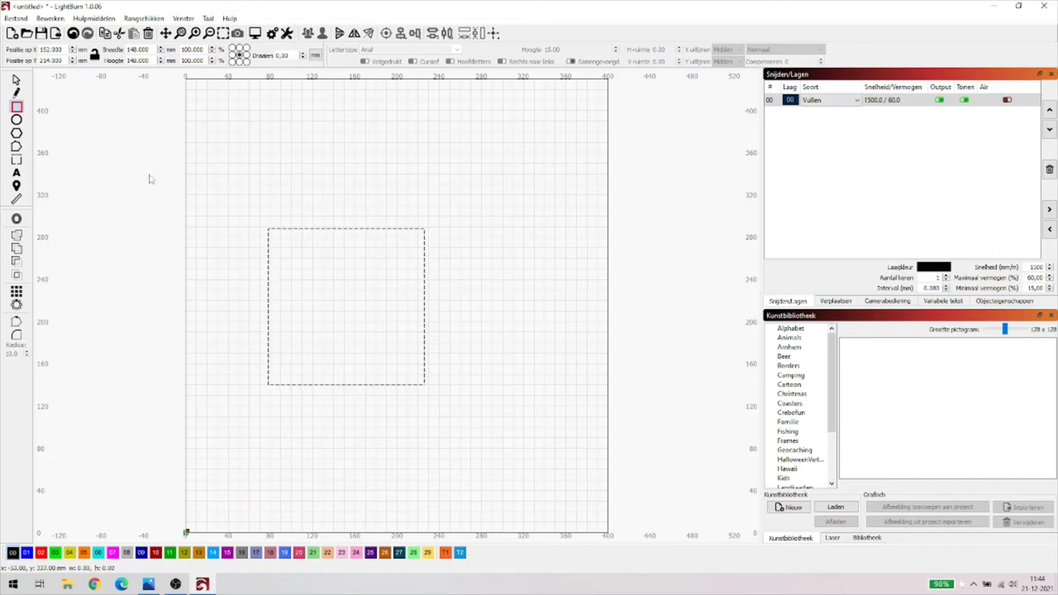
Draw ellipses centred on the square's upper corners, about 114 × 98 mm at the right corner and 110 × 100 mm at the left
left_click(17, 122)
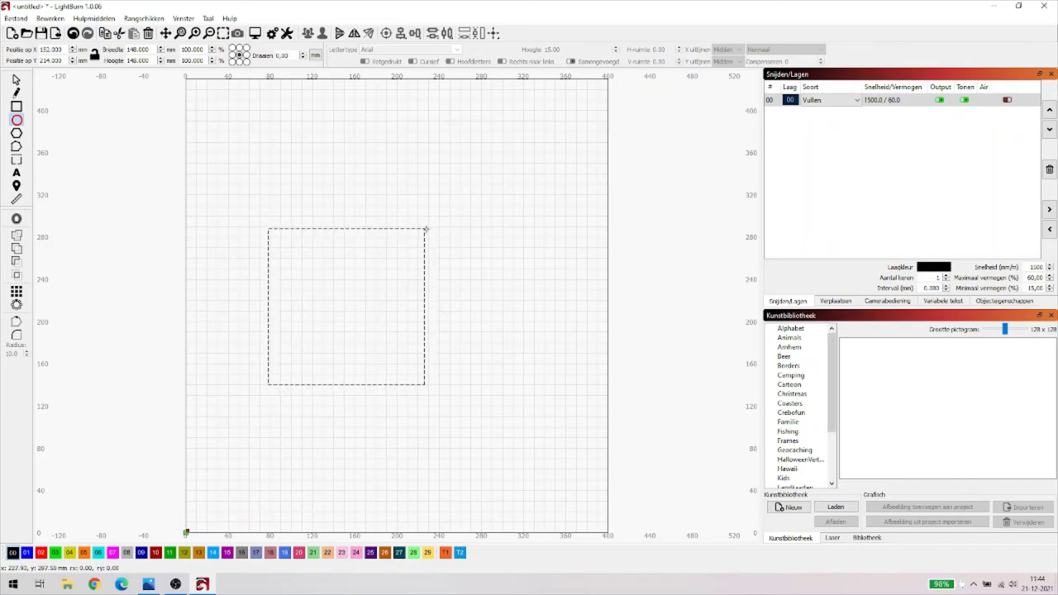
left_click_drag(414, 241, 366, 285)
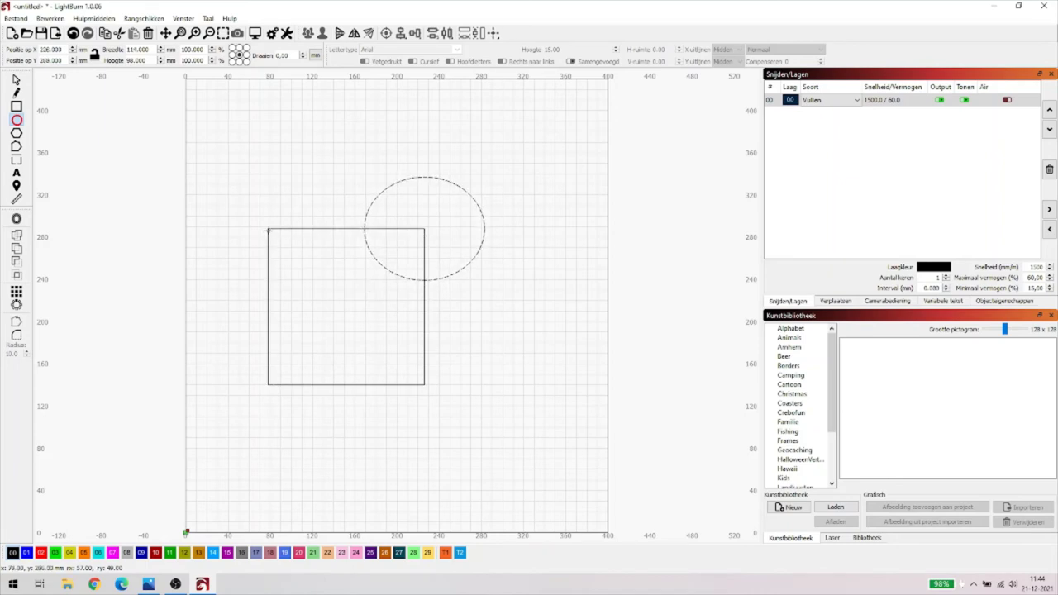
left_click_drag(268, 230, 343, 287)
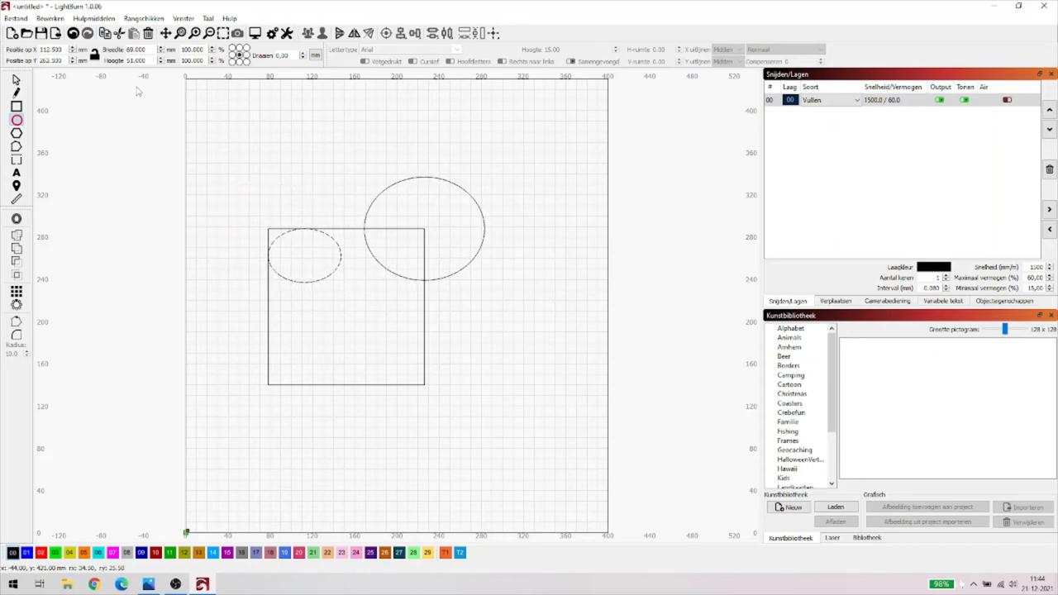
left_click(73, 33)
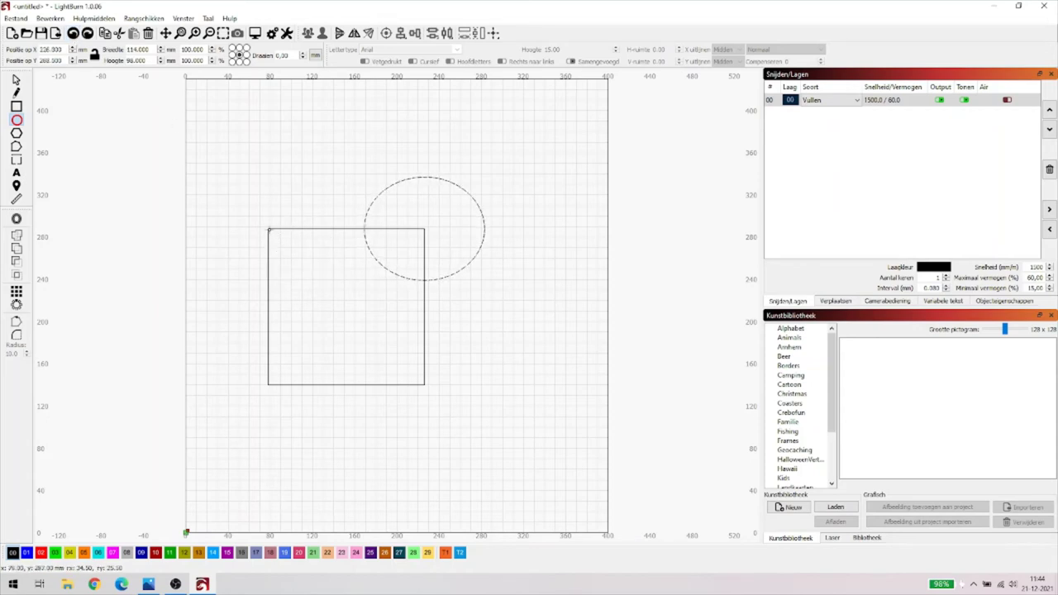
left_click_drag(268, 229, 328, 286)
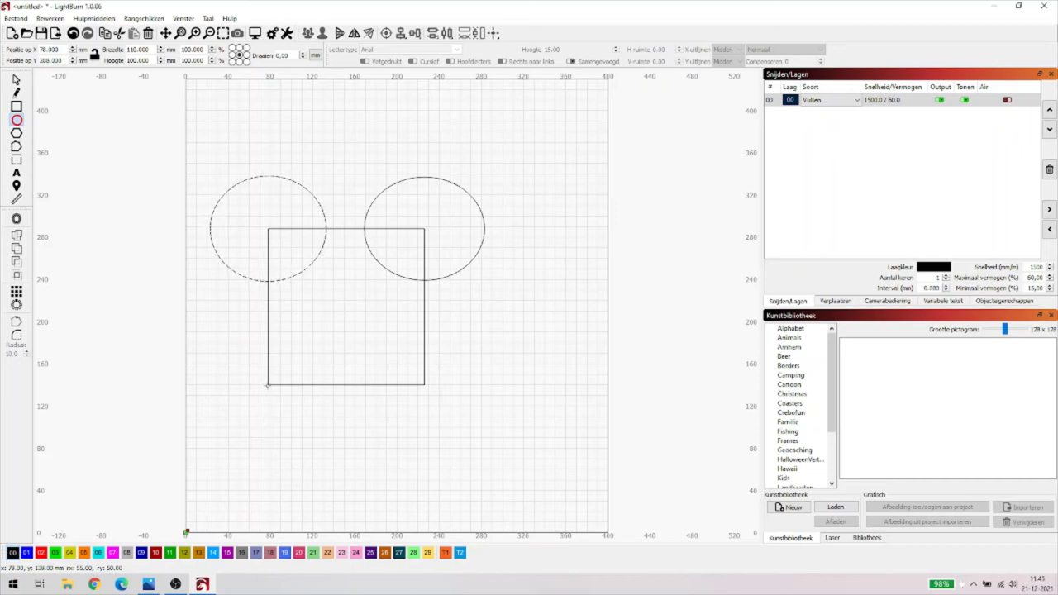
Try an ellipse of about 52 × 48 mm and a circle of about 36 mm inside the square's lower-left corner, deleting each
left_click_drag(267, 385, 324, 335)
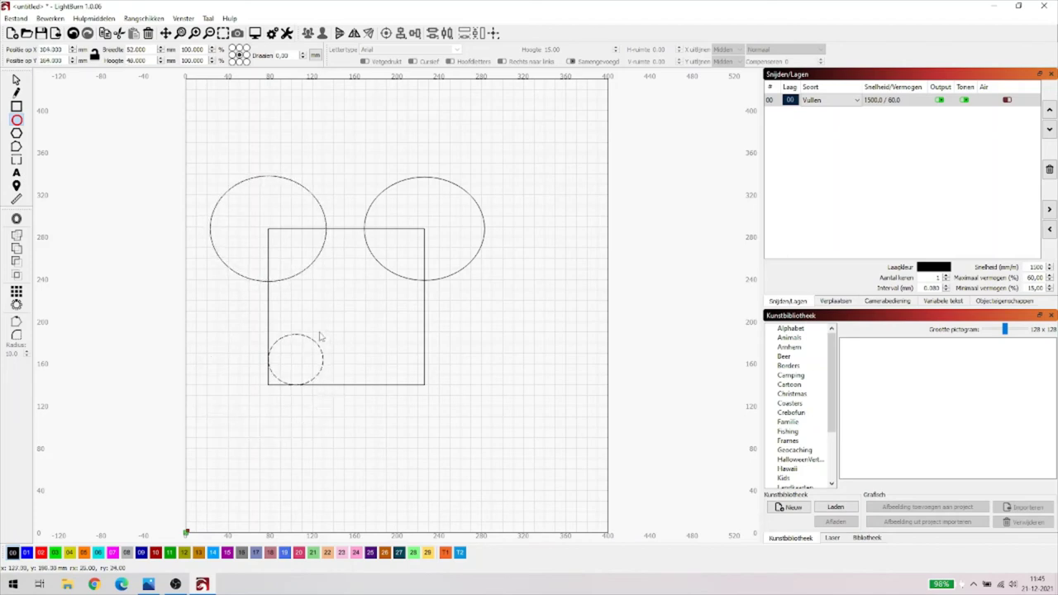
key("Delete")
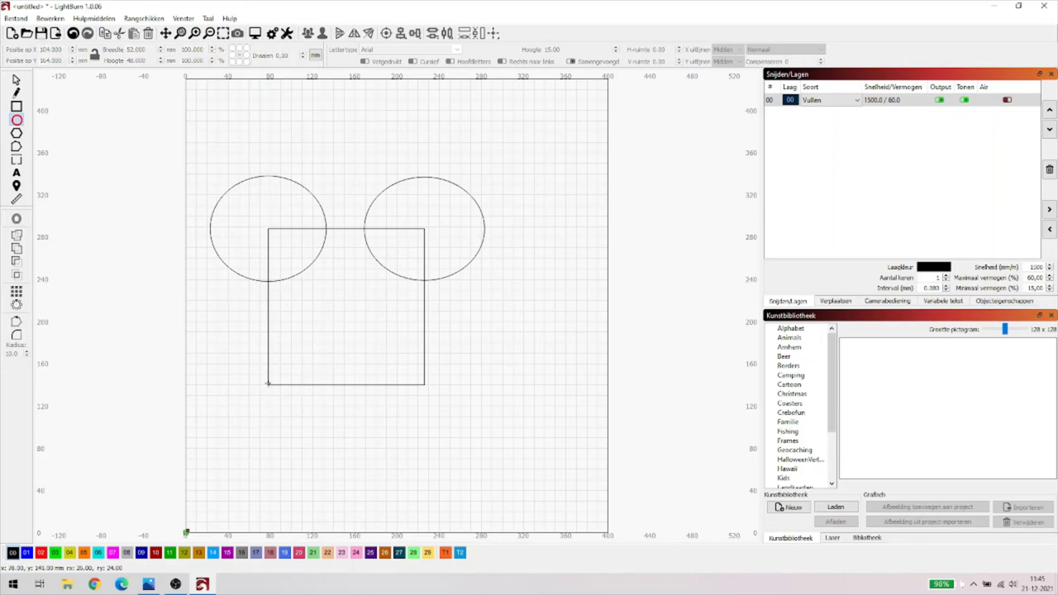
left_click_drag(267, 383, 308, 363)
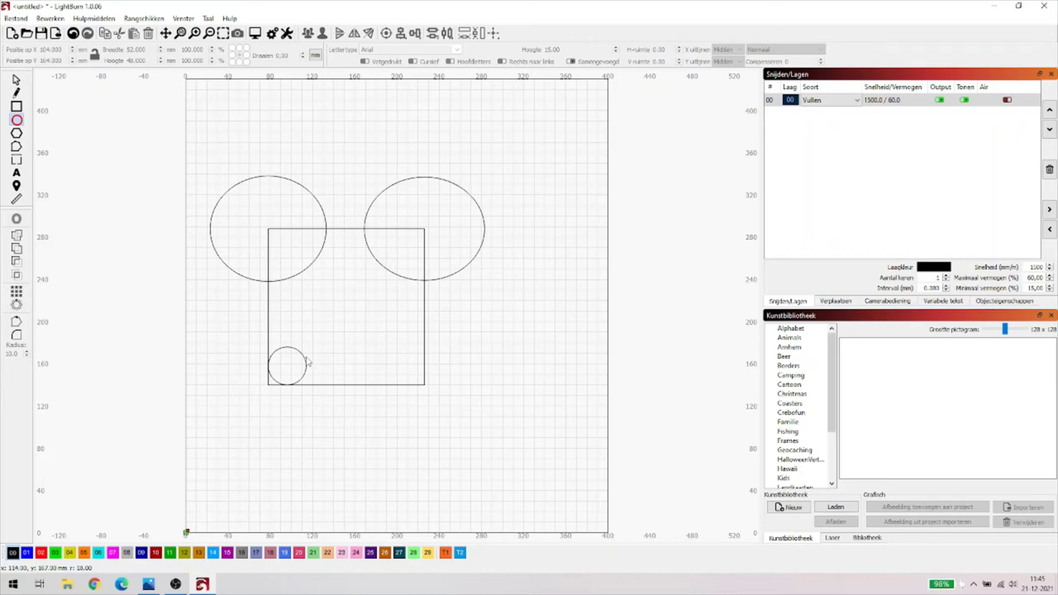
left_click_drag(308, 361, 308, 361)
key("Delete")
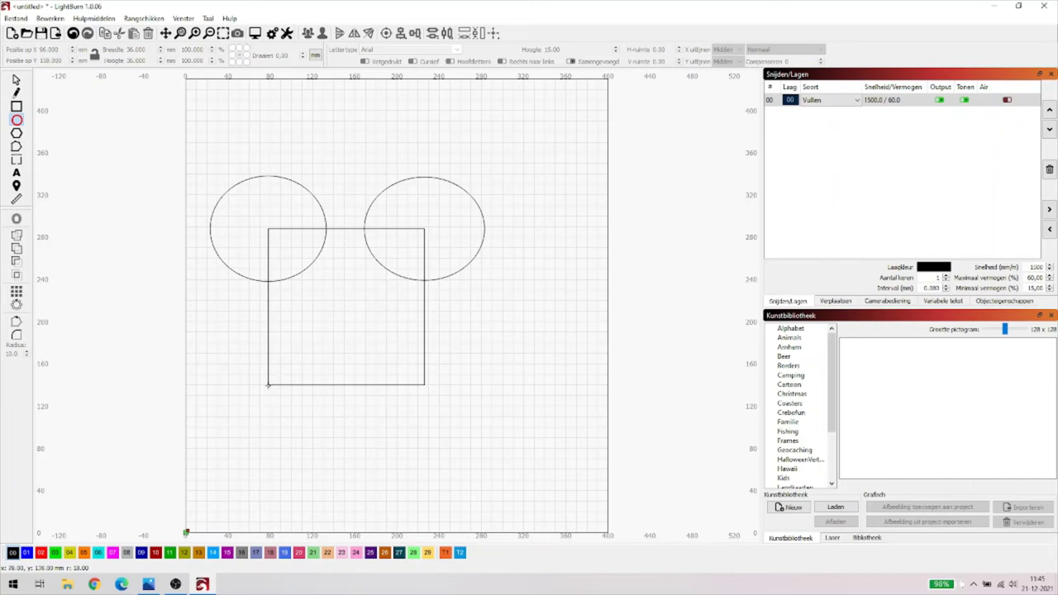
Draw a circle of about 50 mm inside the square's lower-left corner and an ellipse of about 34 × 46 mm inside its lower-right corner
left_click_drag(268, 385, 323, 361)
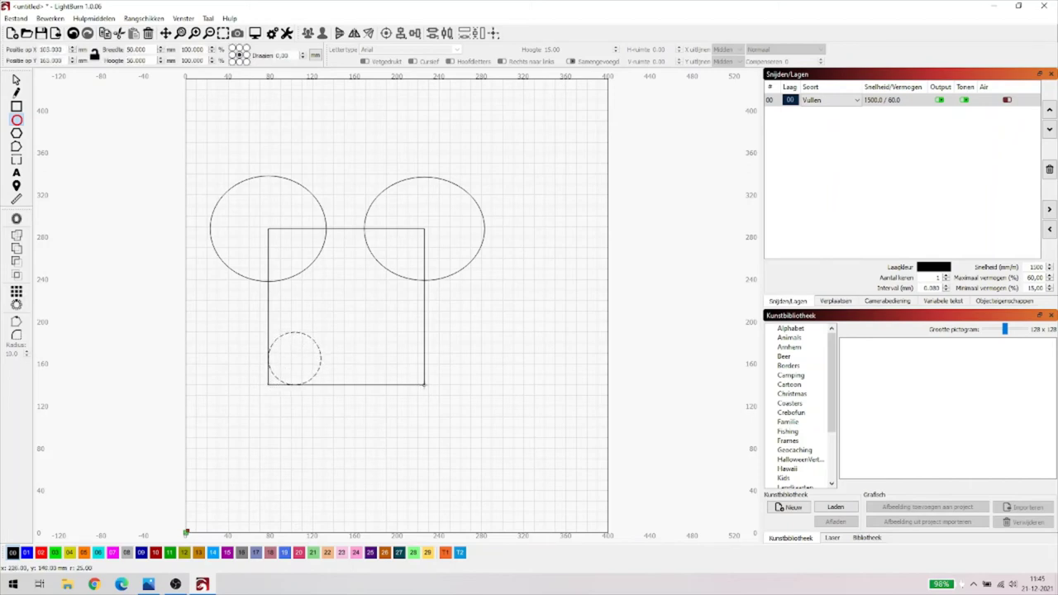
left_click_drag(424, 385, 389, 336)
left_click_drag(523, 415, 346, 335)
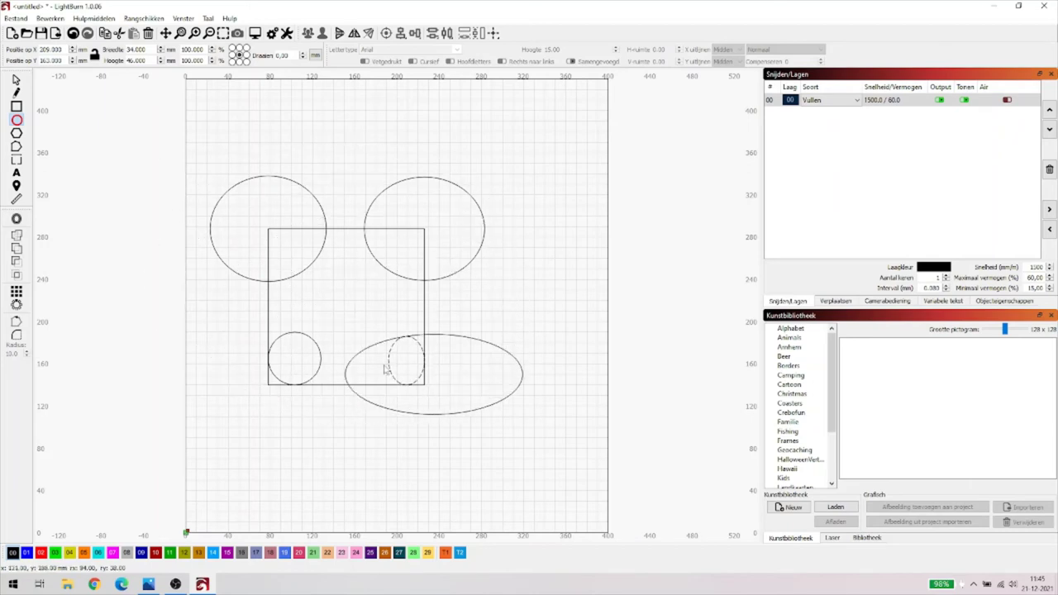
left_click_drag(385, 369, 409, 389)
key("Escape")
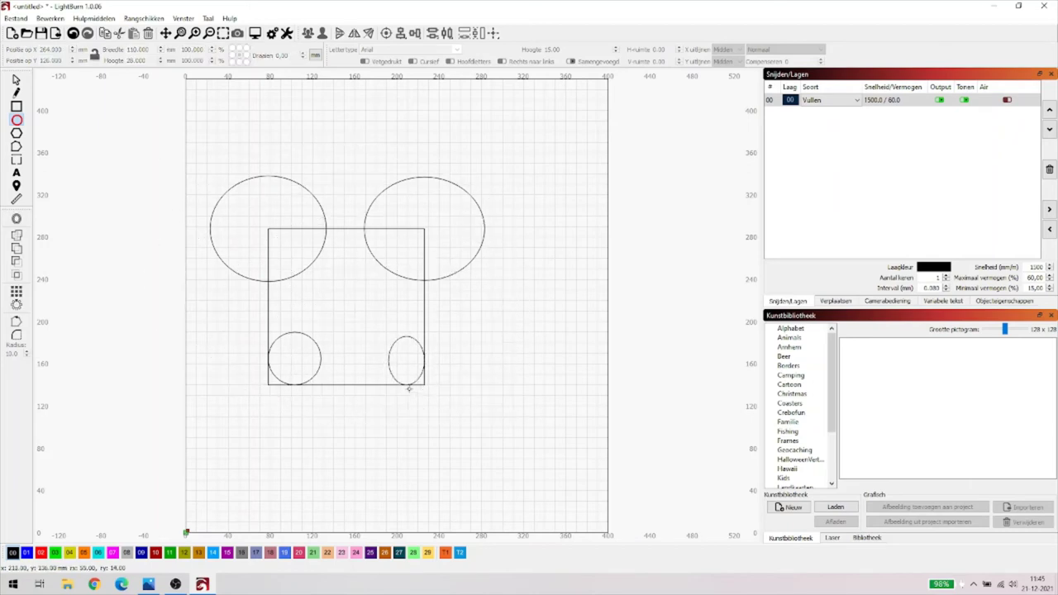
Delete the four circles and ellipses at the square's corners, keeping only the square
left_click(15, 80)
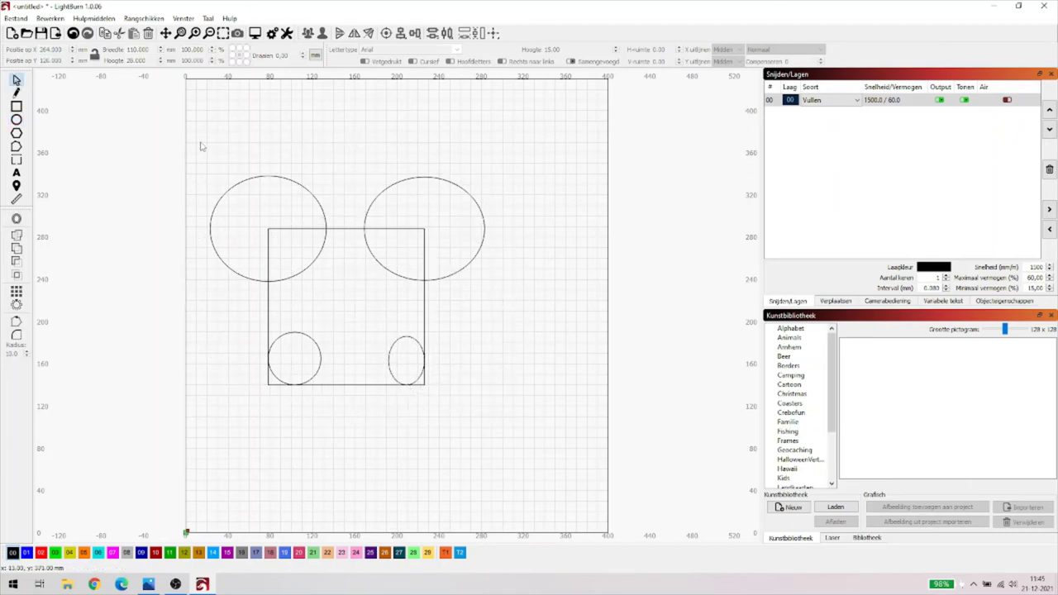
left_click_drag(201, 143, 513, 425)
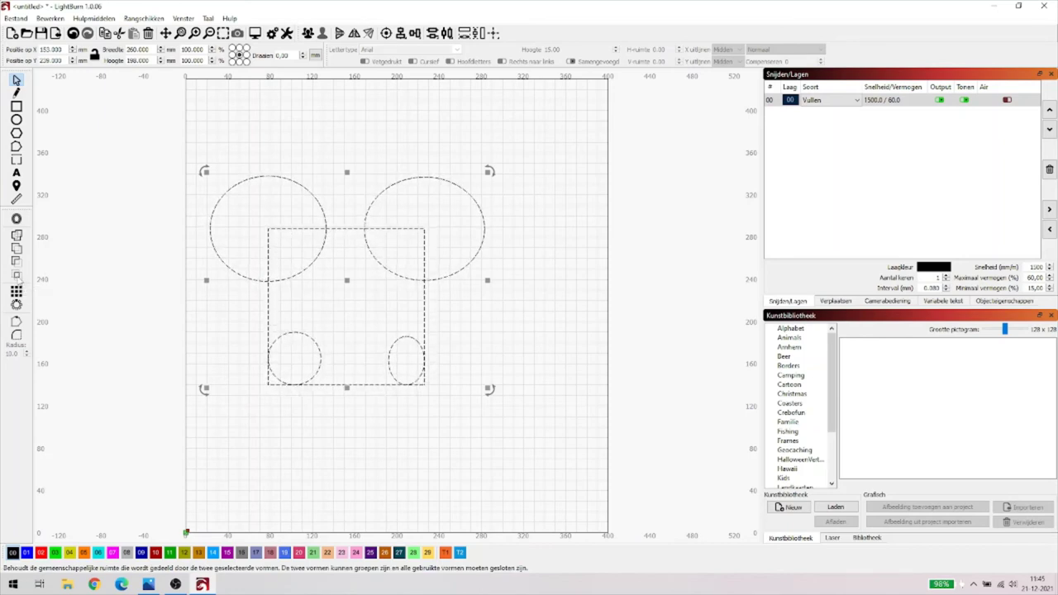
left_click(343, 484)
left_click_drag(208, 158, 344, 297)
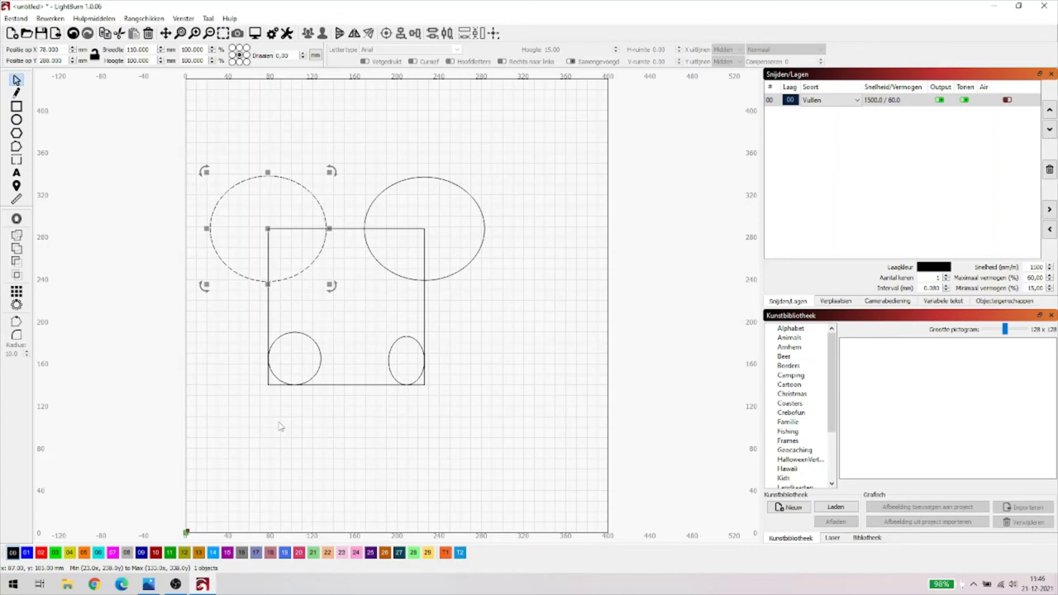
key("Delete")
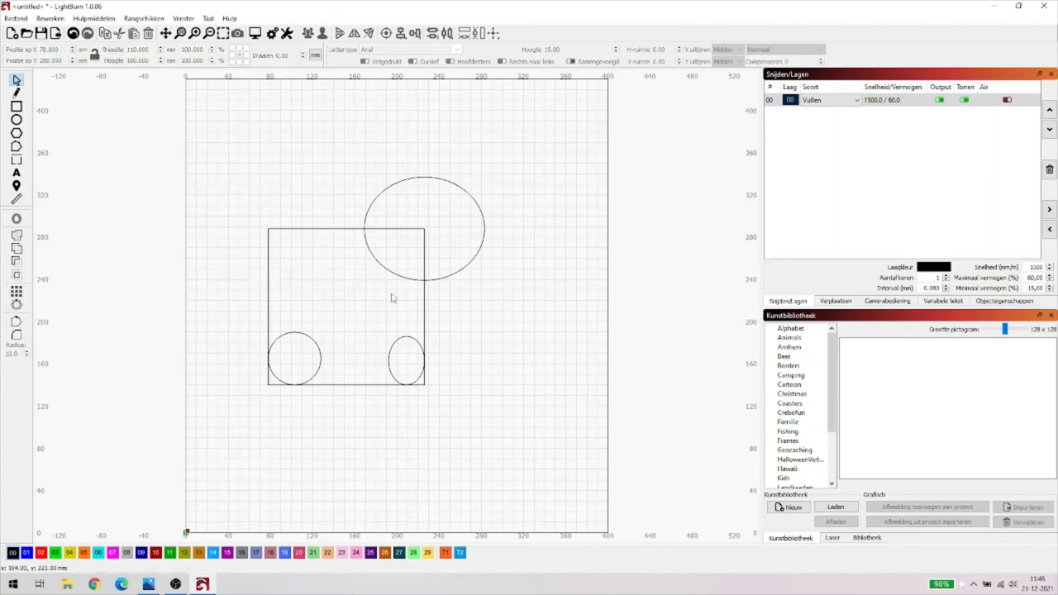
left_click(440, 211)
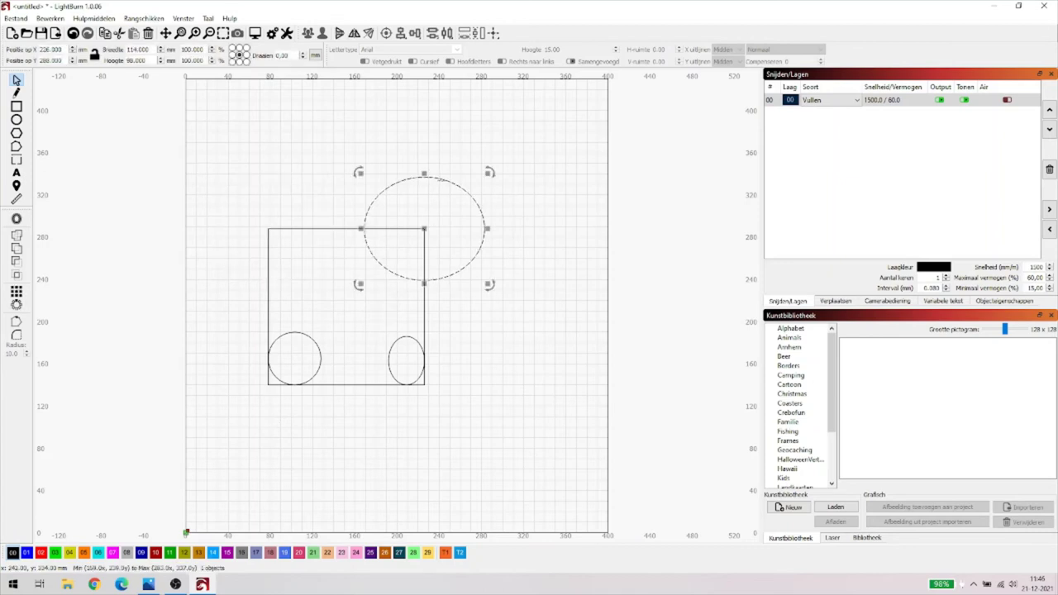
key("Delete")
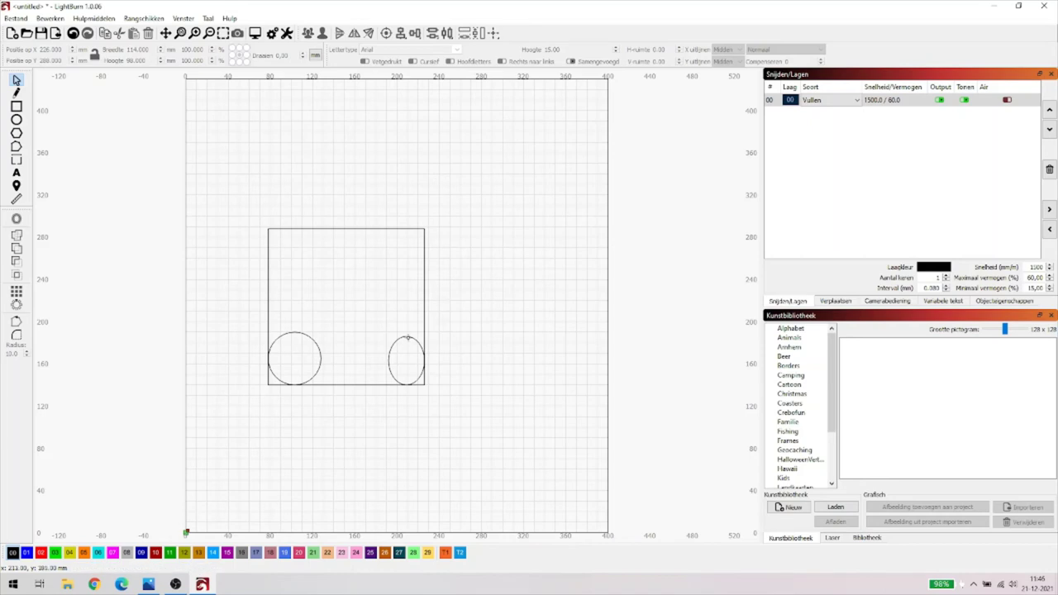
left_click(407, 337)
key("Delete")
left_click(316, 343)
key("Delete")
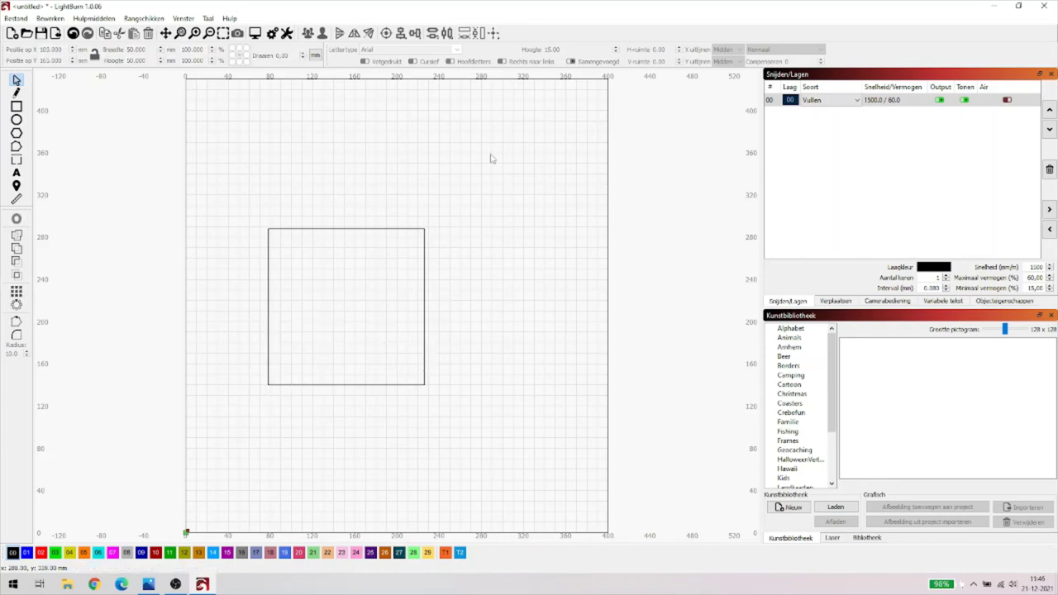
Draw a circle of about 61 mm, an ellipse of about 61 × 35 mm and a circle of about 68 mm beside the square
left_click(17, 120)
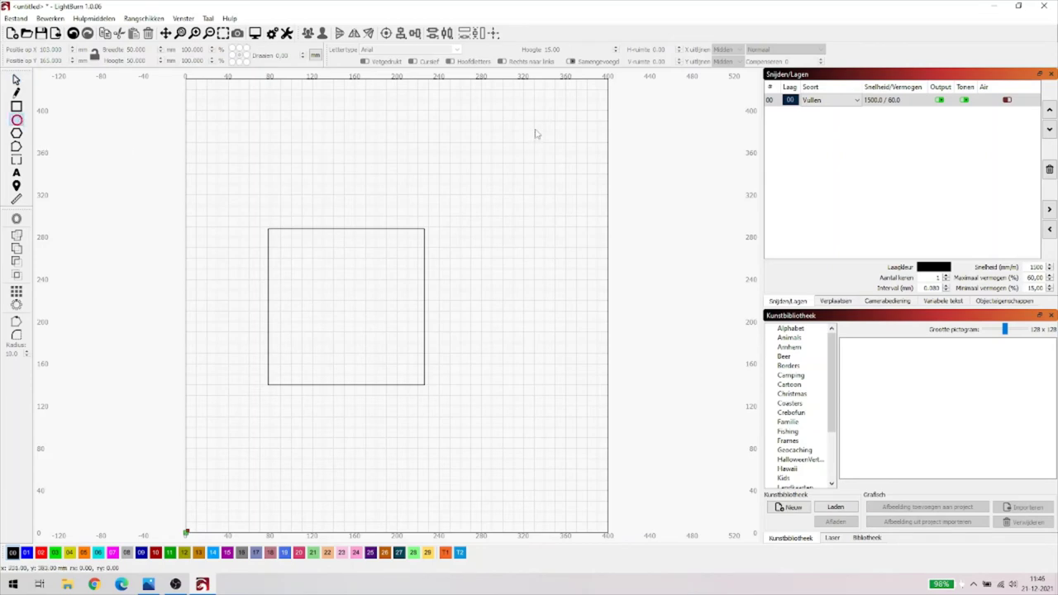
left_click_drag(535, 130, 600, 193)
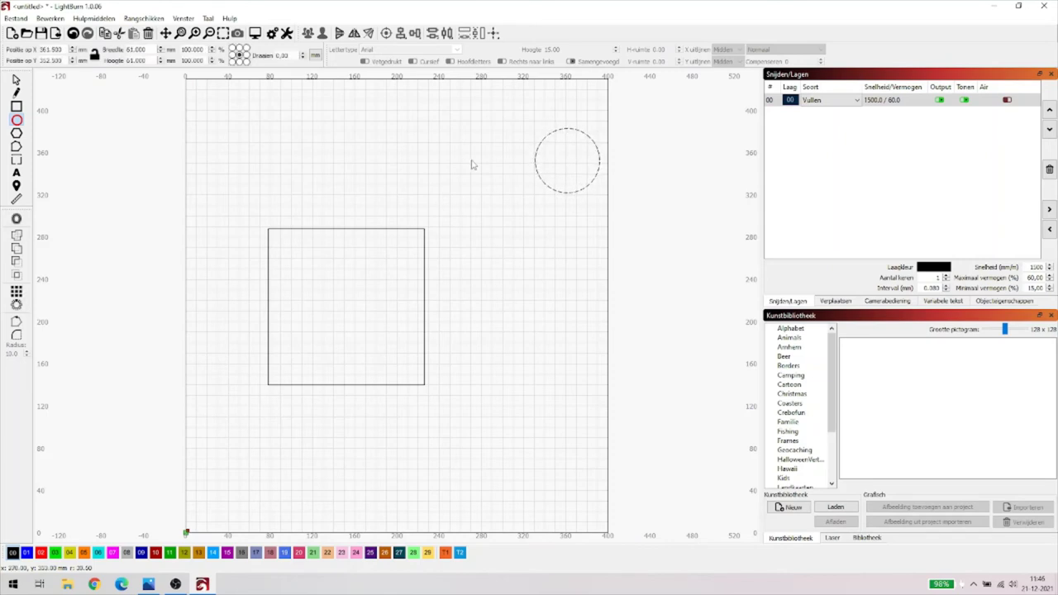
left_click_drag(472, 163, 534, 196)
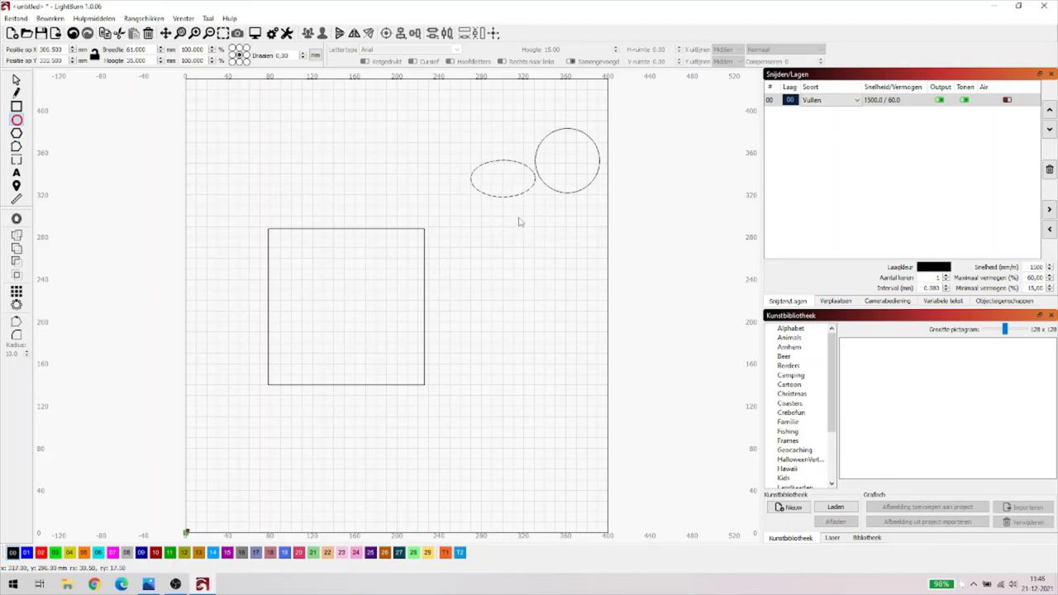
left_click_drag(526, 247, 598, 300)
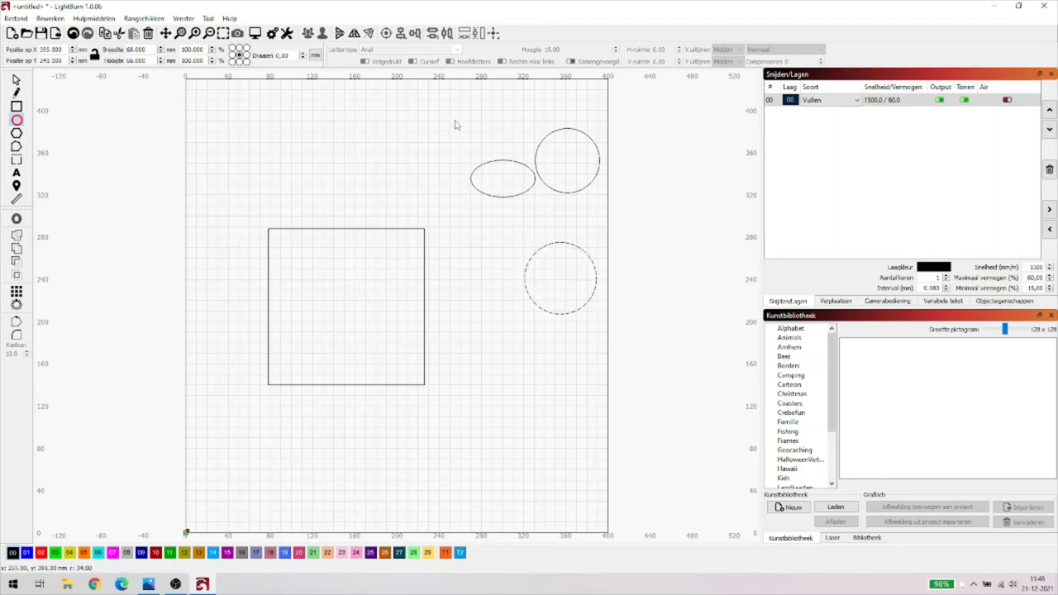
left_click_drag(454, 120, 444, 158)
key("Escape")
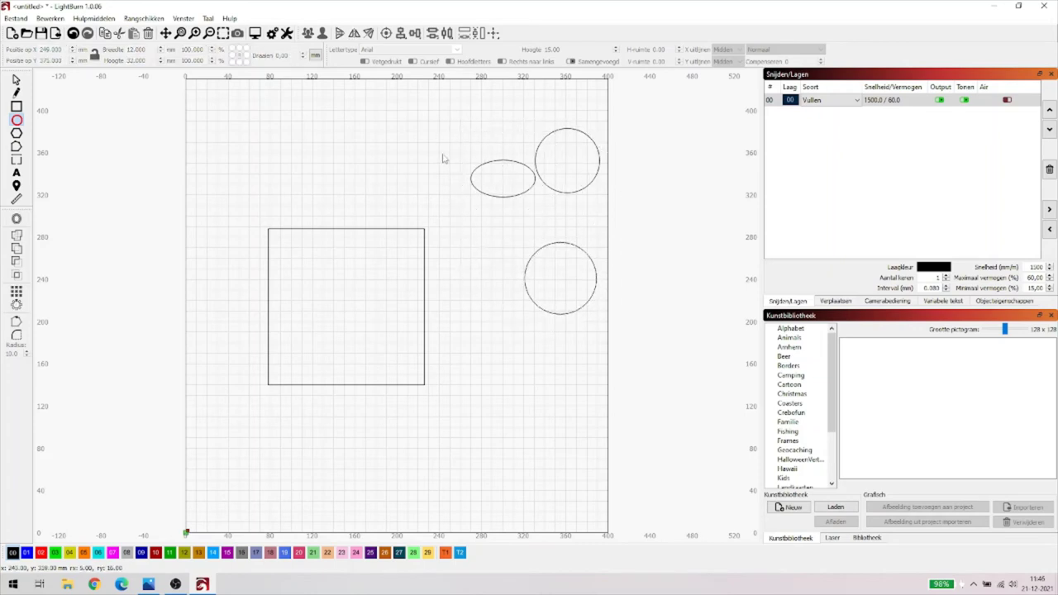
Group the two circles and the ellipse, and move the group over the square so both circles cross its edges
left_click(17, 80)
left_click_drag(447, 111, 649, 334)
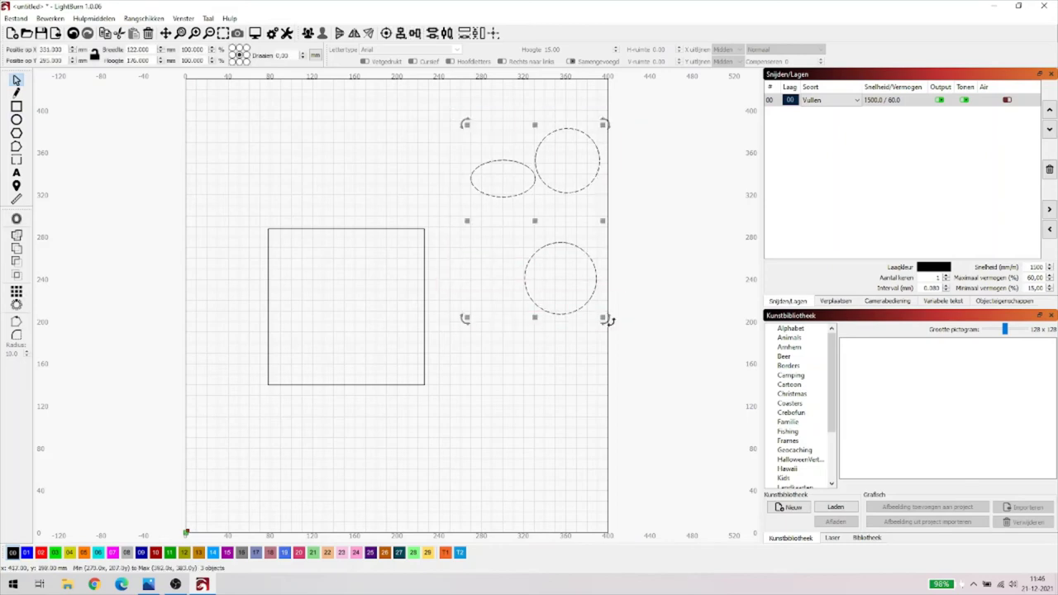
left_click(309, 33)
left_click(558, 386)
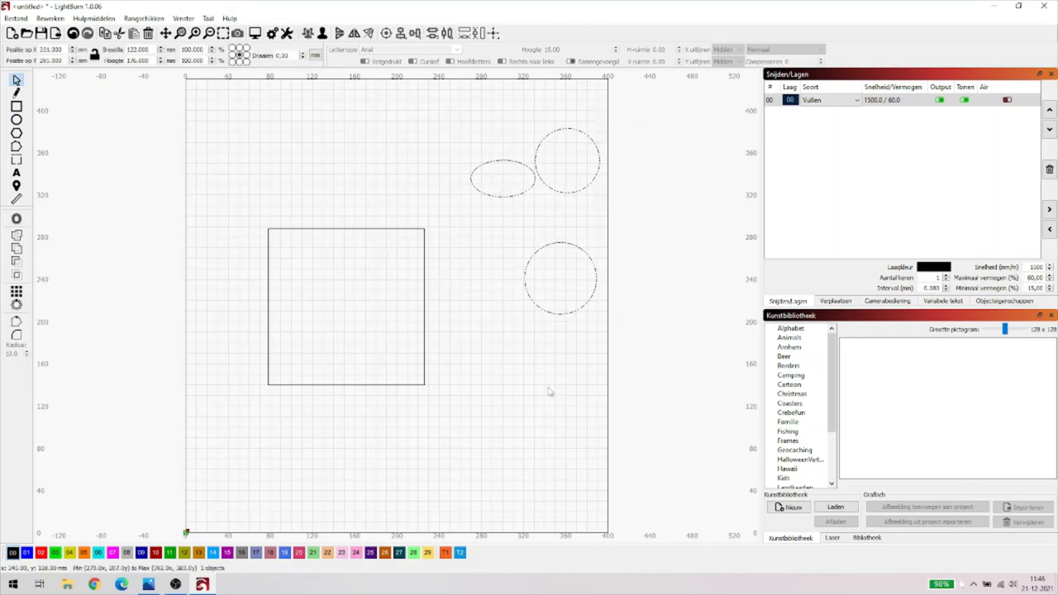
left_click(548, 245)
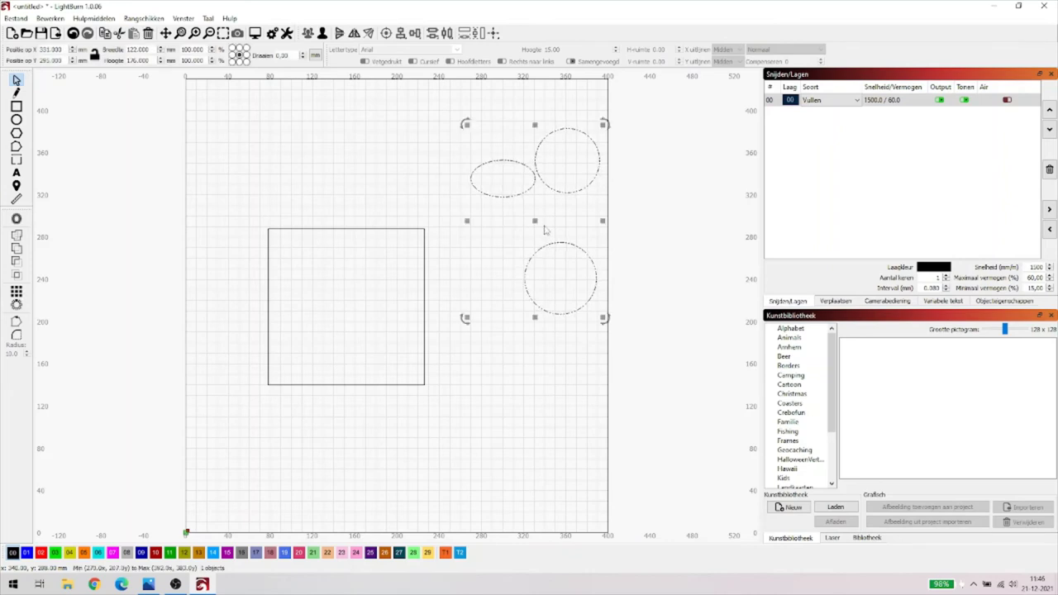
left_click_drag(530, 233, 355, 308)
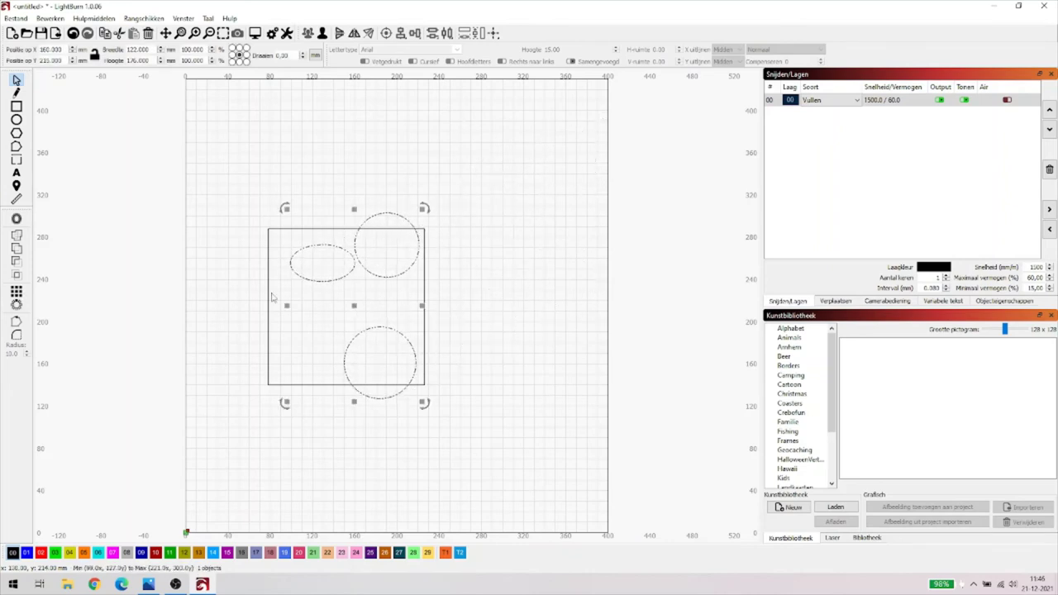
Apply a Boolean Intersection to the square and the grouped round shapes, and delete the result
left_click_drag(229, 186, 490, 424)
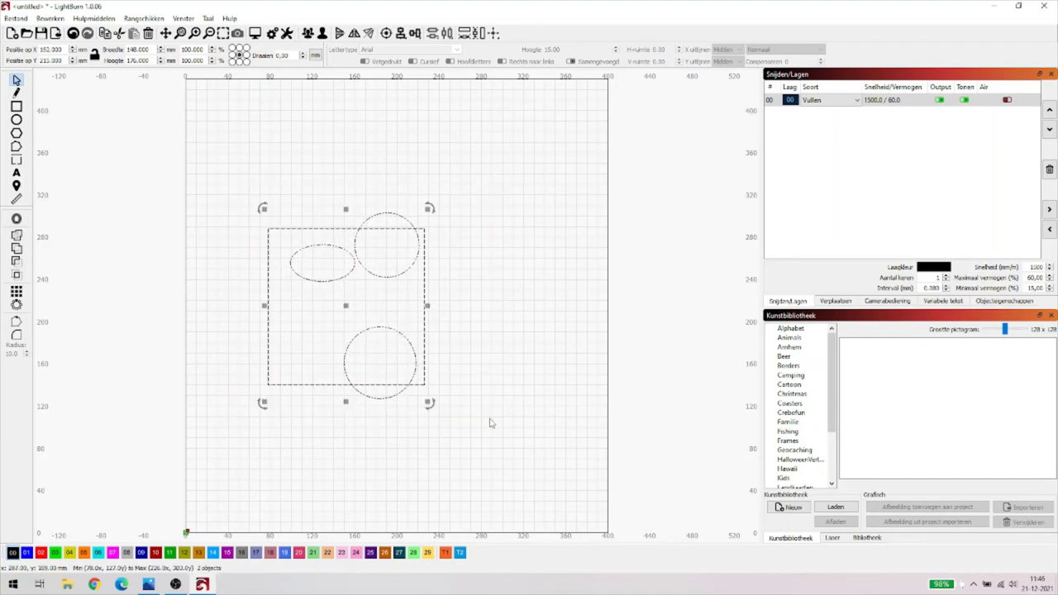
left_click(16, 275)
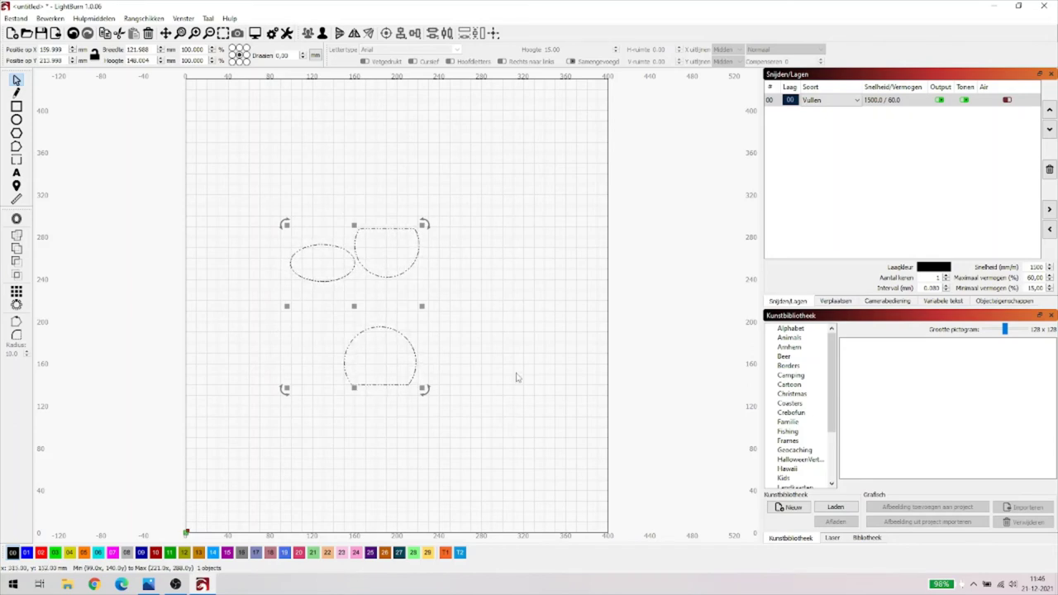
left_click(517, 377)
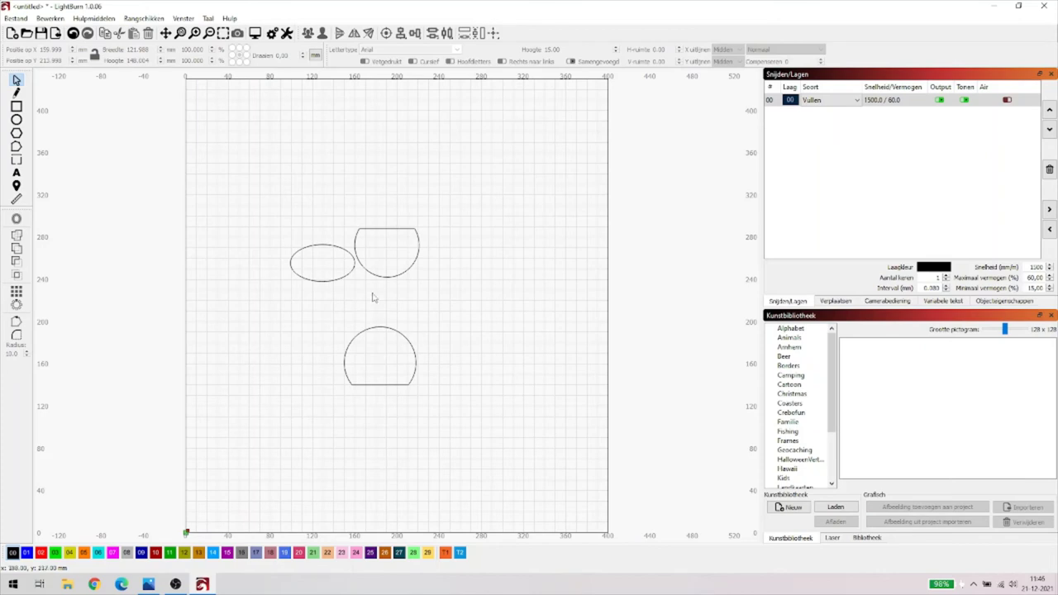
left_click(348, 273)
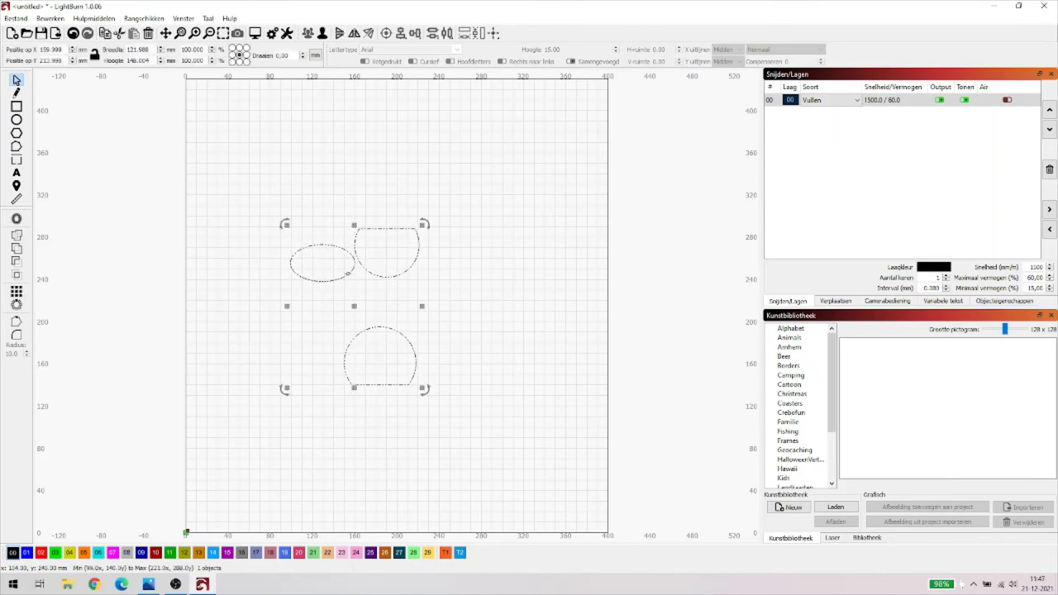
key("Delete")
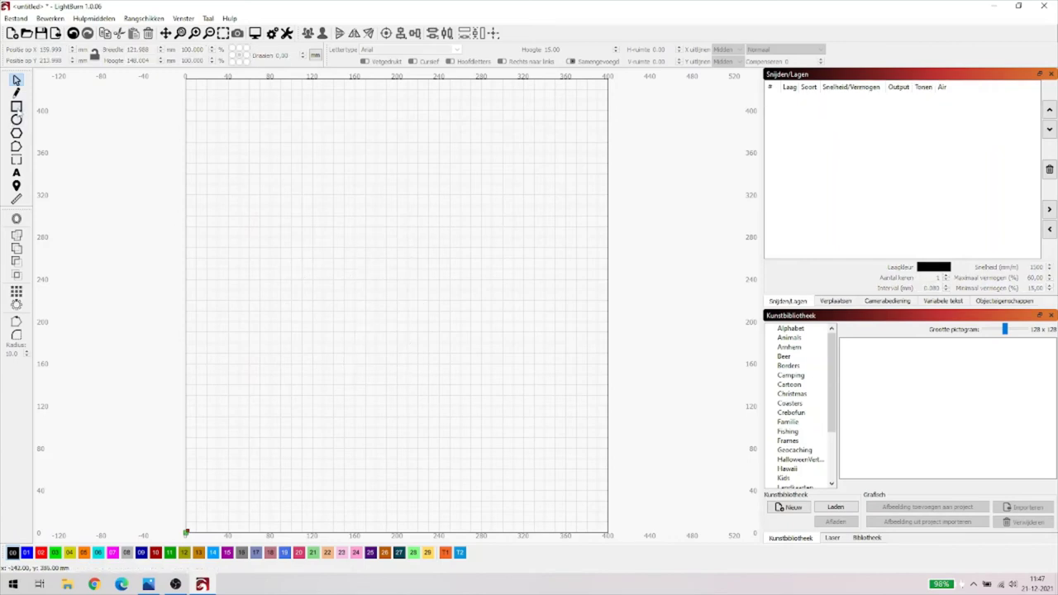
Draw a rectangle of about 112 × 71 mm with an ellipse of about 86 × 58 mm overlapping its upper-right corner
left_click(17, 106)
left_click_drag(266, 210, 385, 290)
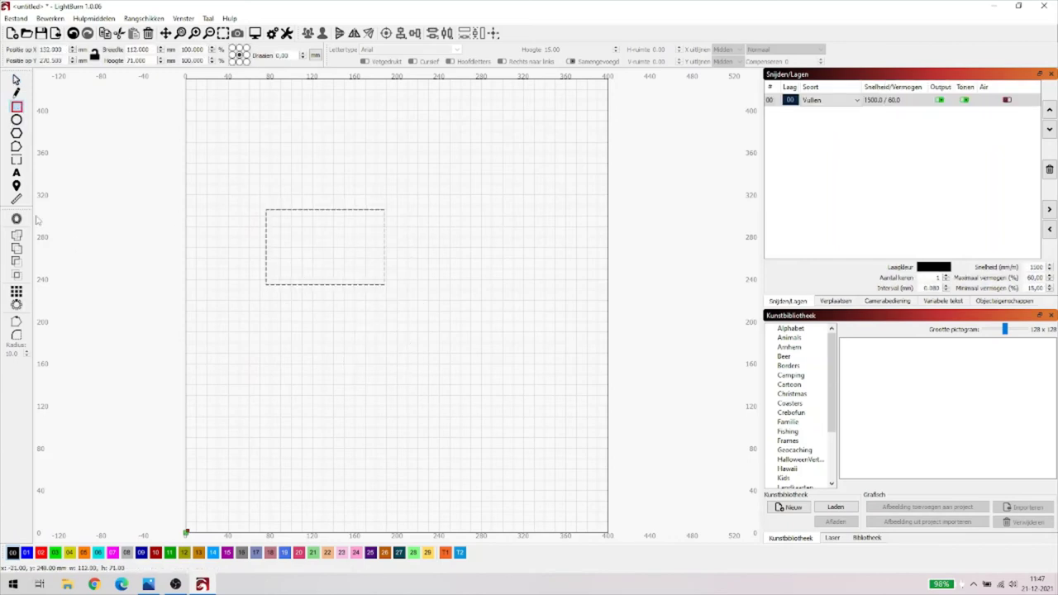
left_click(17, 121)
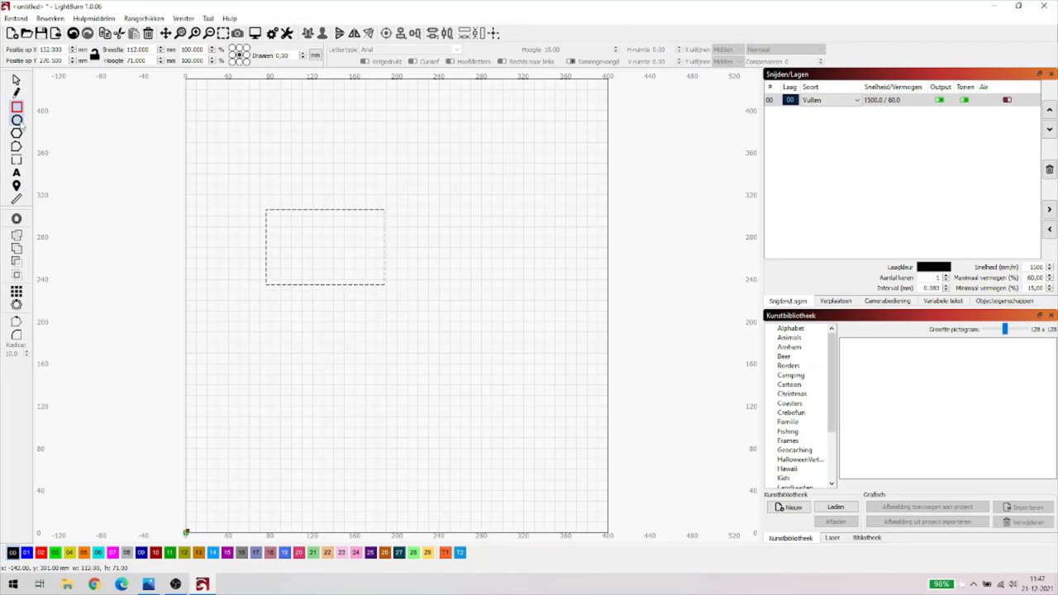
left_click_drag(335, 183, 427, 244)
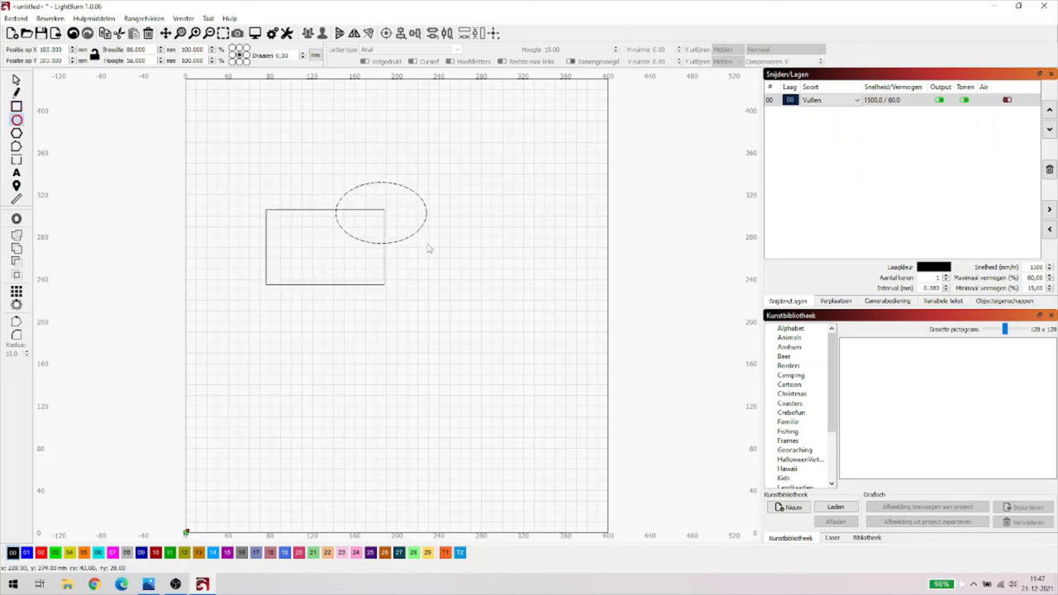
left_click(213, 133)
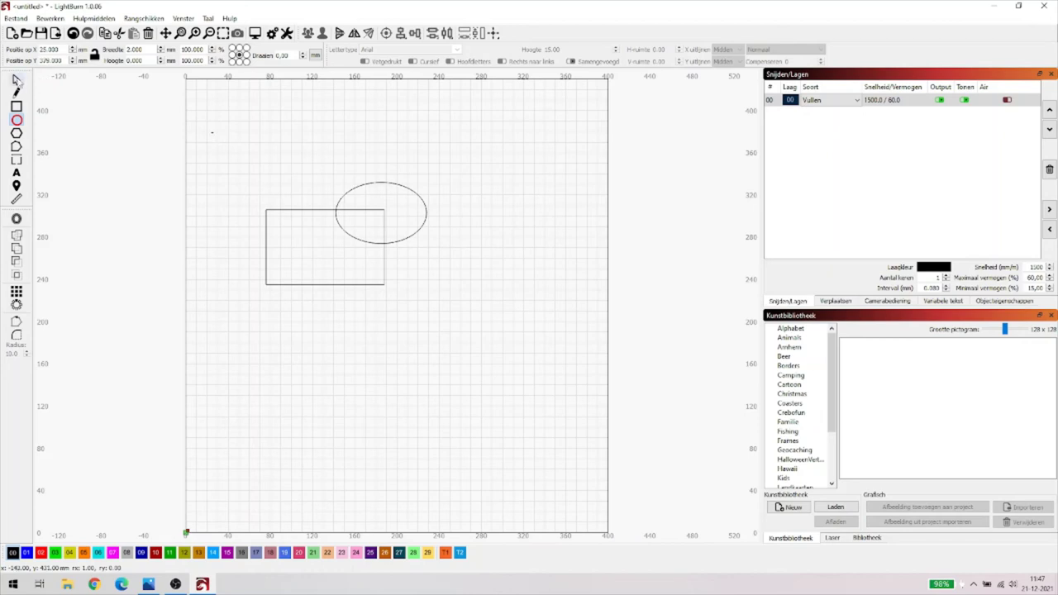
left_click(17, 80)
key("Delete")
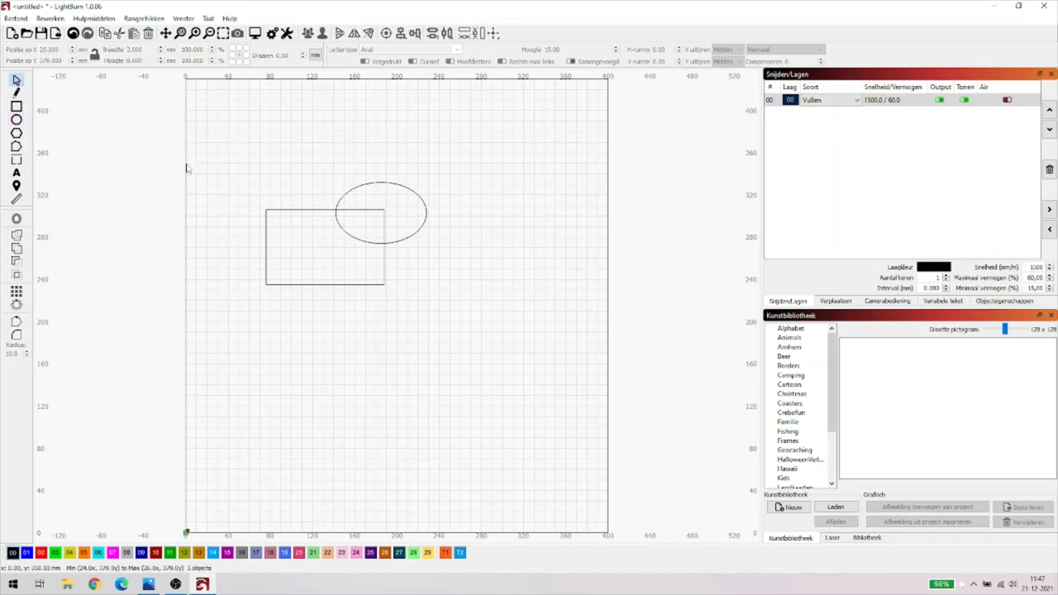
Preview Union, Intersection and both Differences on the rectangle and ellipse with the Boolean Assistant, reset and cancel it, and delete both shapes
left_click_drag(245, 171, 452, 324)
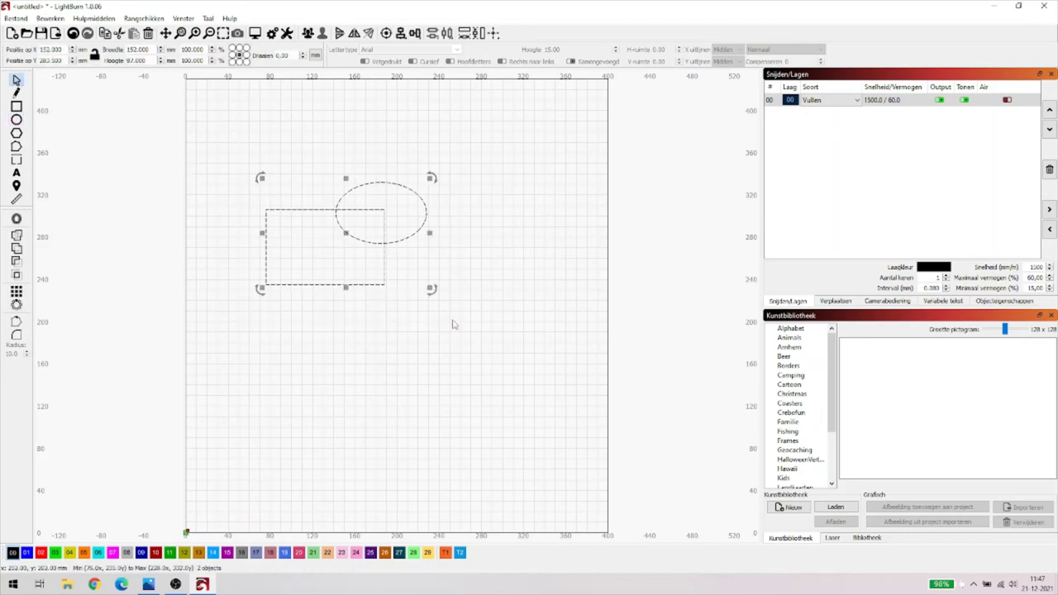
left_click(92, 18)
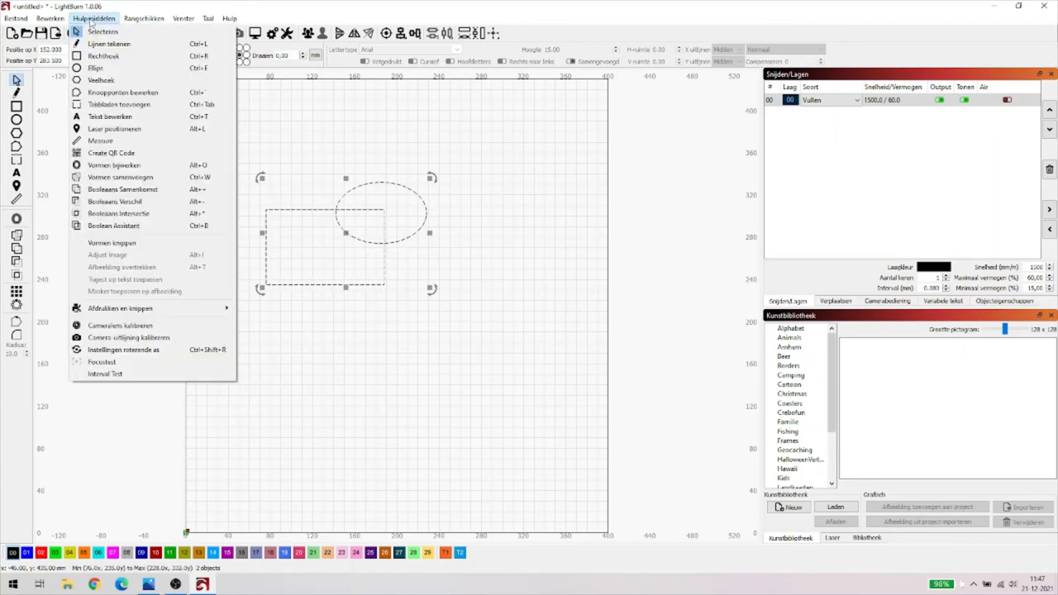
left_click(110, 226)
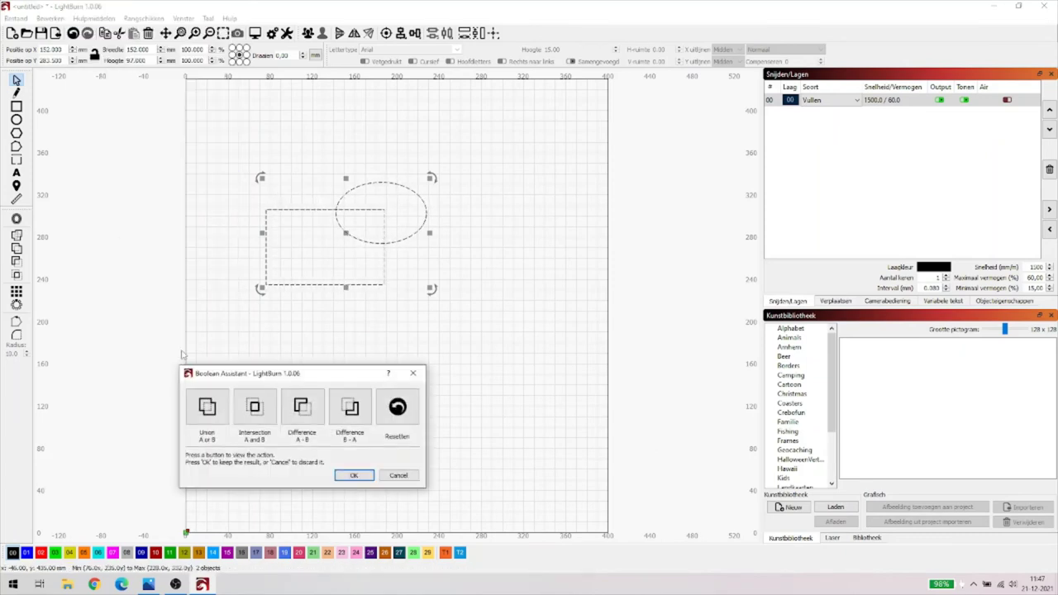
left_click(207, 407)
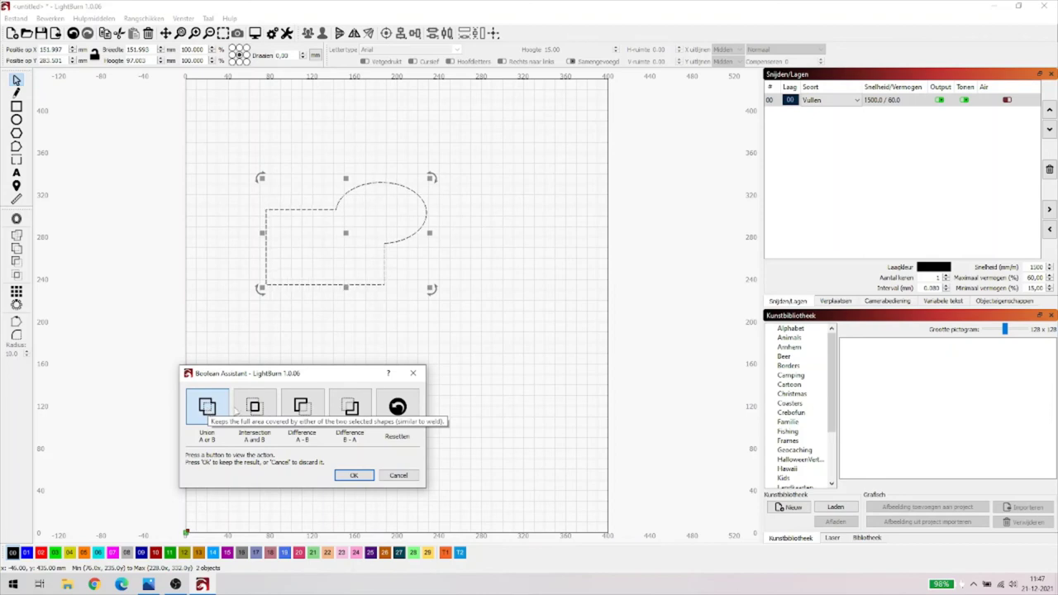
left_click(255, 407)
left_click(301, 405)
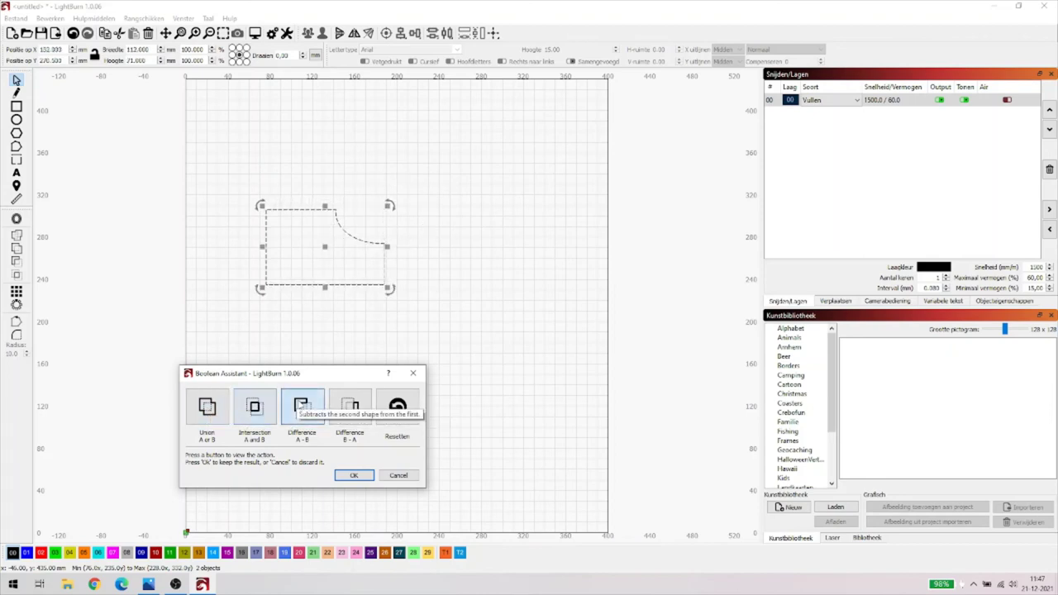
left_click(350, 405)
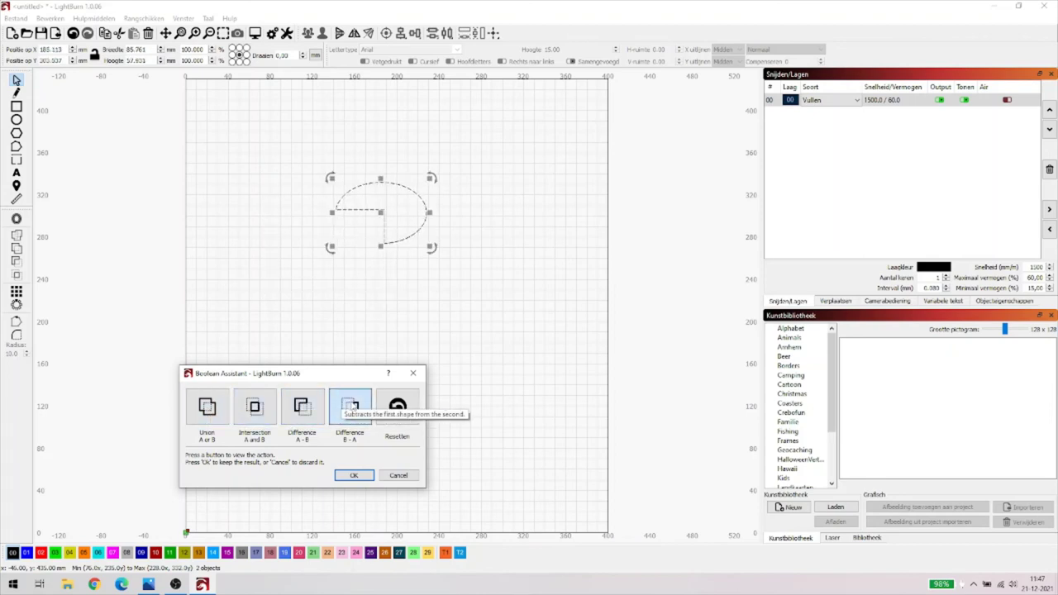
left_click(398, 407)
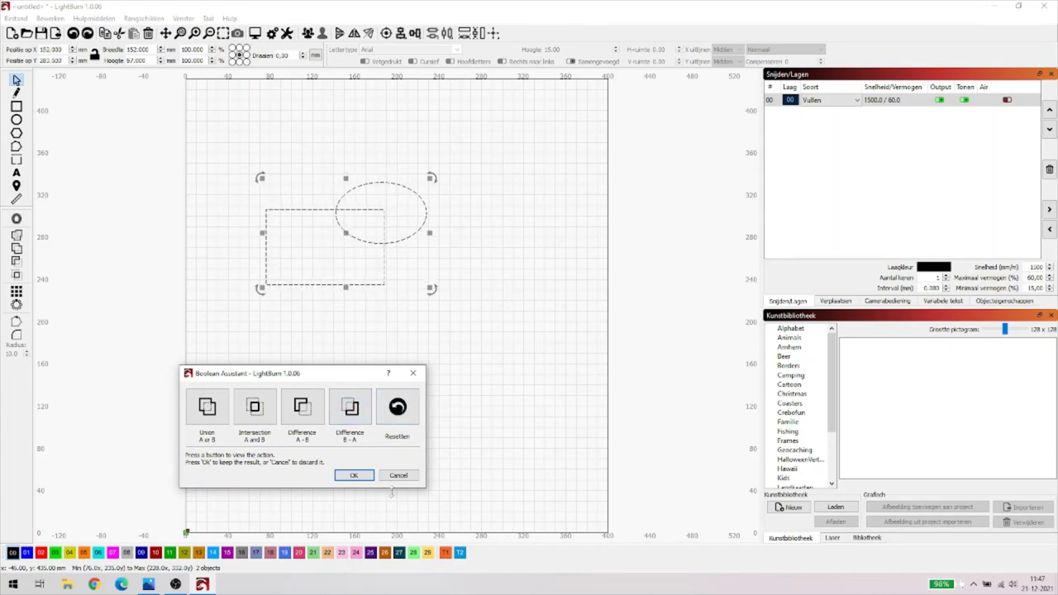
left_click(398, 477)
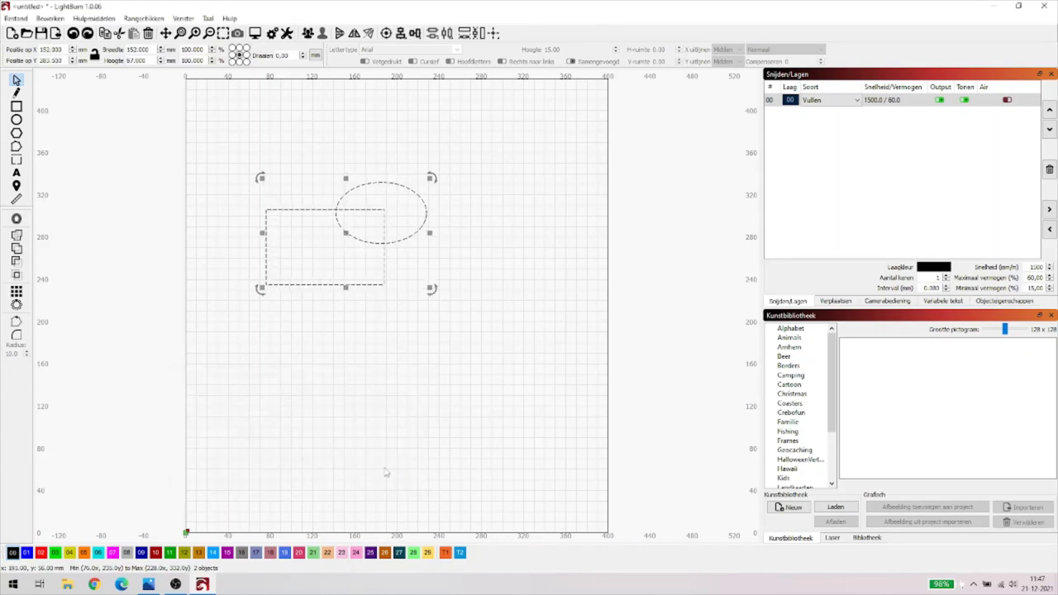
key("Delete")
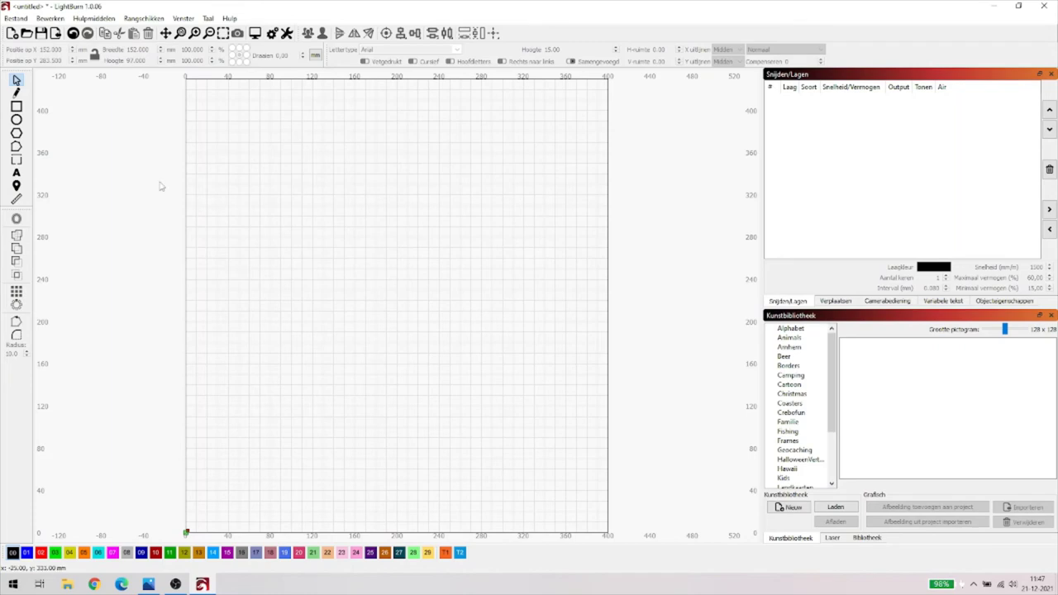
Draw a rectangle of about 262 × 254 mm and a circle about 19 mm in diameter inside its upper-left corner
left_click(16, 106)
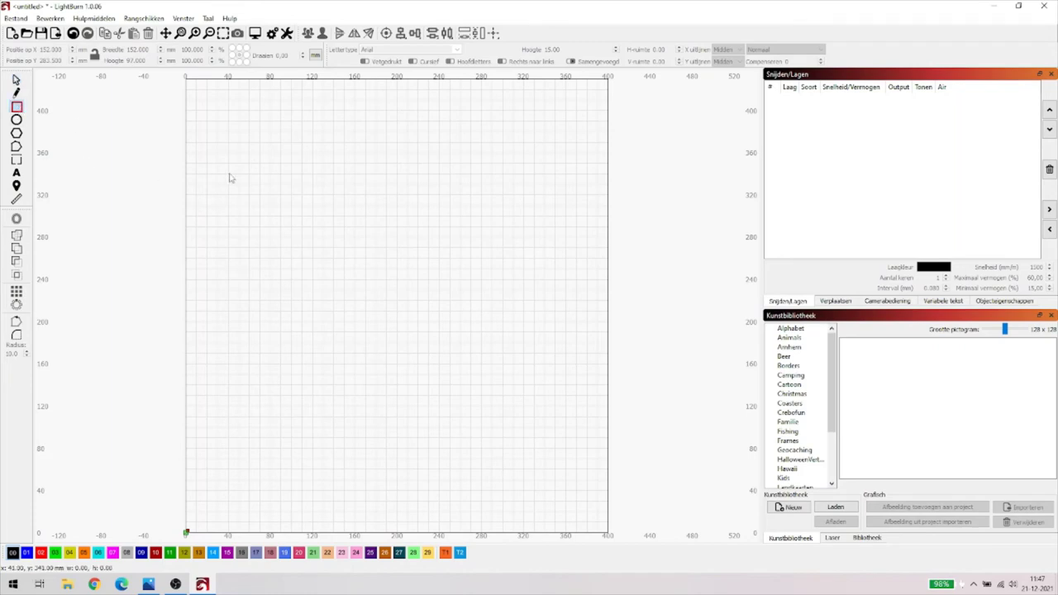
left_click_drag(241, 169, 517, 431)
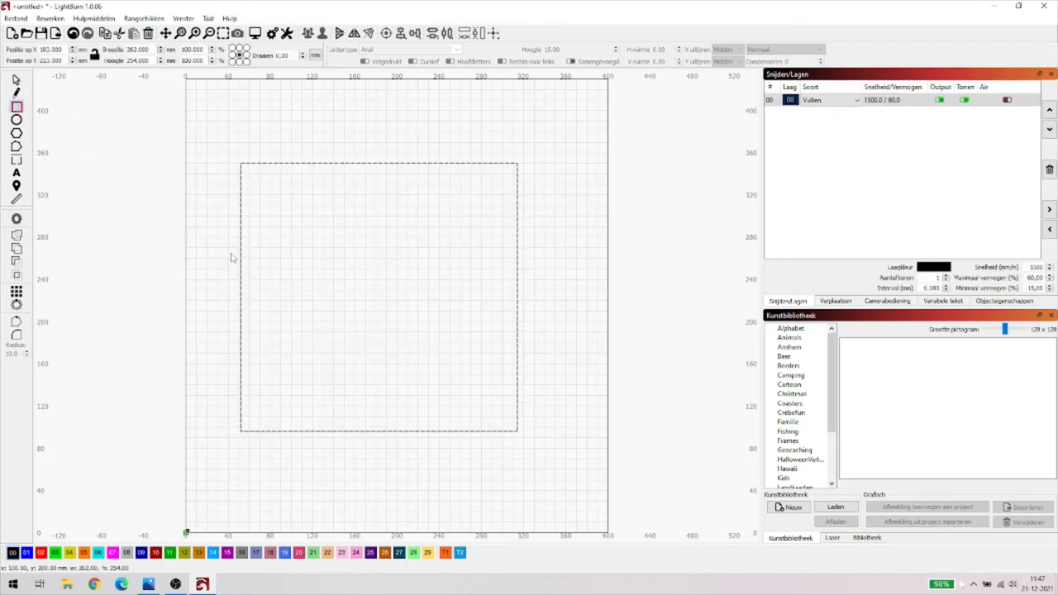
left_click(16, 120)
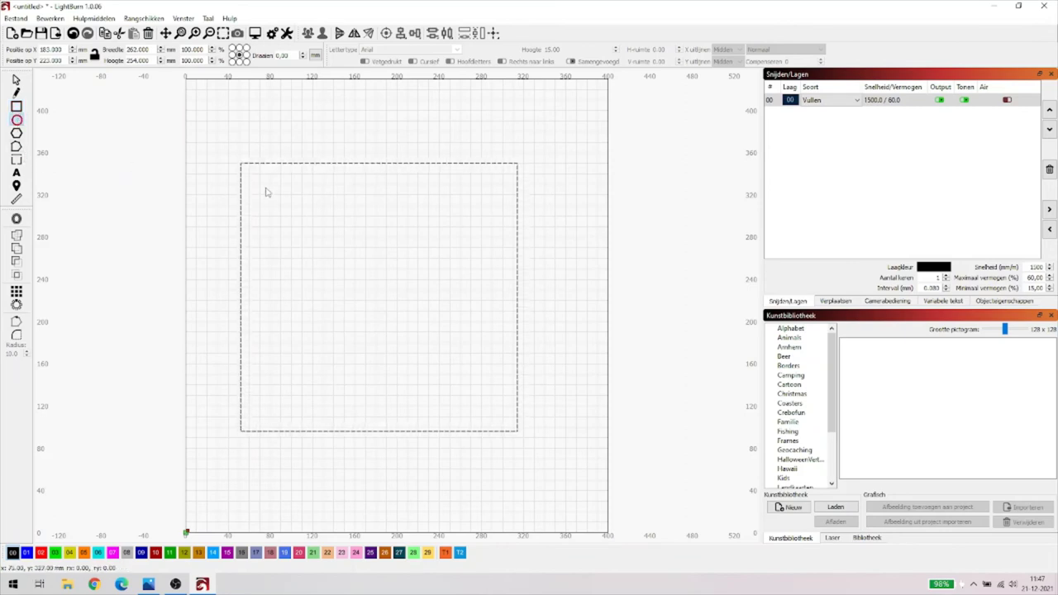
left_click_drag(265, 190, 286, 212)
Set up a grid array of the small circle with 8 columns and 6 rows
left_click(16, 292)
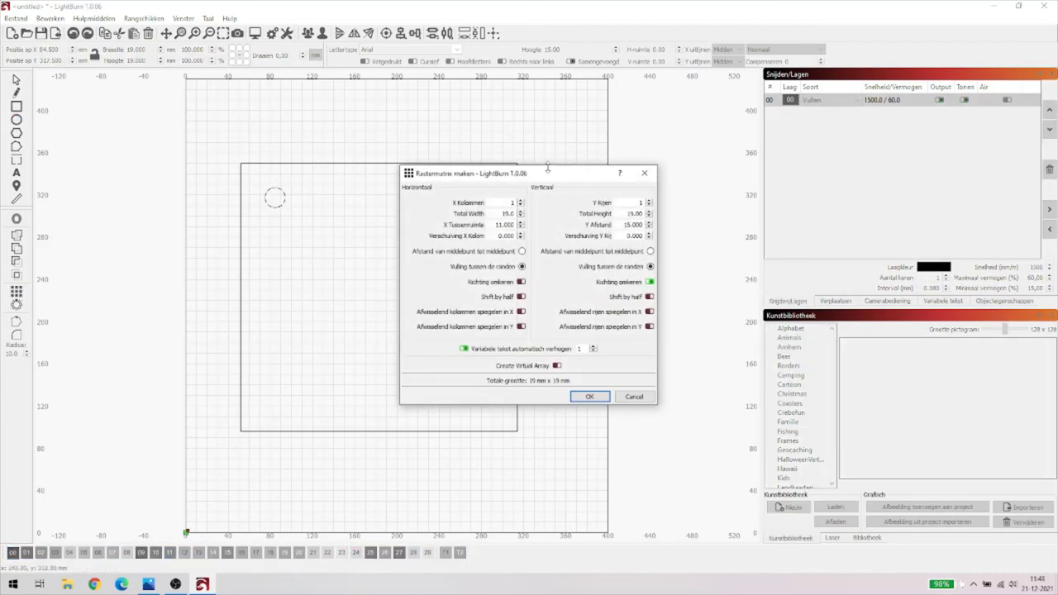
left_click_drag(554, 177, 635, 241)
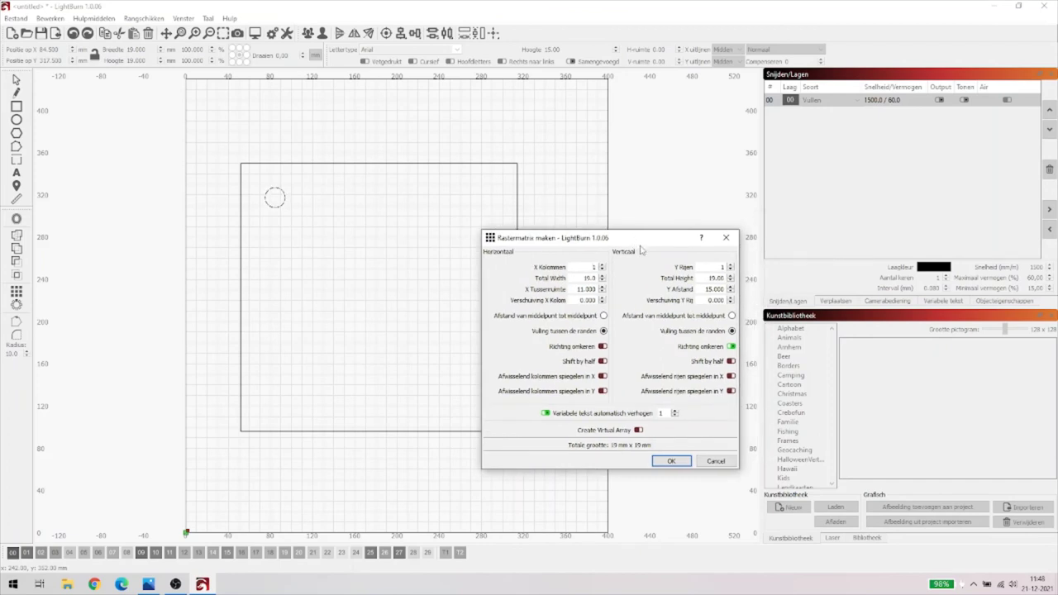
left_click(602, 266)
left_click(602, 266)
left_click(602, 266)
left_click(602, 265)
left_click(602, 266)
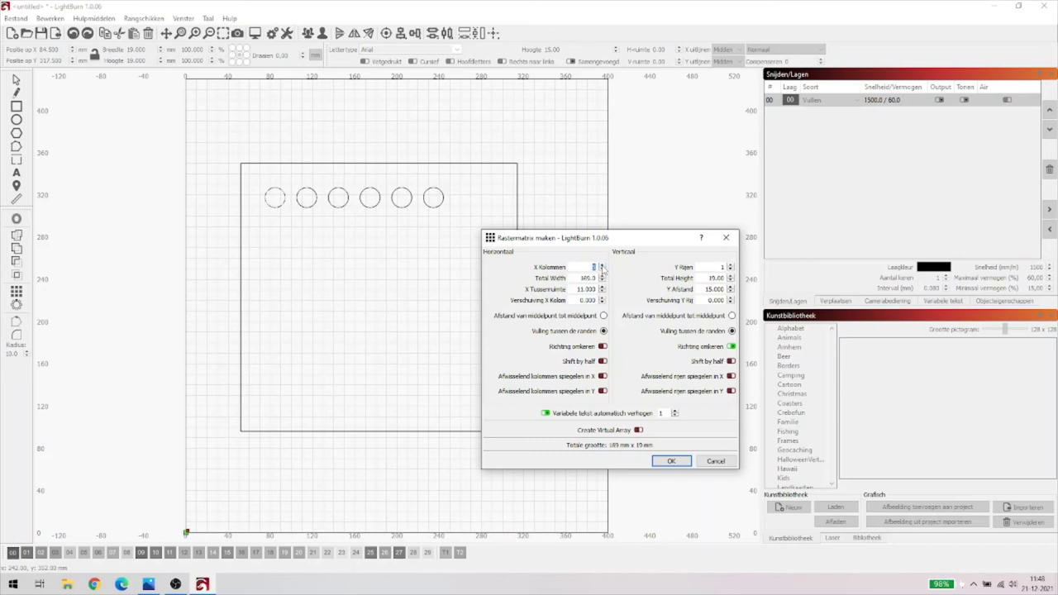
left_click(601, 265)
left_click(731, 265)
left_click(731, 264)
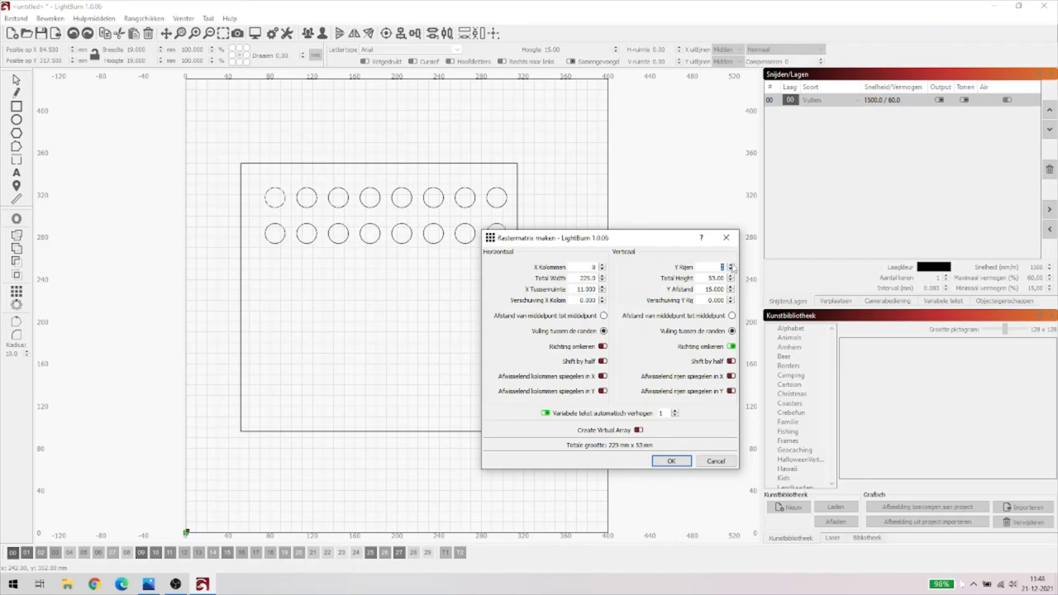
left_click(731, 265)
left_click(731, 264)
left_click(731, 265)
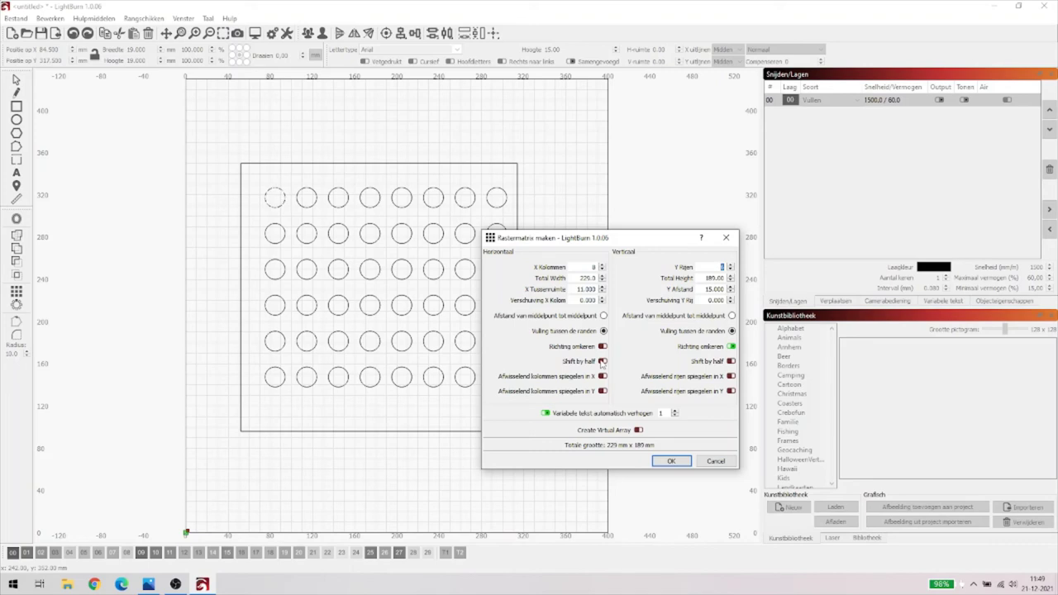
Offset alternate columns of the array by half, and try the vertical direction unreversed before reversing it again
left_click(603, 361)
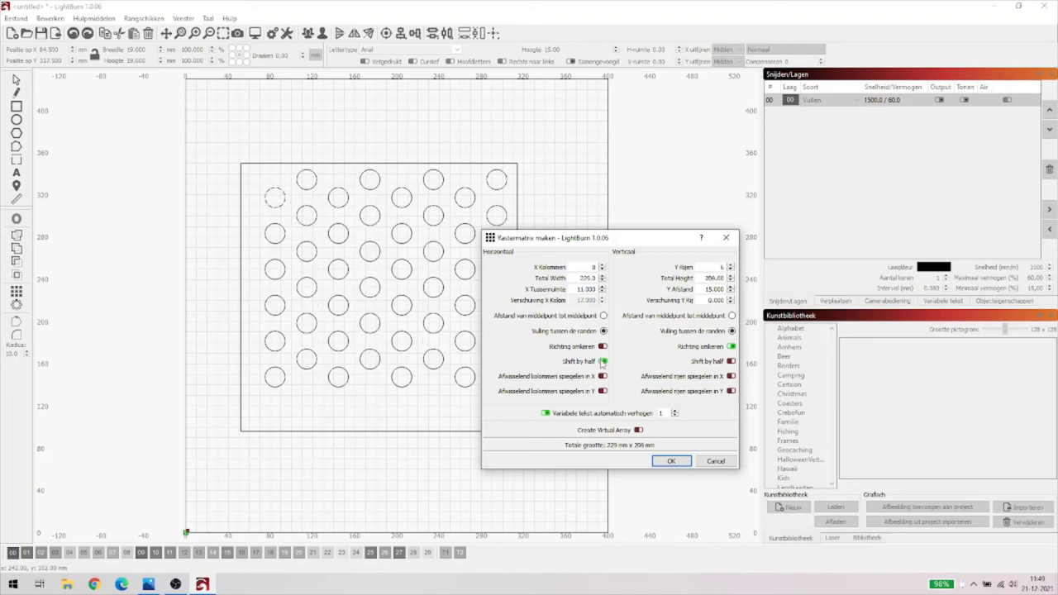
left_click(604, 361)
left_click(732, 346)
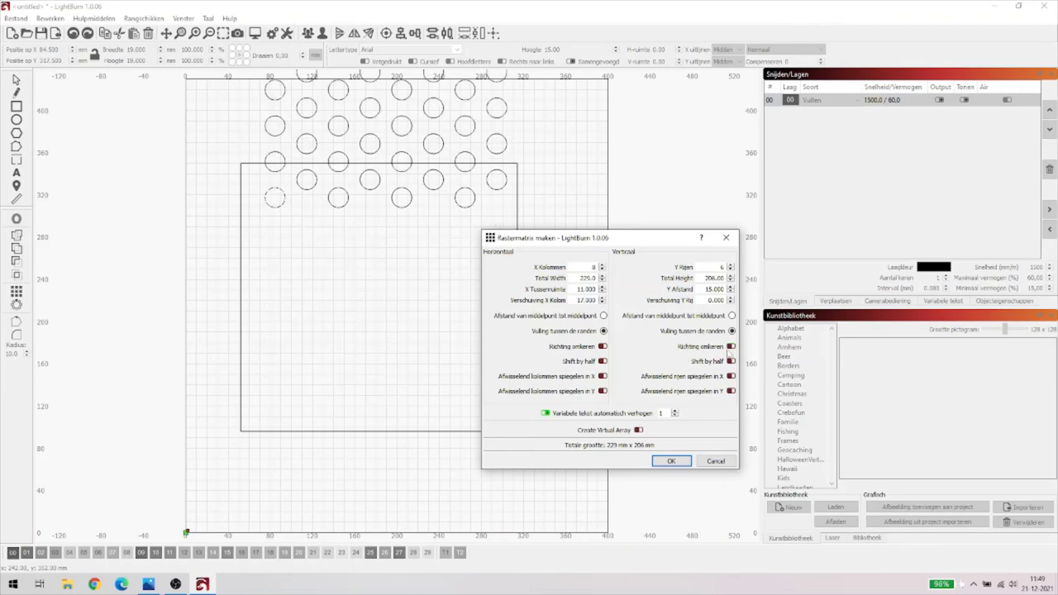
left_click(731, 347)
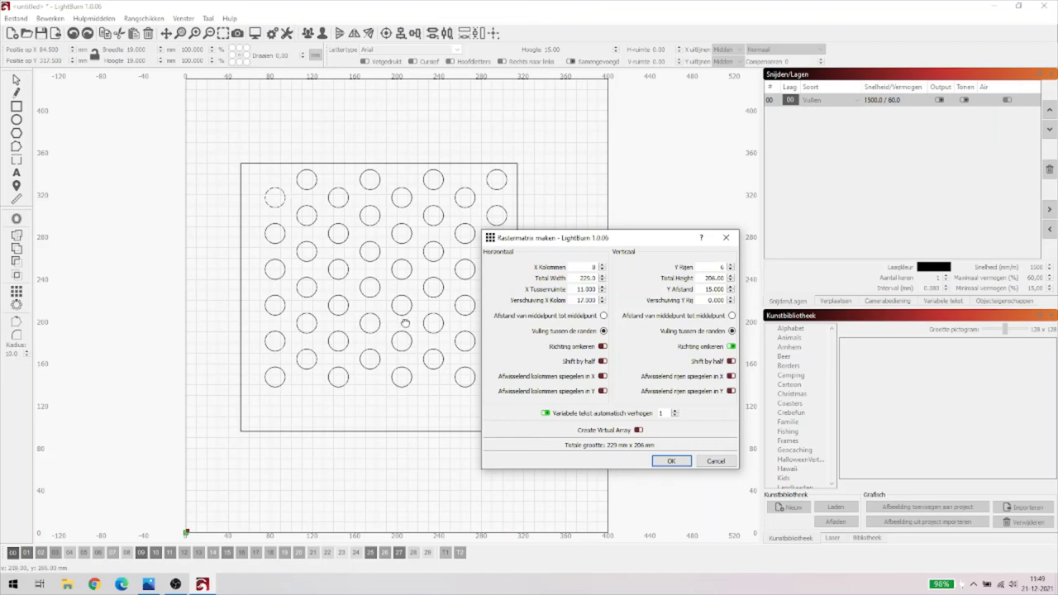
left_click(603, 362)
left_click(603, 362)
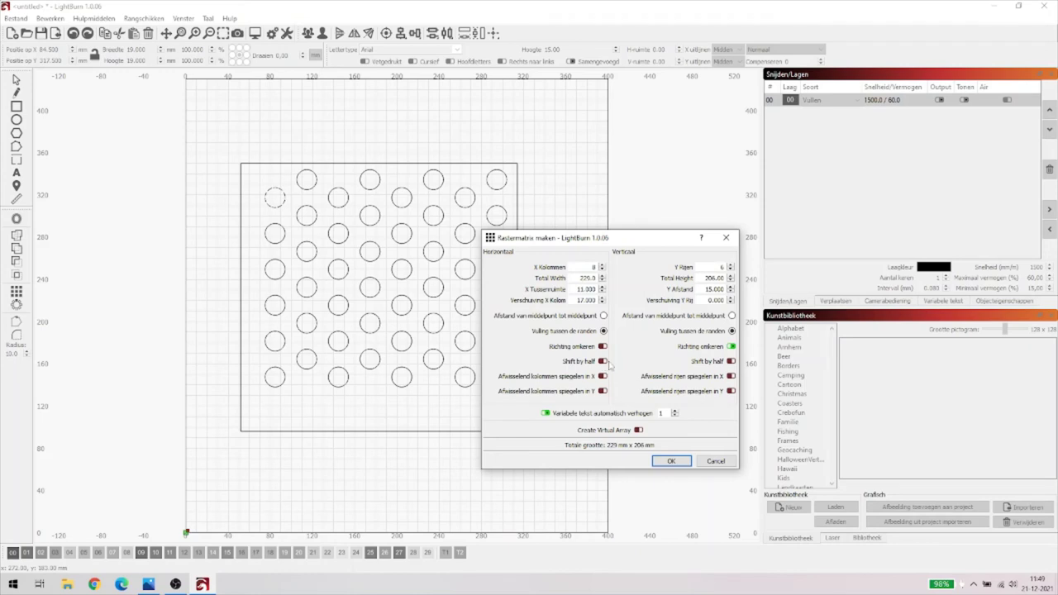
Offset alternate rows of the array by half as well, and create the grid array
left_click(731, 362)
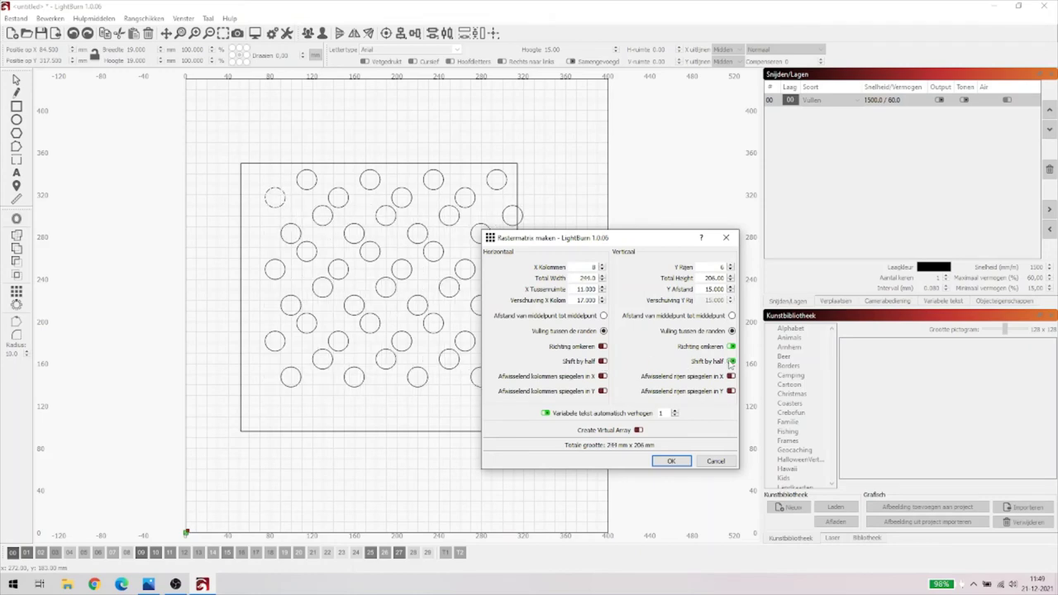
left_click(731, 362)
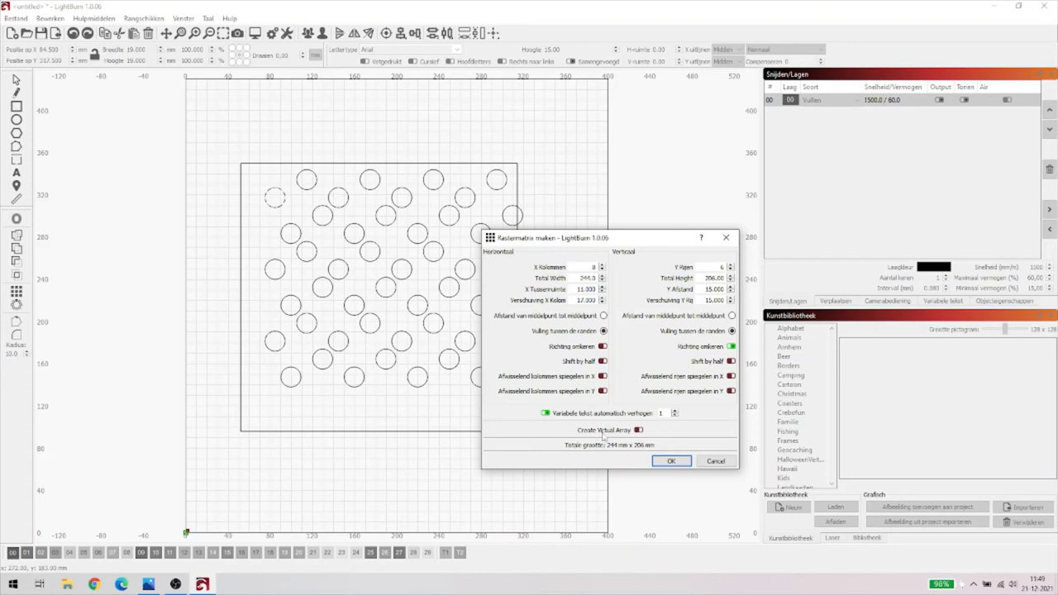
left_click(670, 463)
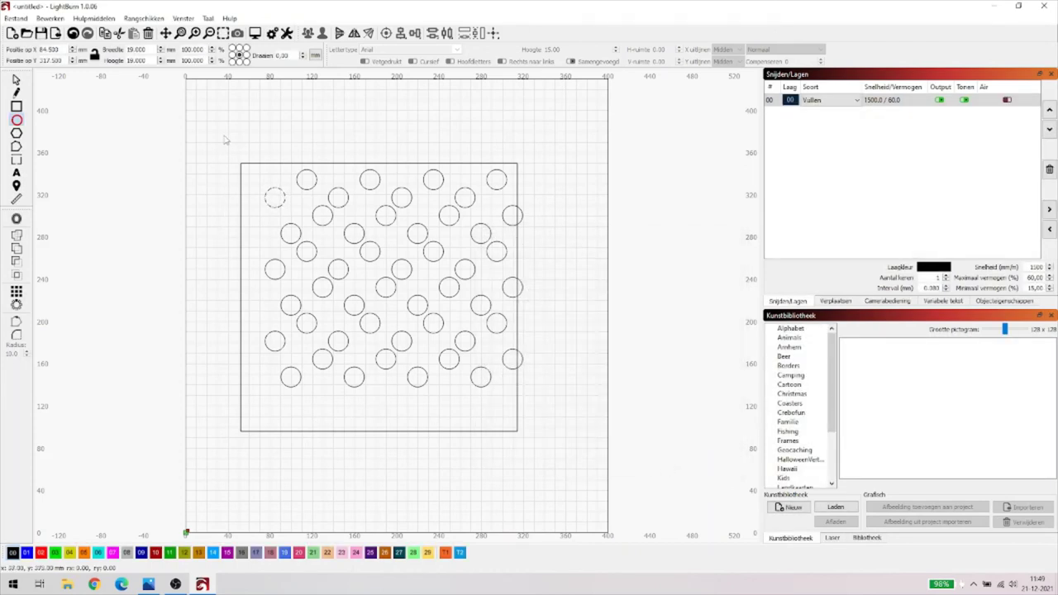
left_click_drag(223, 132, 535, 440)
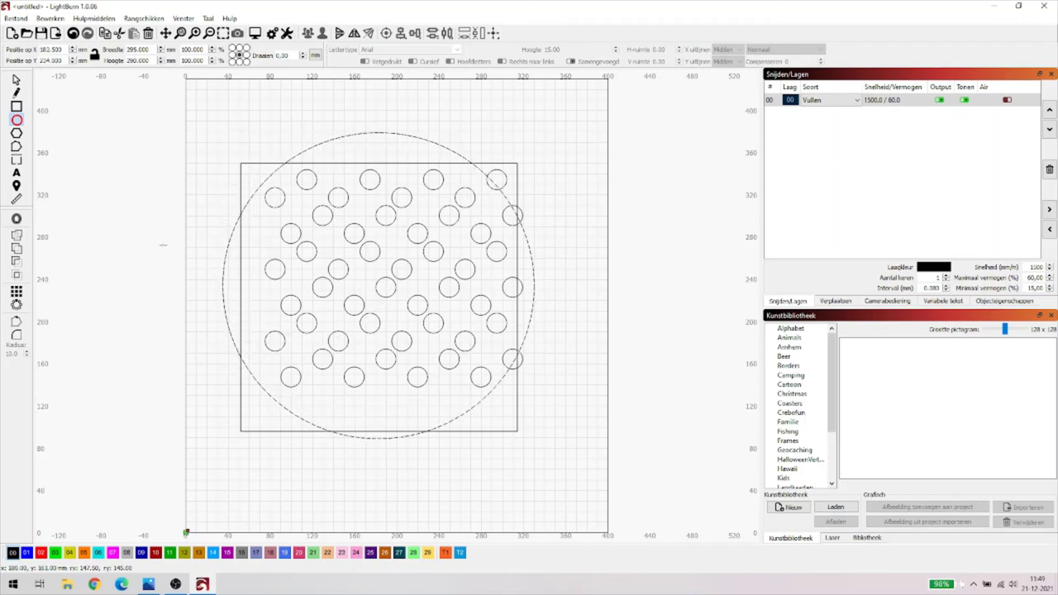
left_click(16, 80)
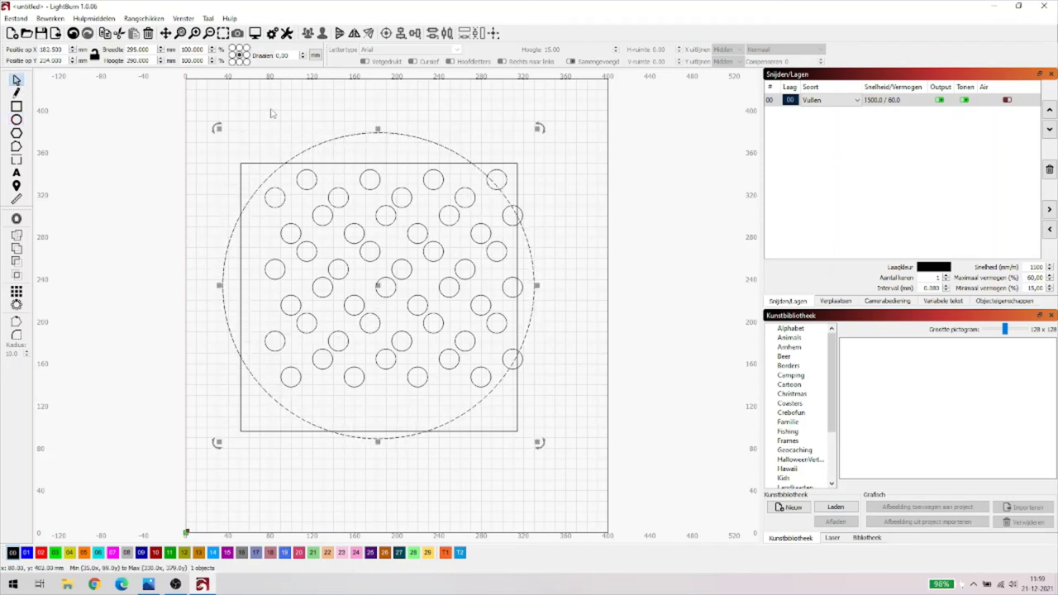
key("Delete")
Delete the rectangle together with all the circles of the grid array
left_click_drag(241, 128, 568, 453)
key("Delete")
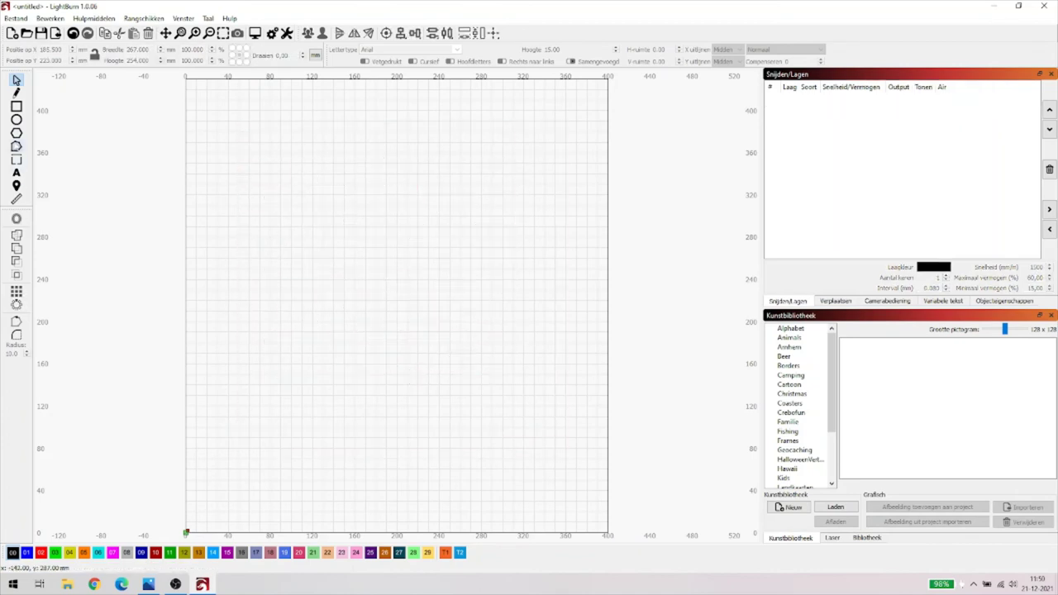
Draw a circle about 23 mm in diameter and apply a circular array of 8 copies around its own centre
left_click(17, 121)
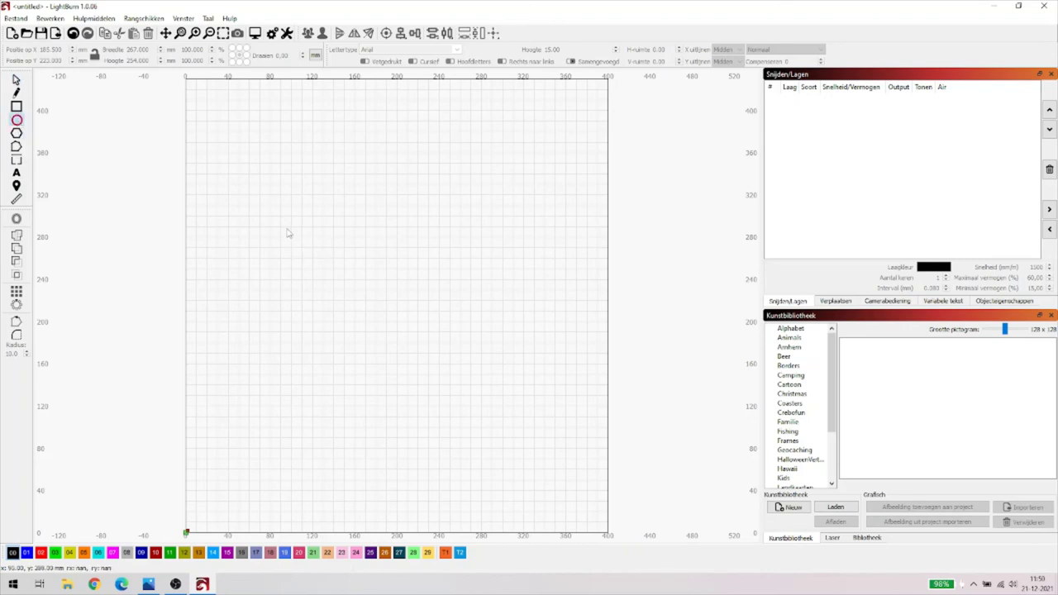
left_click_drag(288, 238, 313, 263)
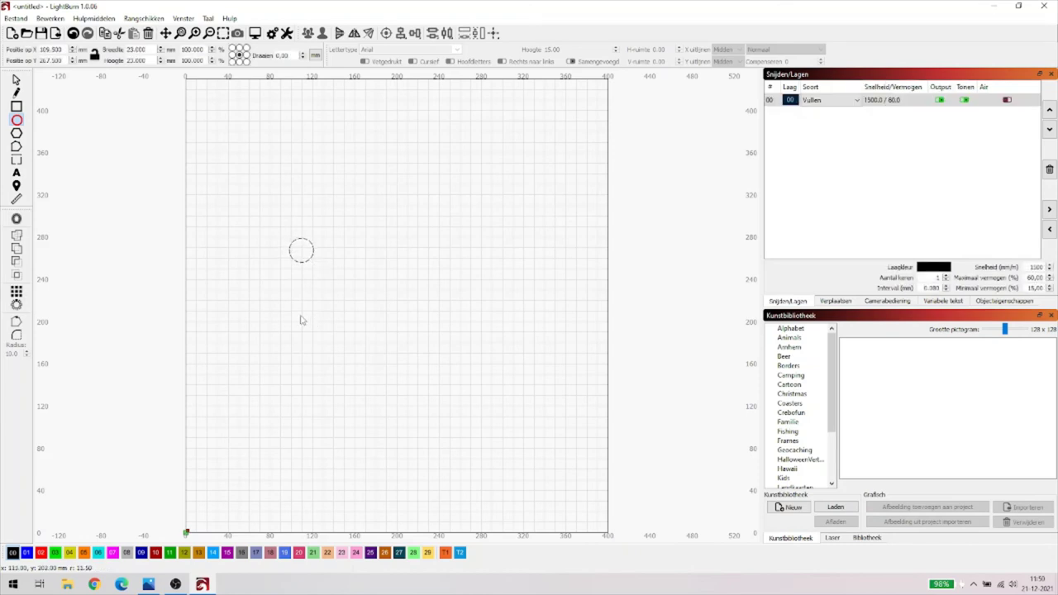
left_click(17, 304)
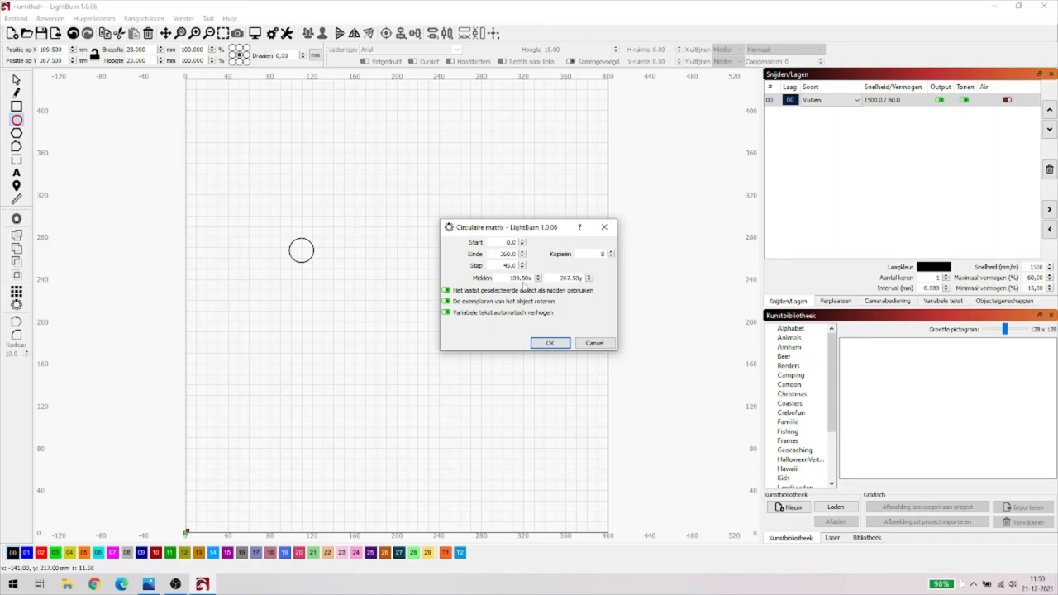
left_click(548, 344)
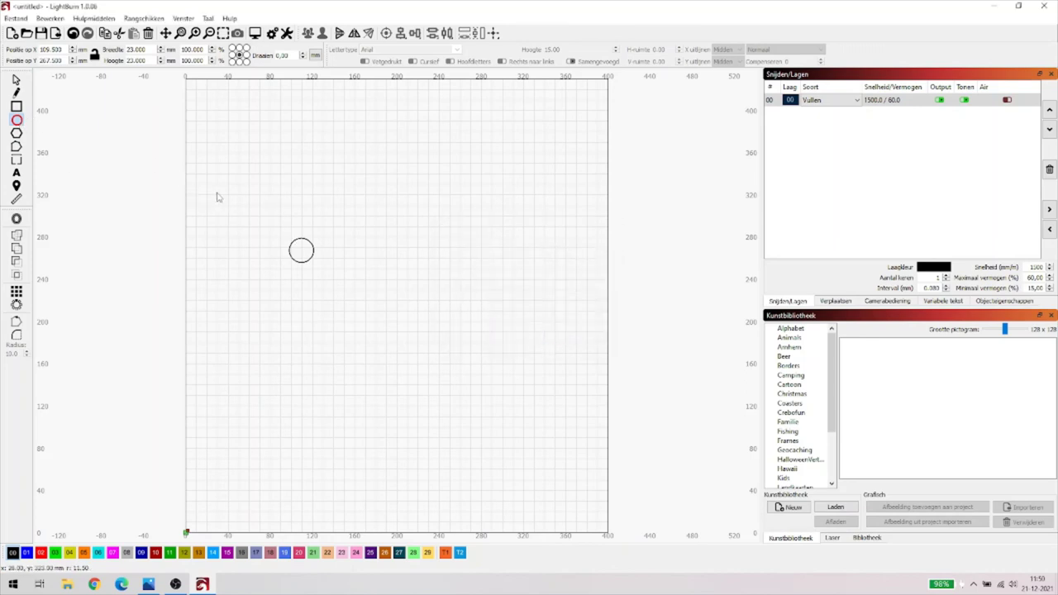
Draw an ellipse of about 239 × 213 mm around the circle, removing any stray extra ellipse
left_click_drag(228, 191, 482, 421)
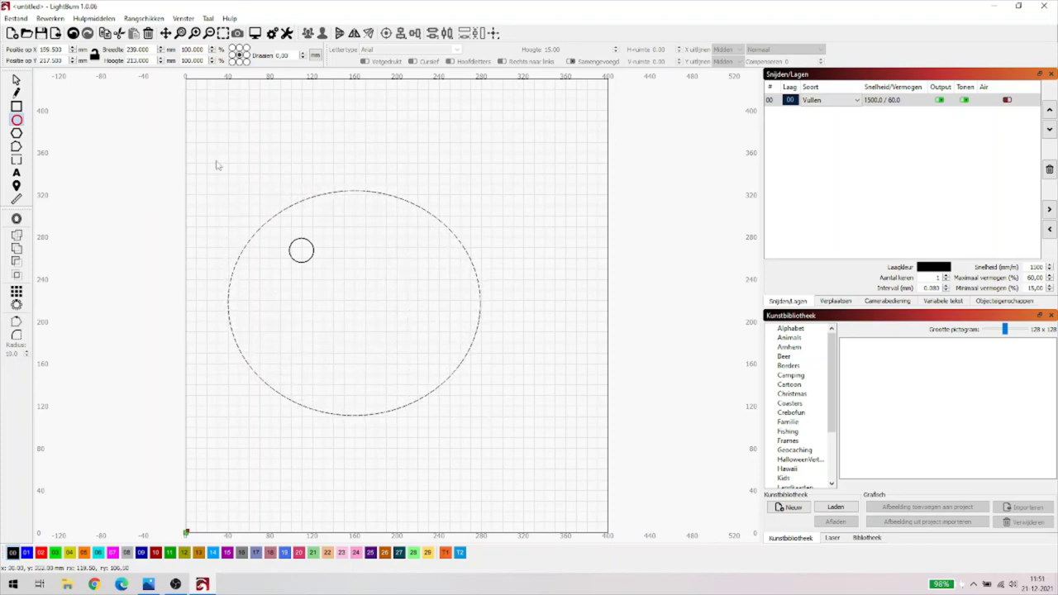
mouse_move(215, 163)
left_mouse_down()
mouse_move(363, 372)
mouse_move(207, 171)
left_mouse_up()
key("Delete")
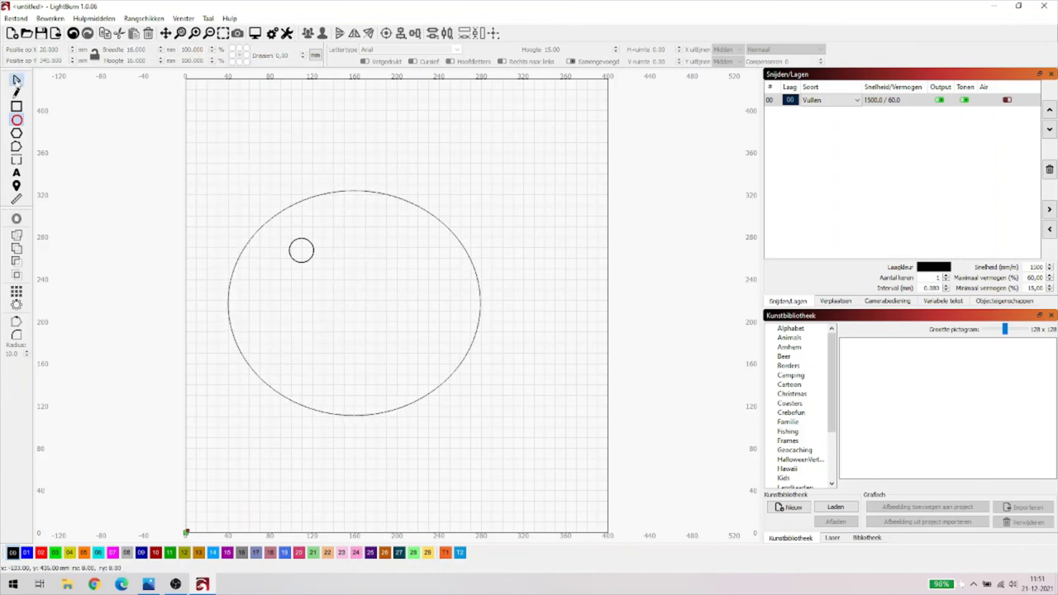
Preview a circular array of 8 copies of the small circle around the large ellipse's centre, cancel it, and delete all shapes
left_click(16, 79)
left_click_drag(201, 151, 543, 469)
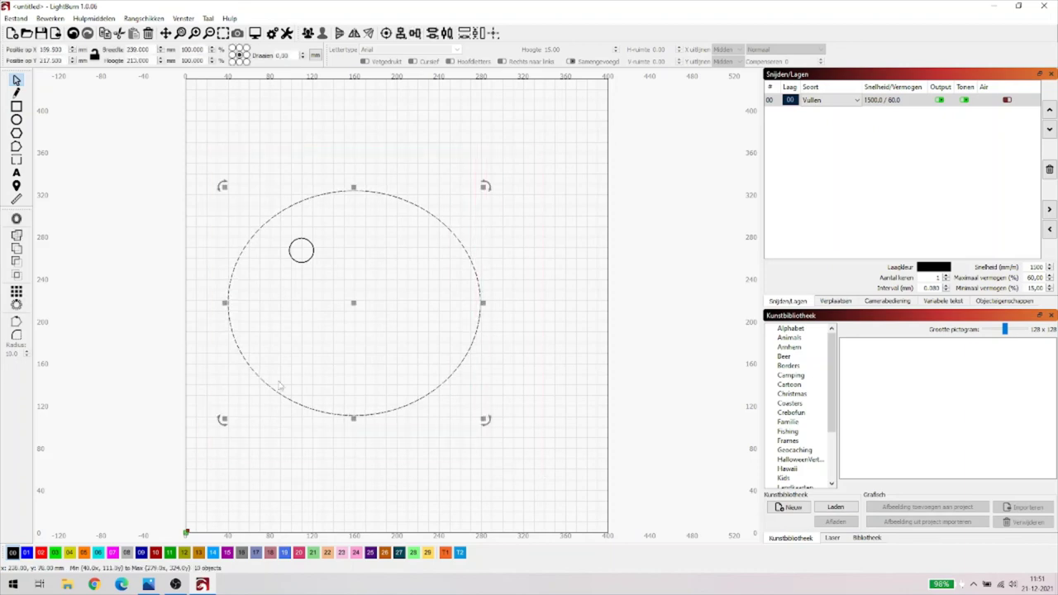
left_click(17, 305)
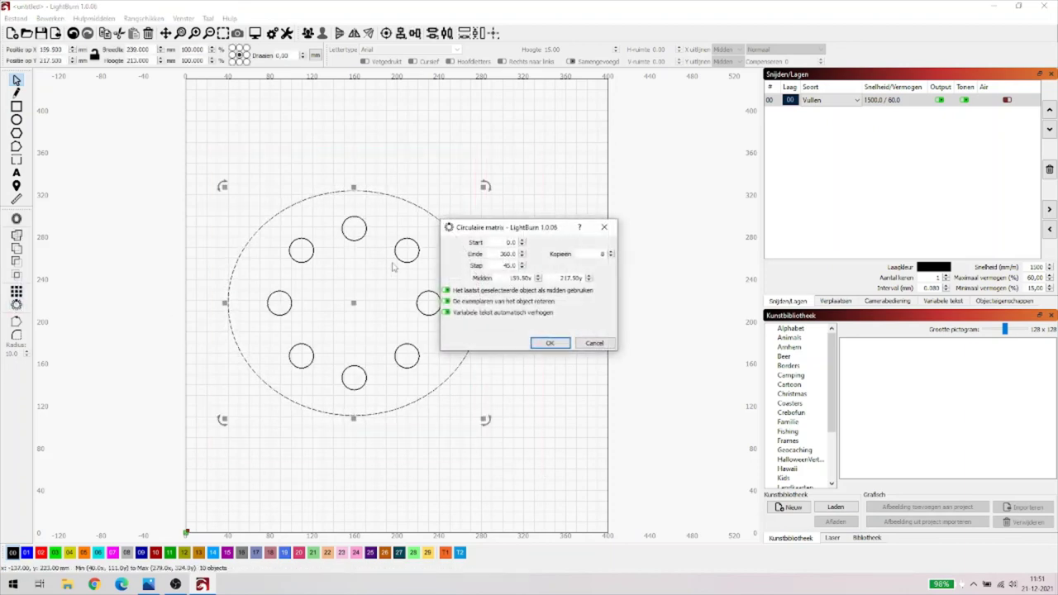
left_click_drag(531, 233, 610, 212)
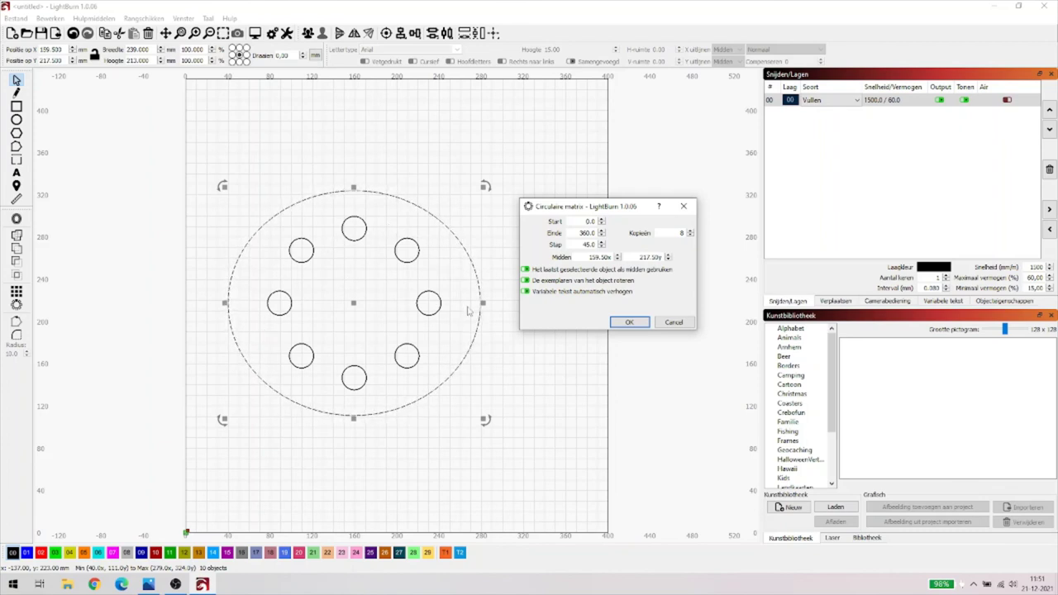
left_click(675, 323)
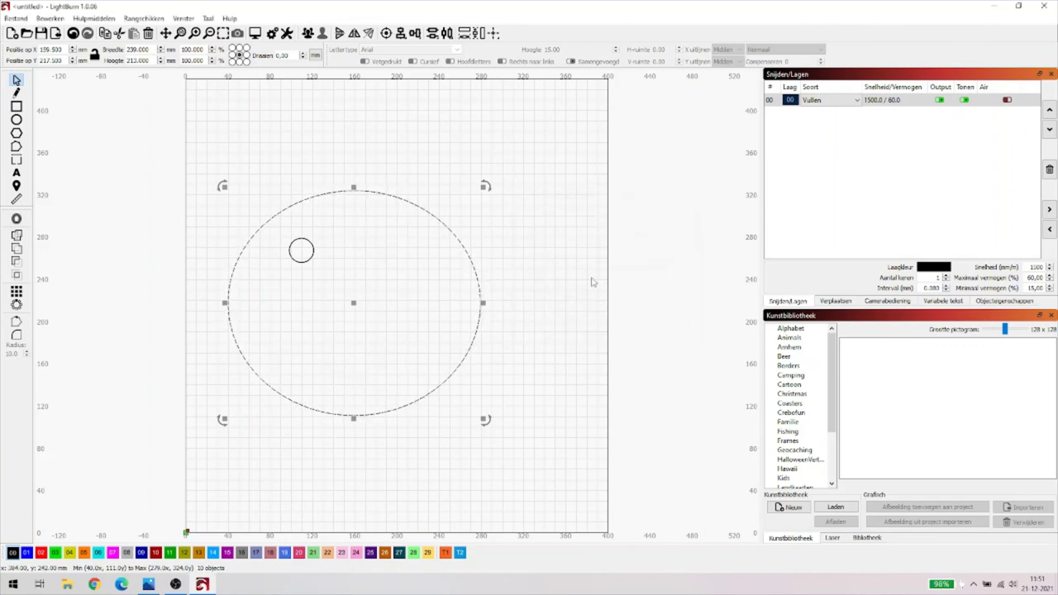
key("Delete")
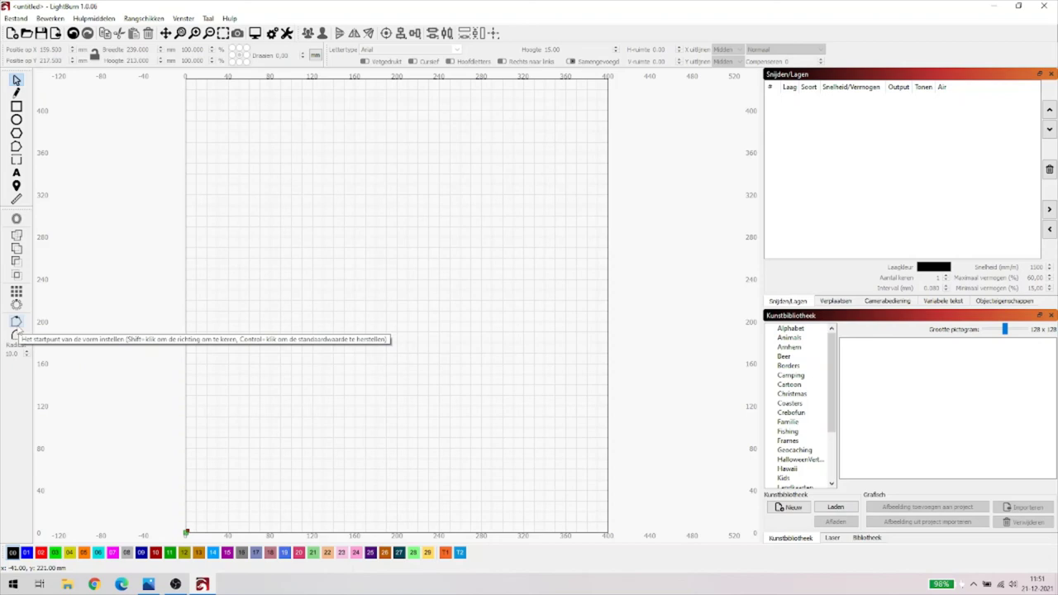
Draw a rectangle of about 216 × 152 mm and display its cutting start point with the start point tool
left_click(16, 325)
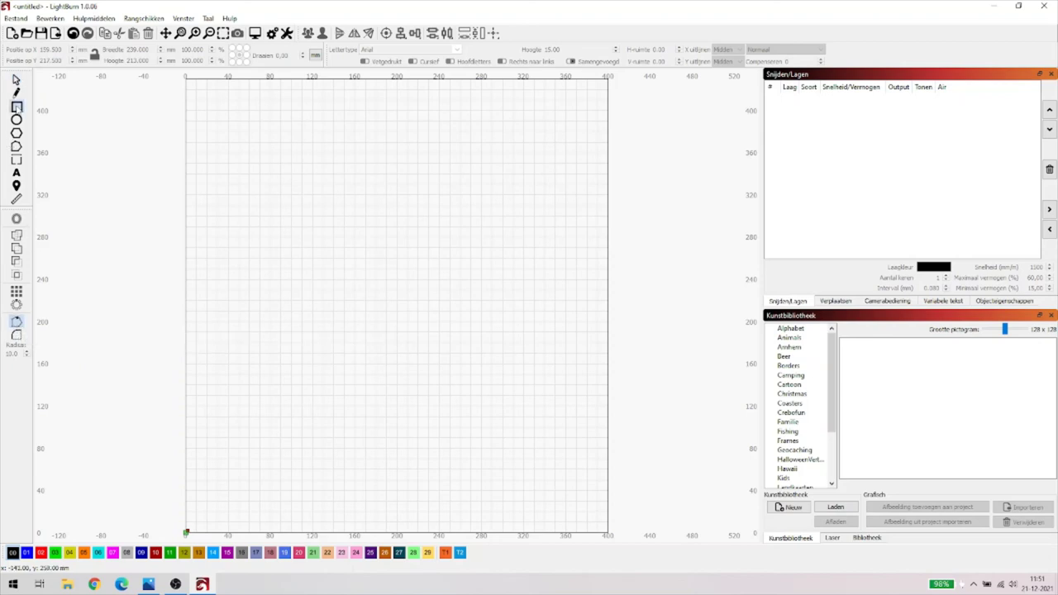
left_click(17, 106)
left_click_drag(271, 215, 500, 375)
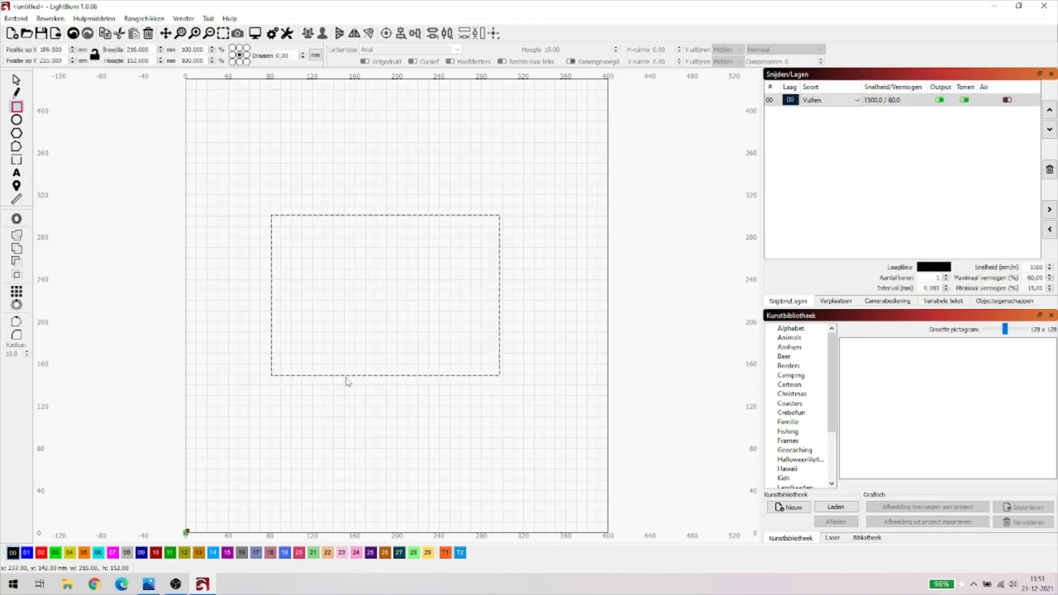
left_click(16, 323)
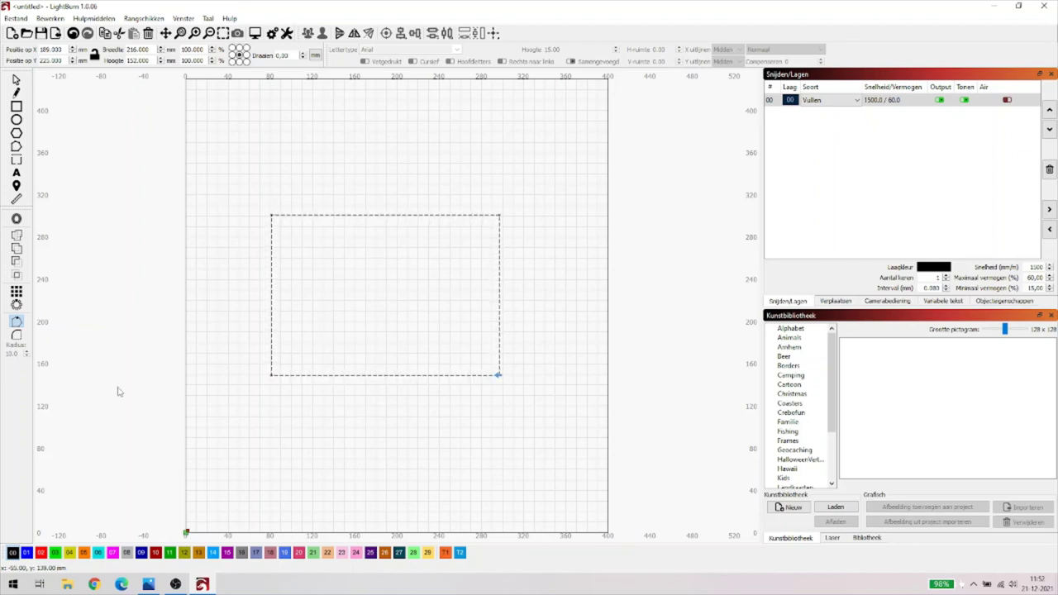
Round the rectangle's upper-left corner with a 10 mm radius
left_click(16, 322)
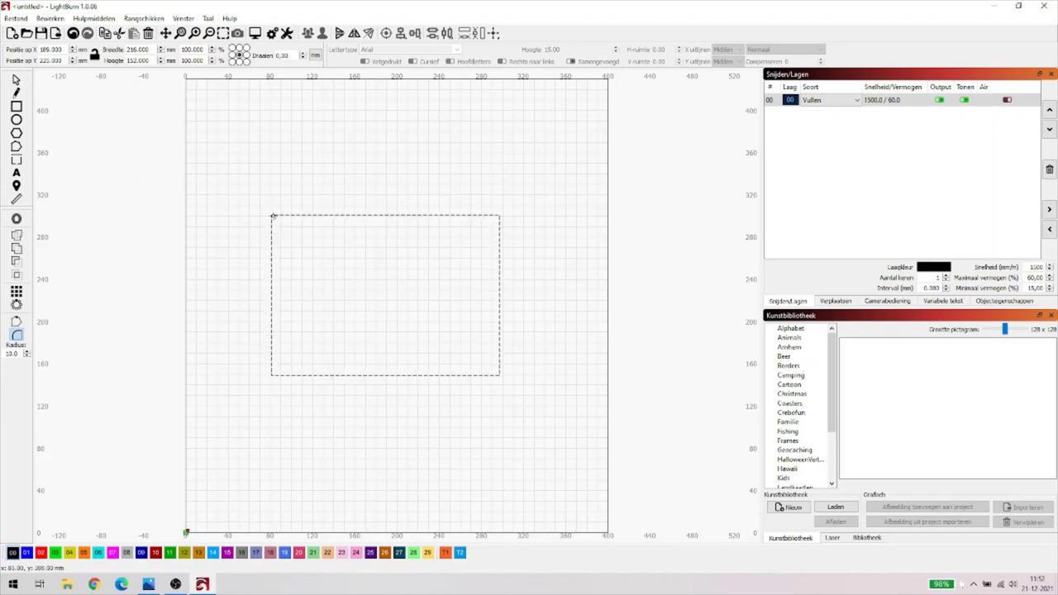
left_click(273, 217)
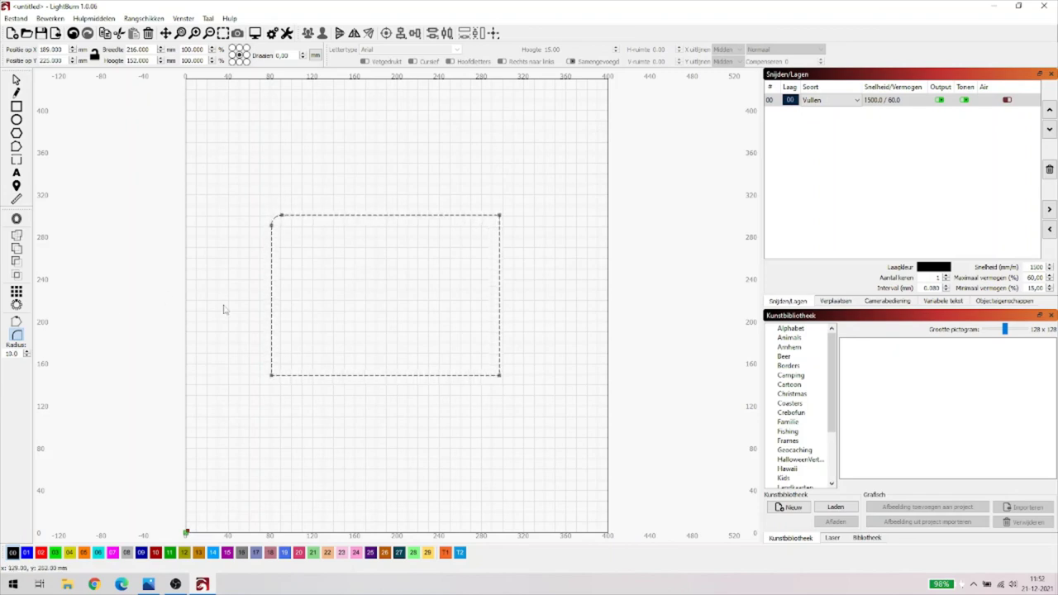